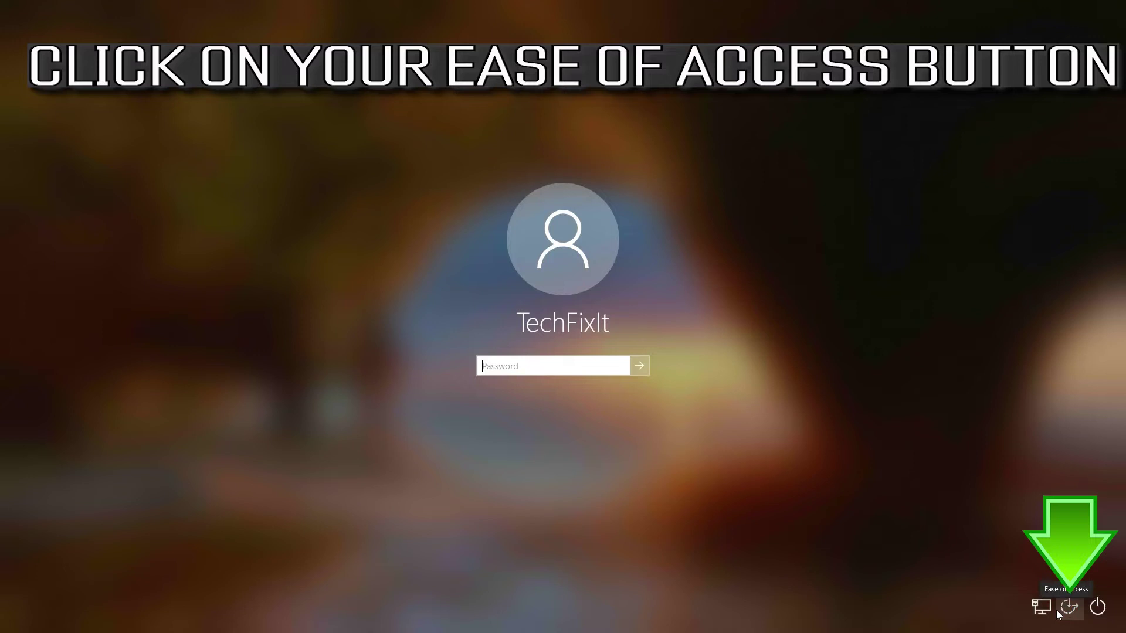
Step: Open the Ease of Access options on the sign-in screen
click(1063, 613)
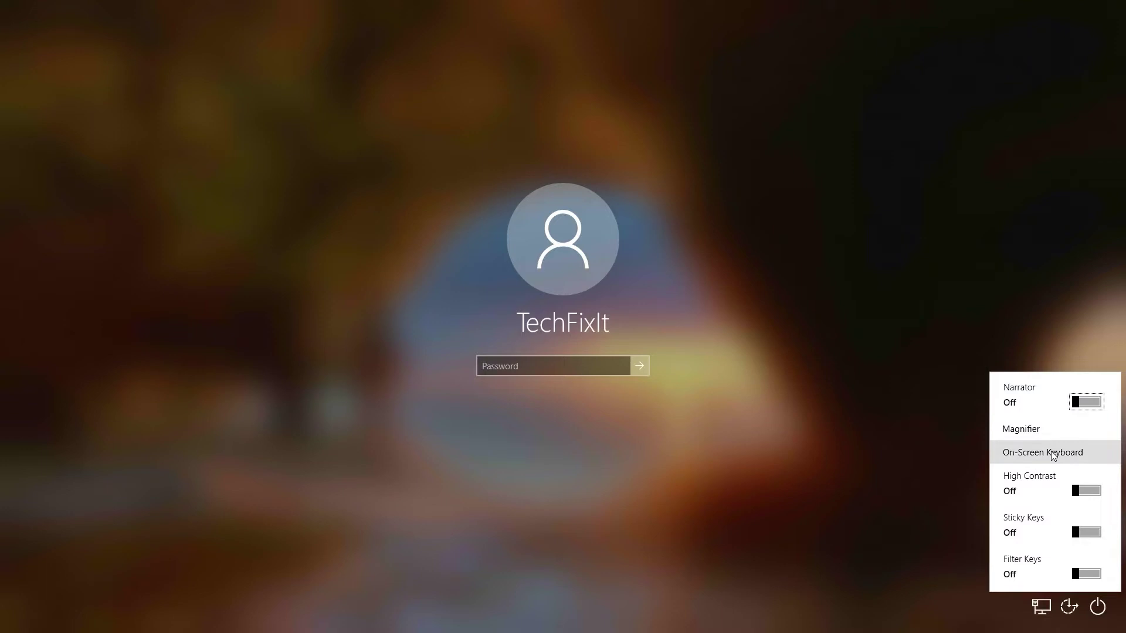
Step: Launch the On-Screen Keyboard and use it to enter the account password
click(1052, 455)
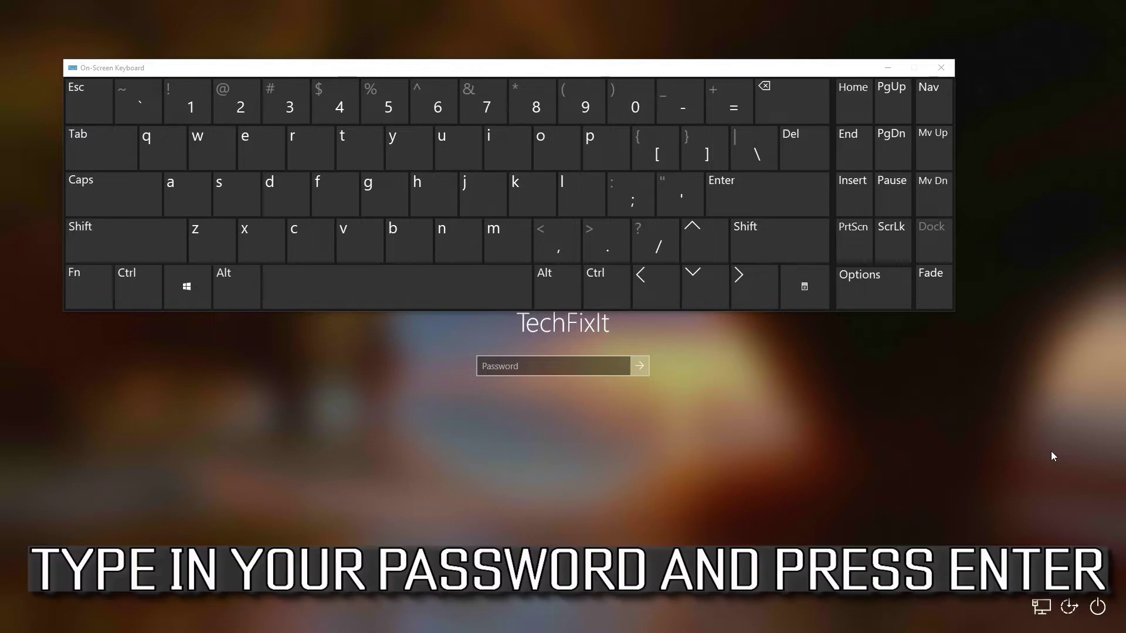
click(568, 364)
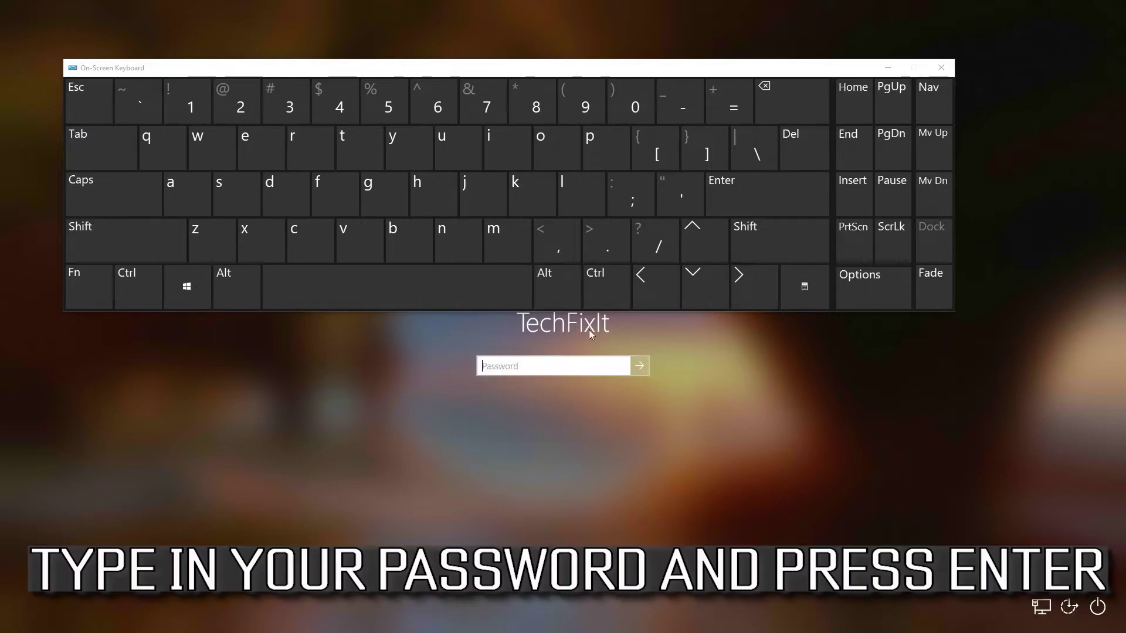
click(610, 158)
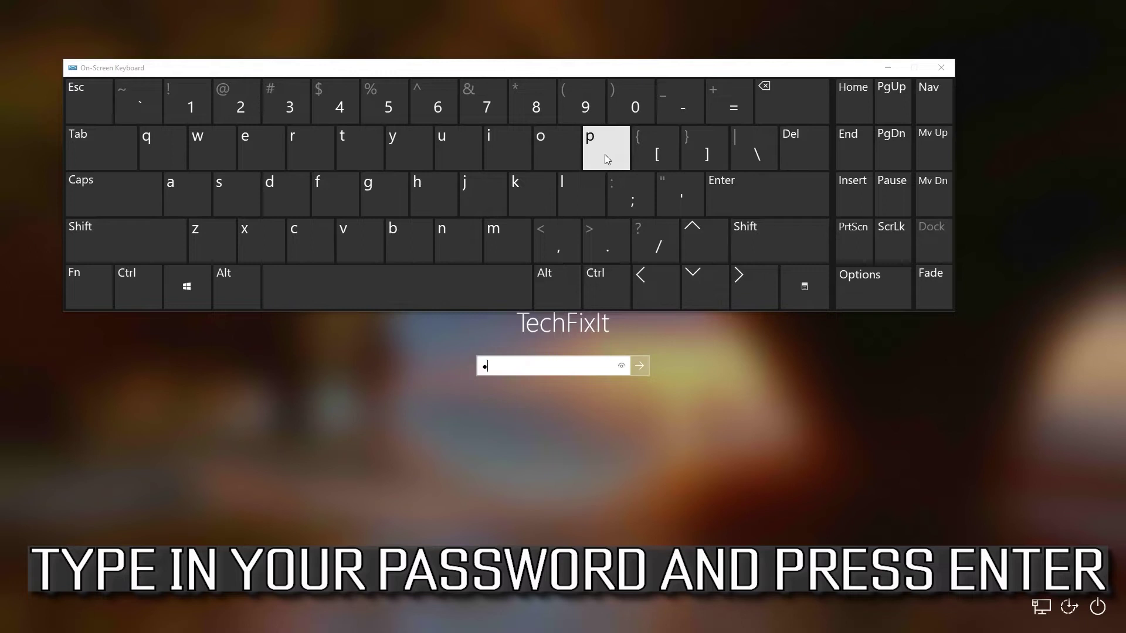
click(201, 198)
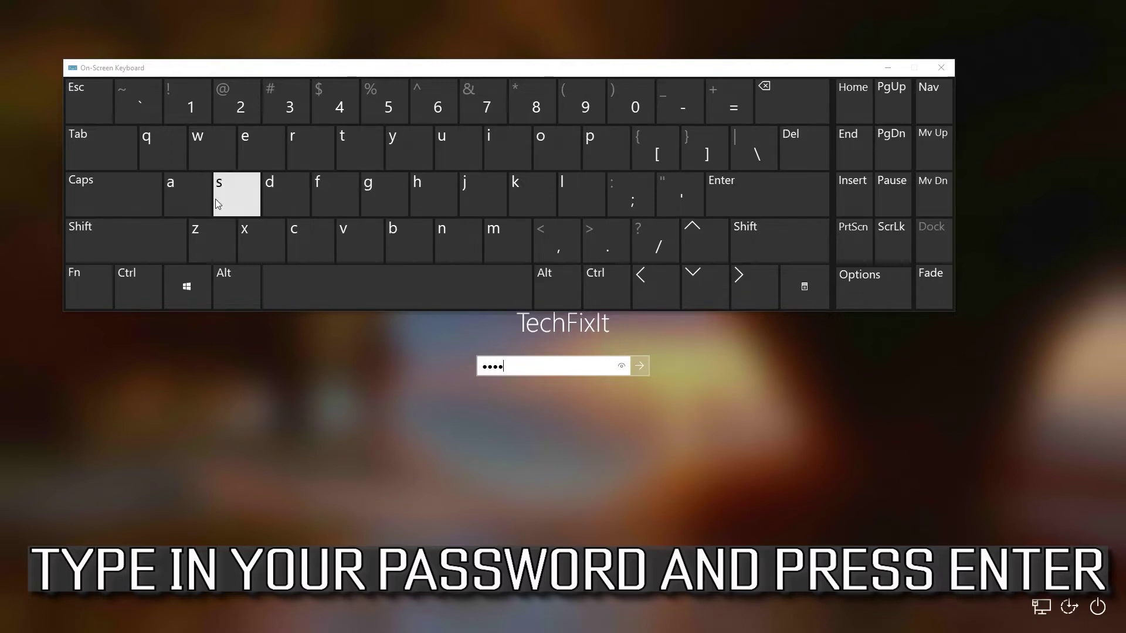
click(210, 150)
click(539, 150)
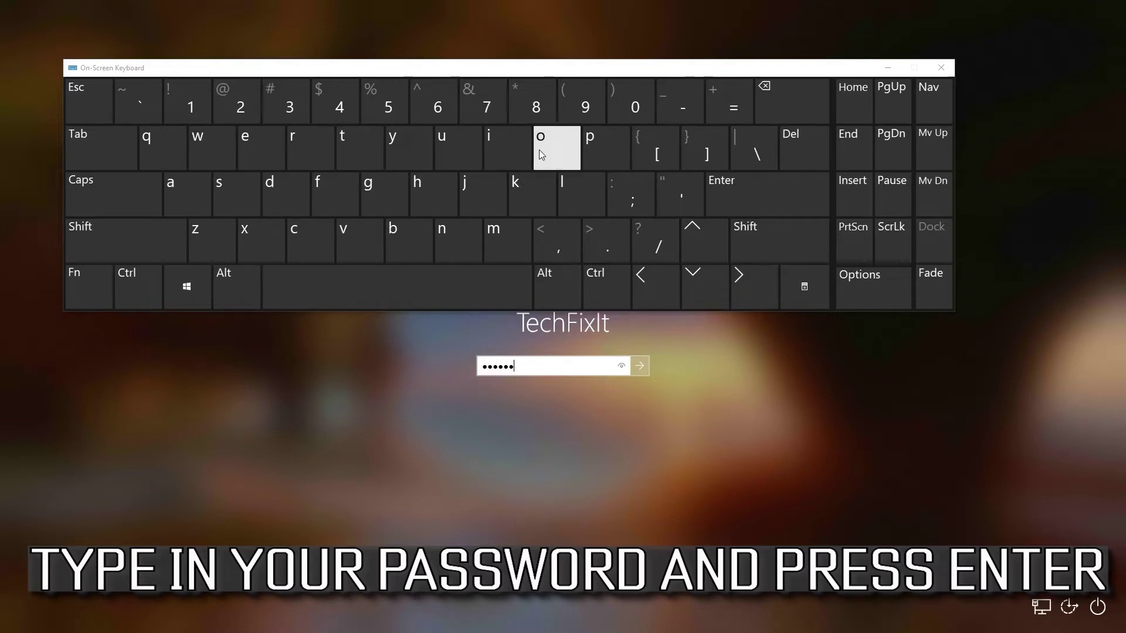
click(319, 167)
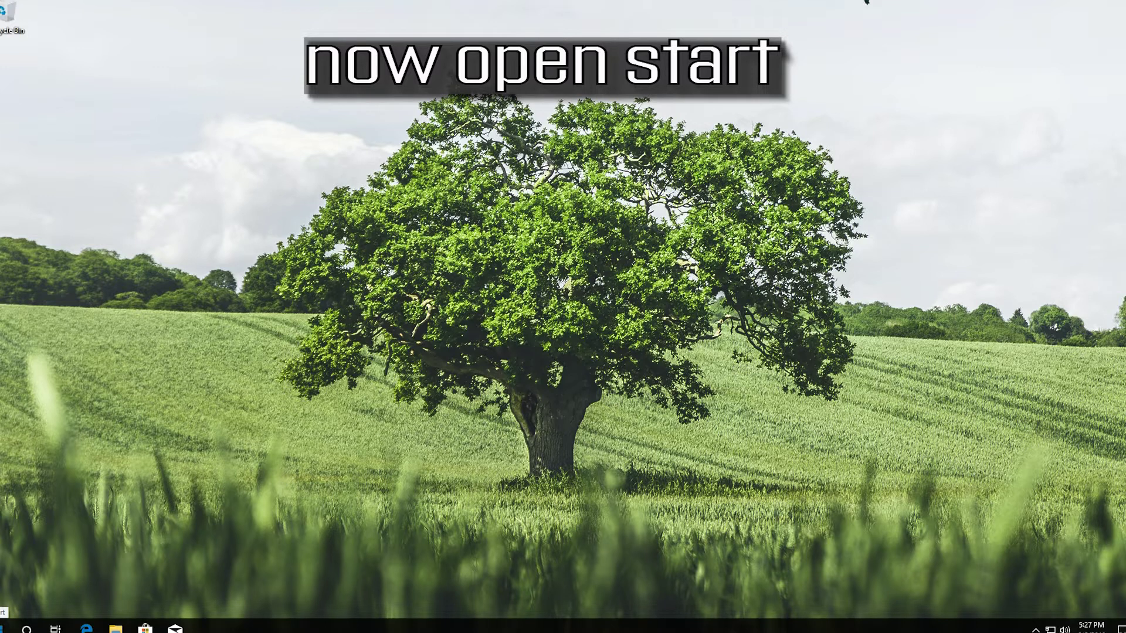
Step: Launch Windows Settings from the Start menu's Settings gear
click(7, 627)
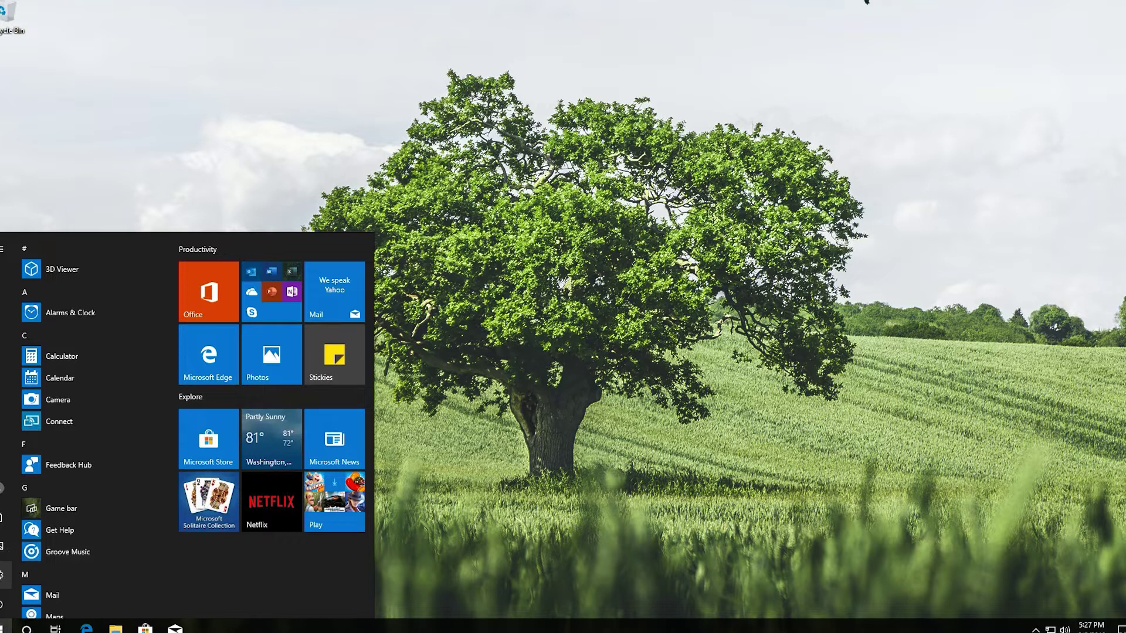
click(4, 574)
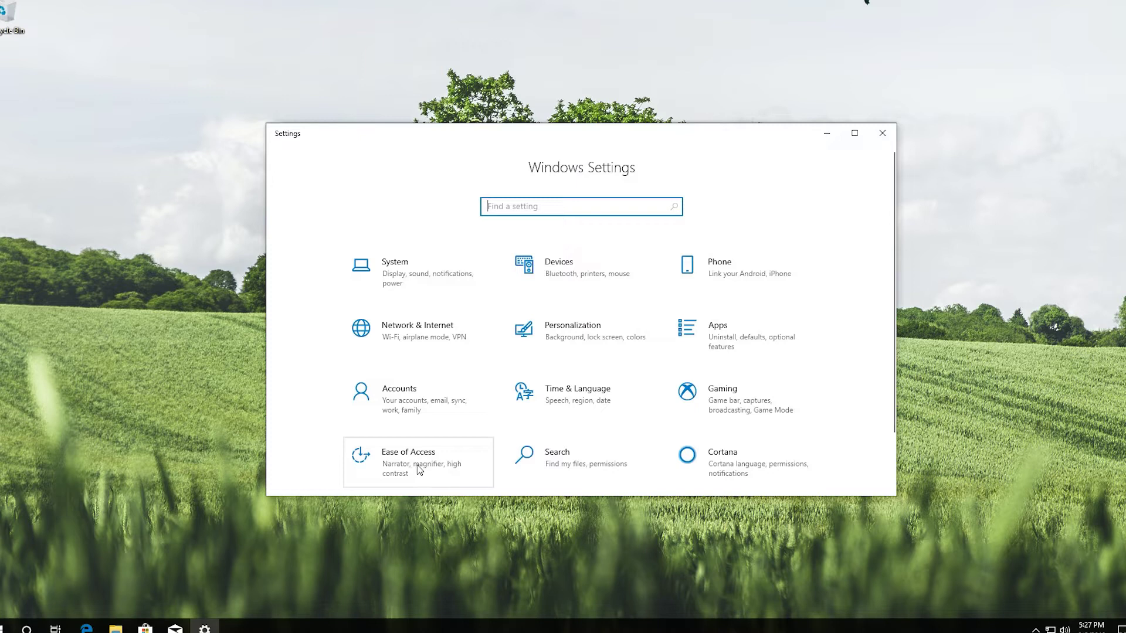
Step: Turn on 'Use the On-Screen Keyboard' under Ease of Access > Keyboard
click(418, 470)
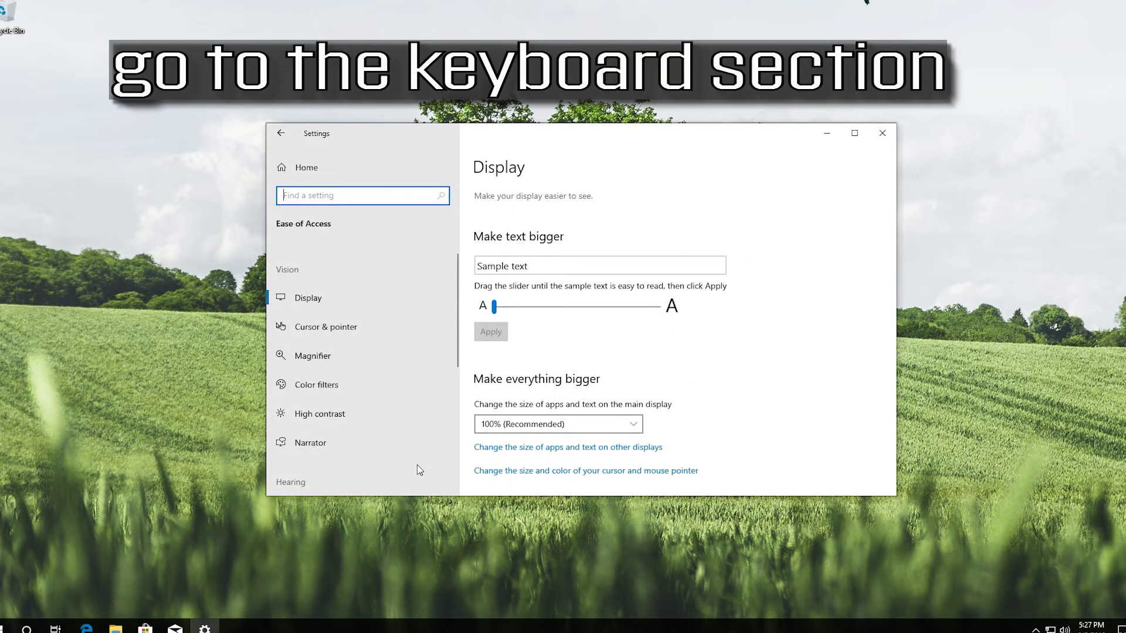
scroll(298, 418, down, 5)
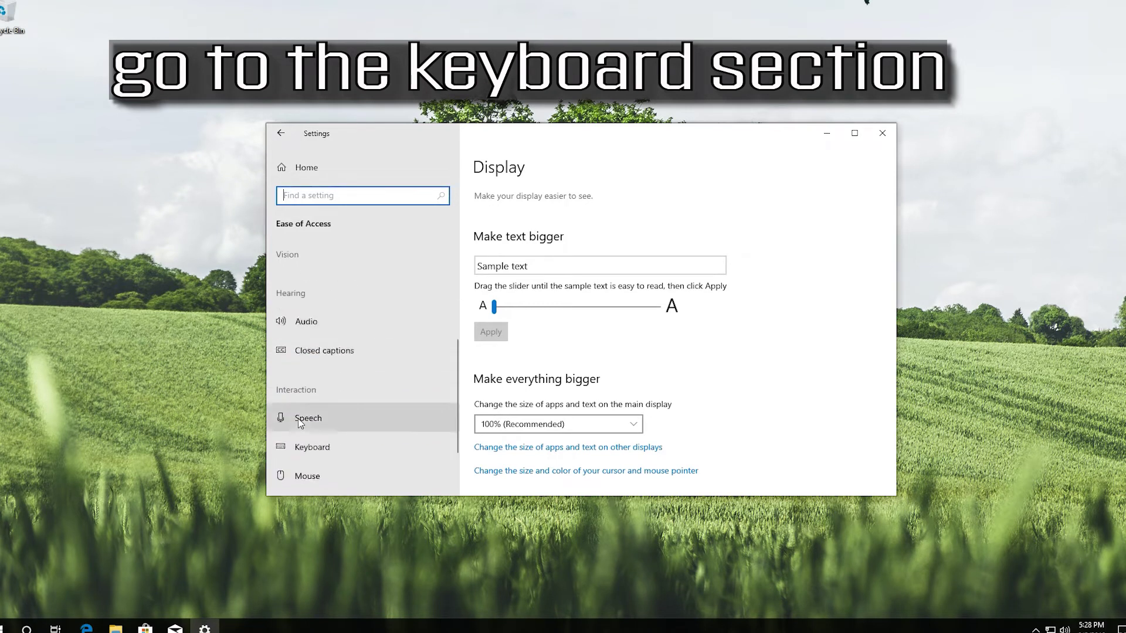
scroll(298, 418, down, 2)
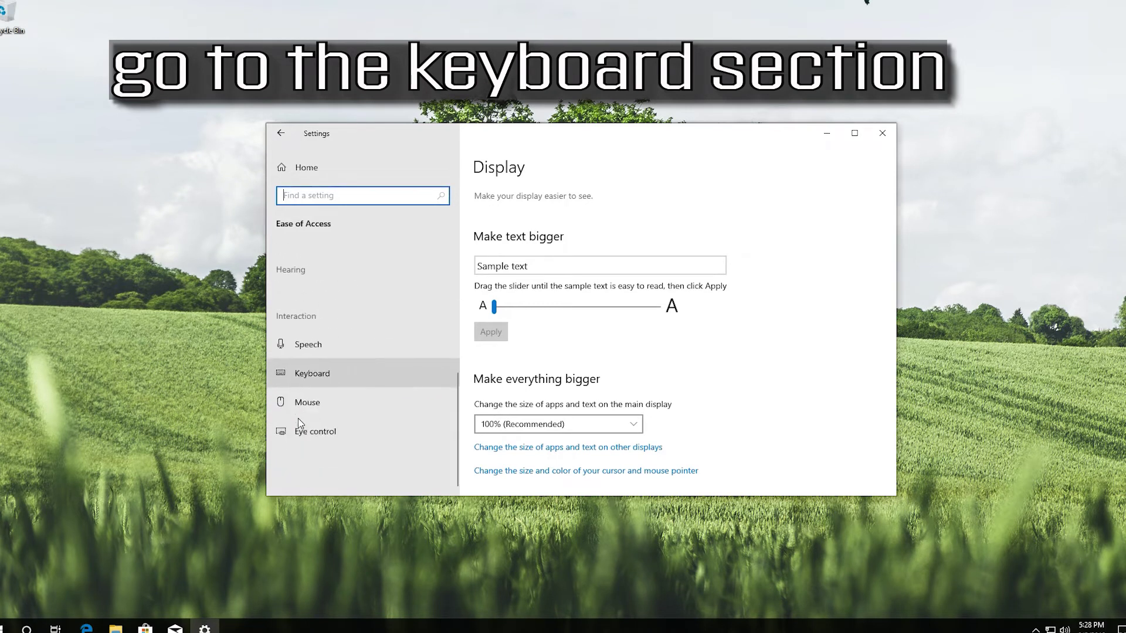
click(329, 380)
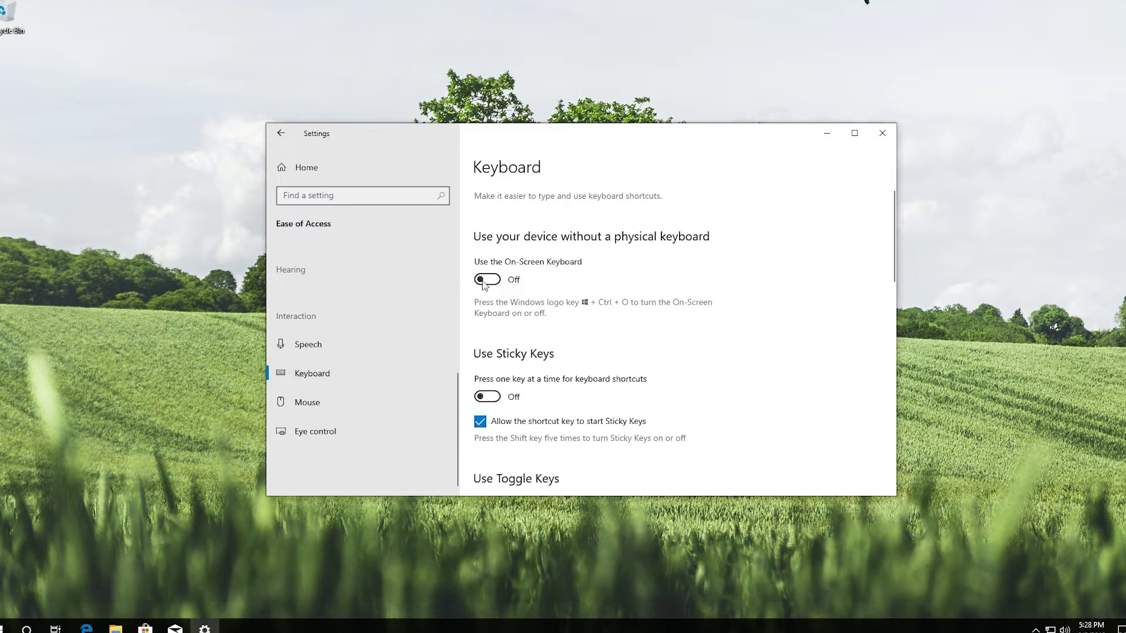
click(491, 282)
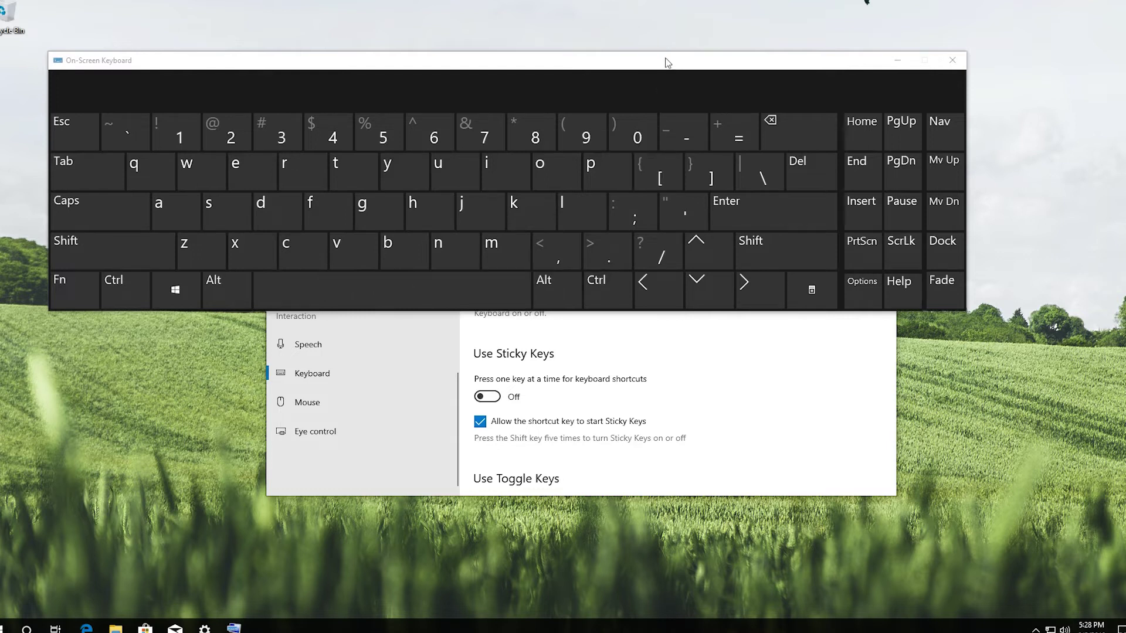
Step: Move the On-Screen Keyboard lower and to the right, and minimize Settings
drag(665, 56, 709, 339)
click(828, 132)
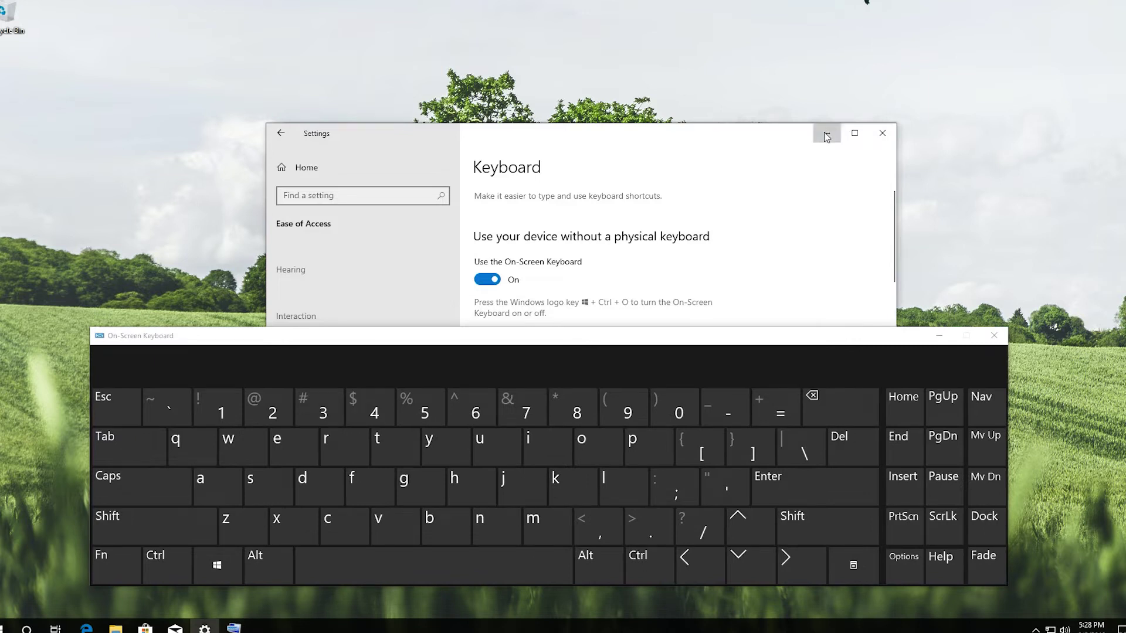
drag(179, 336, 408, 341)
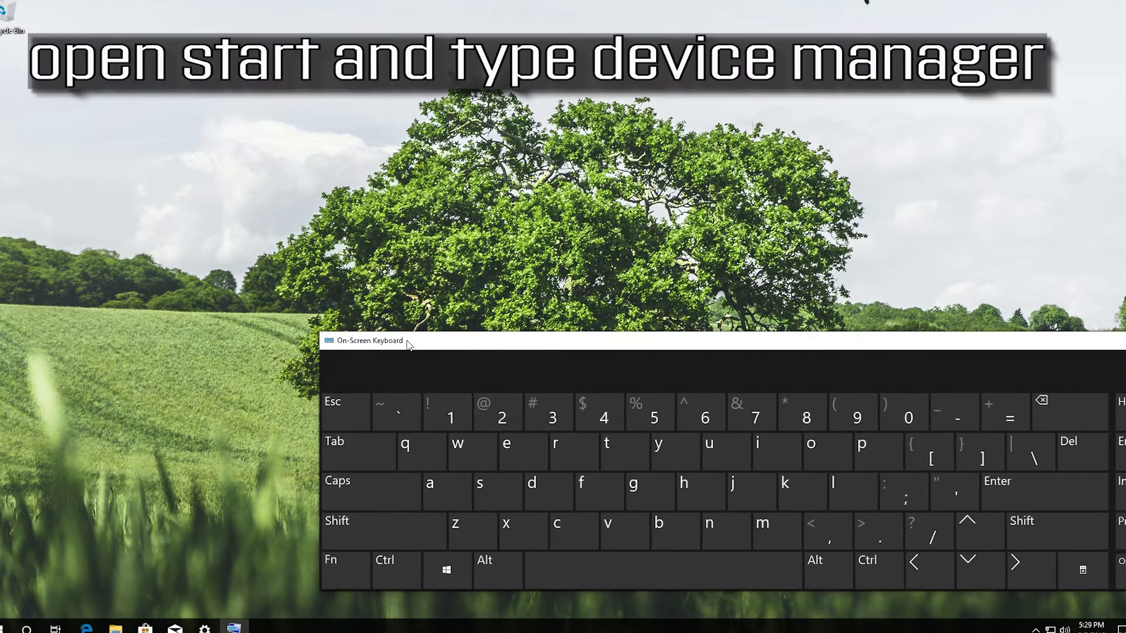
Step: Type 'device manager' into Start search on the On-Screen Keyboard and launch Device Manager
drag(407, 342, 419, 342)
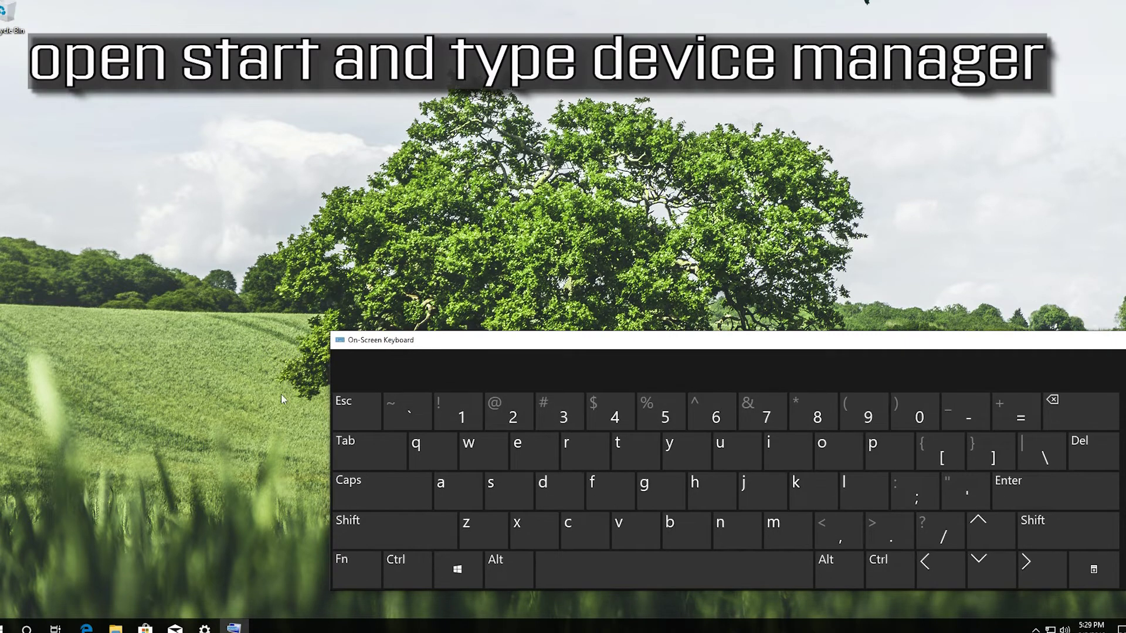
click(9, 627)
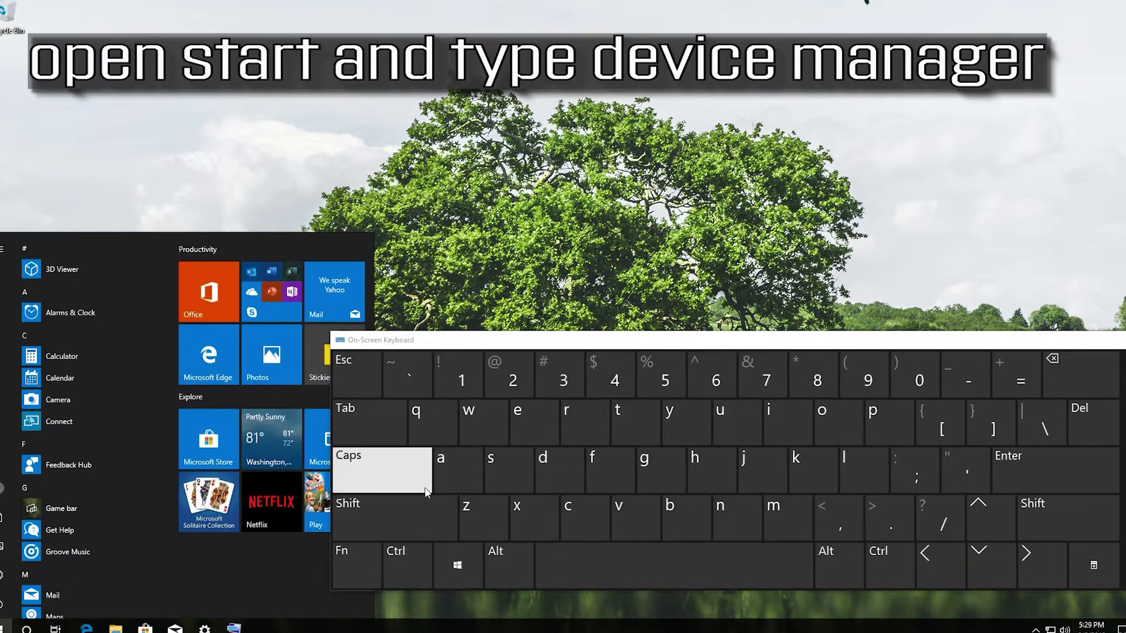
click(551, 490)
text(de)
click(523, 453)
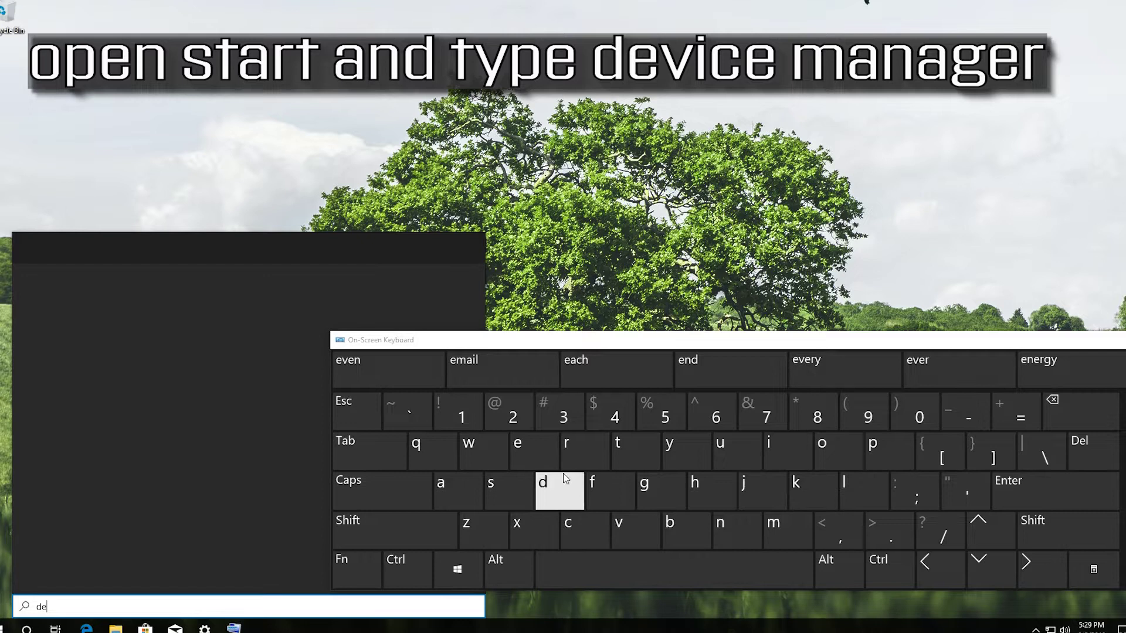
click(616, 522)
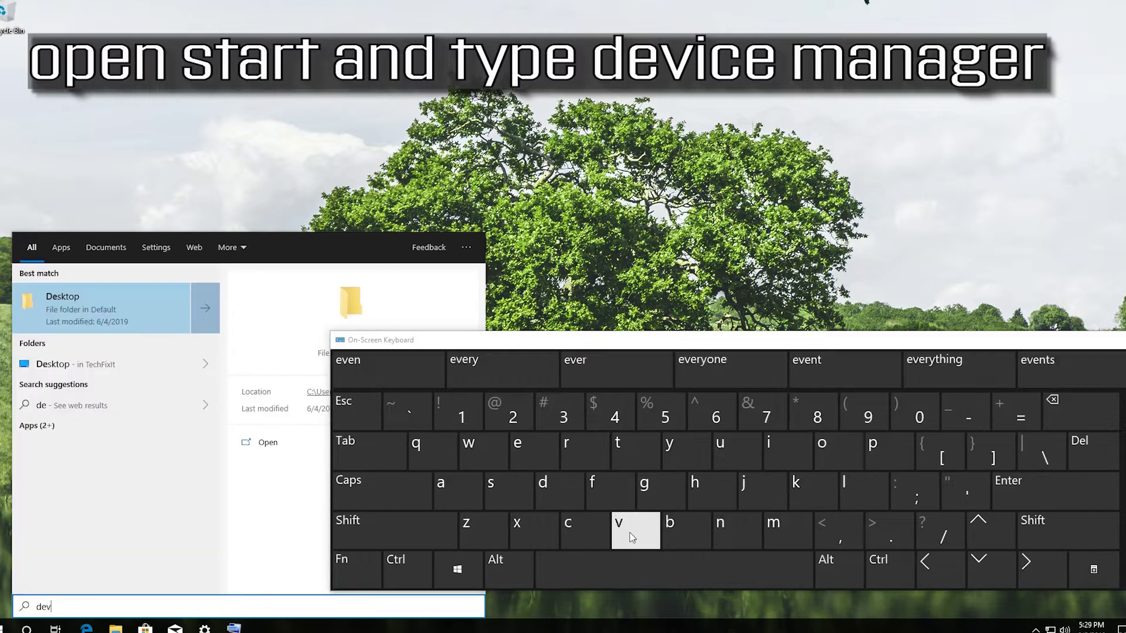
click(780, 447)
click(580, 532)
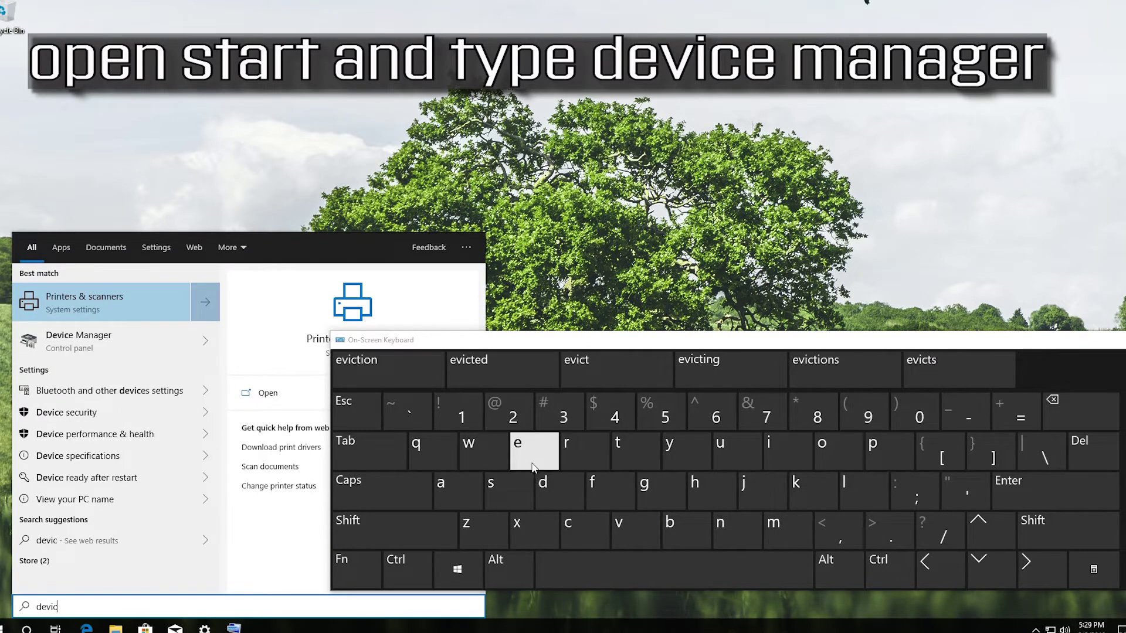
click(528, 449)
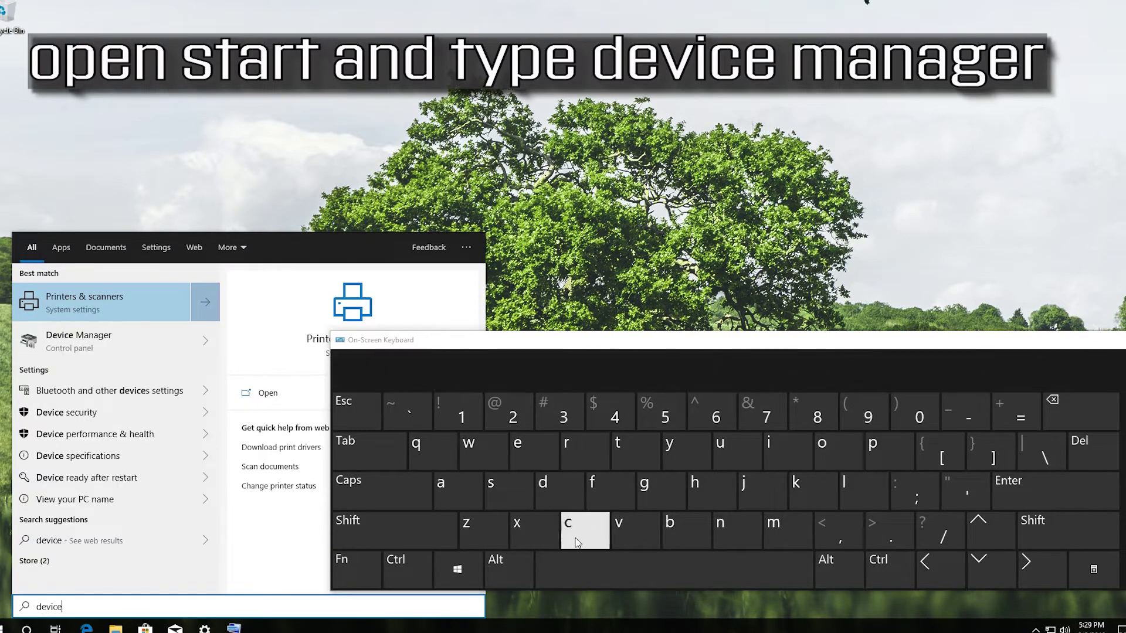
click(616, 588)
click(777, 527)
click(460, 492)
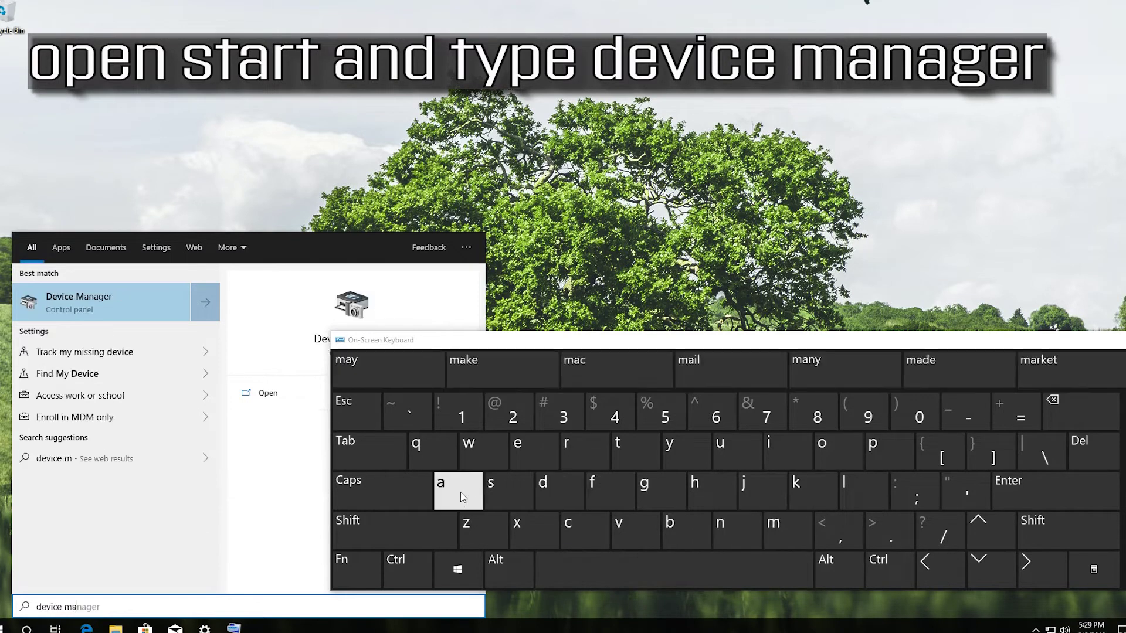
click(719, 532)
click(458, 491)
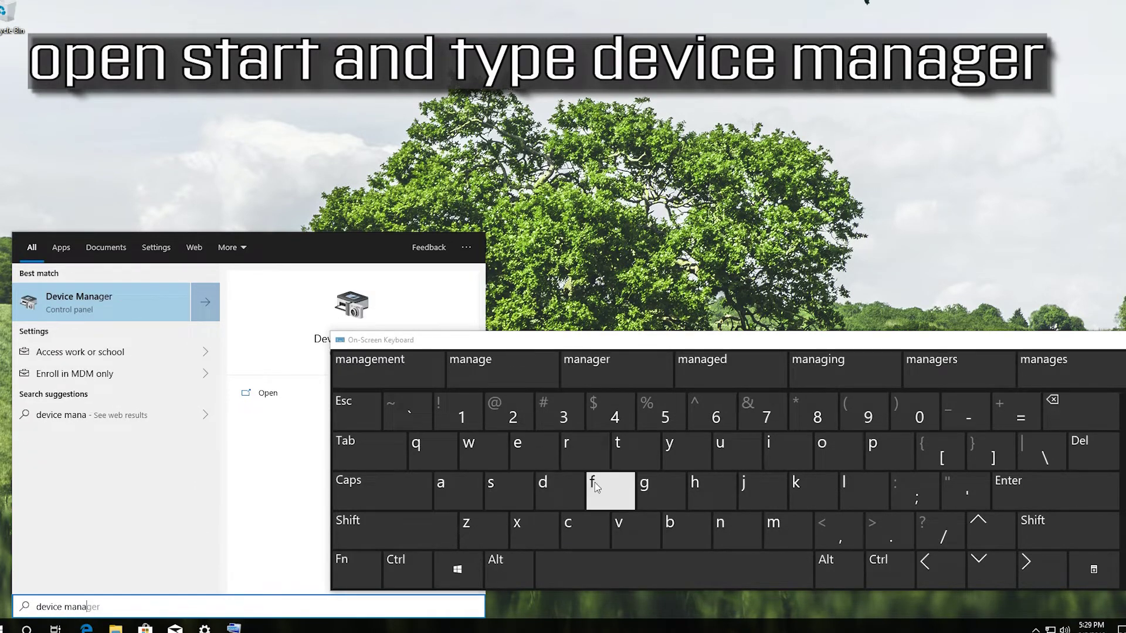
click(652, 489)
click(556, 453)
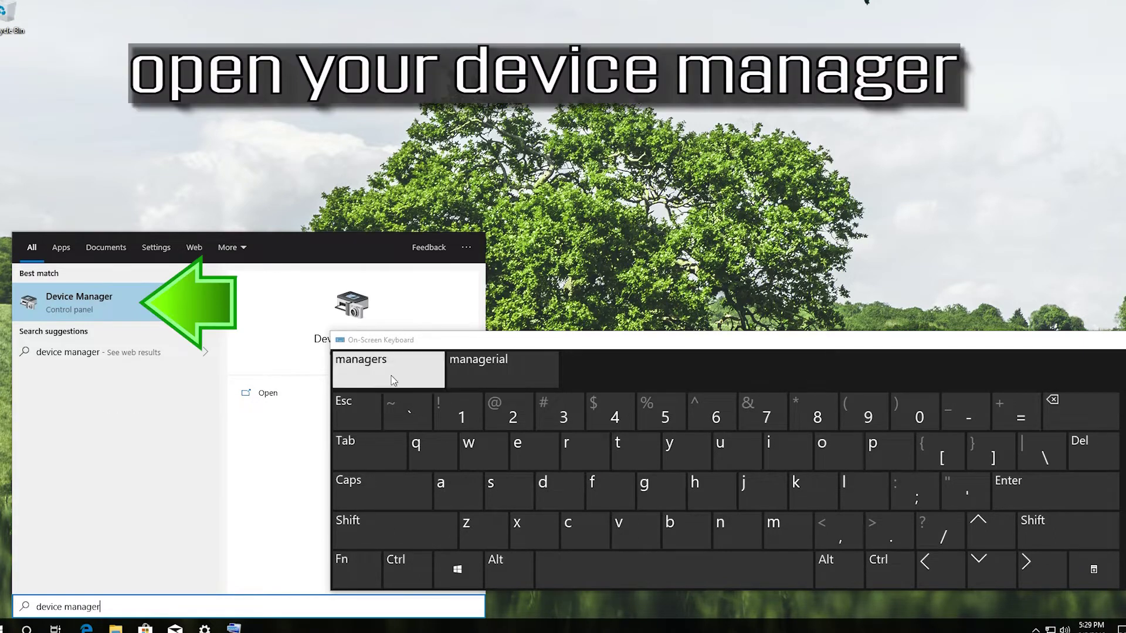
click(121, 304)
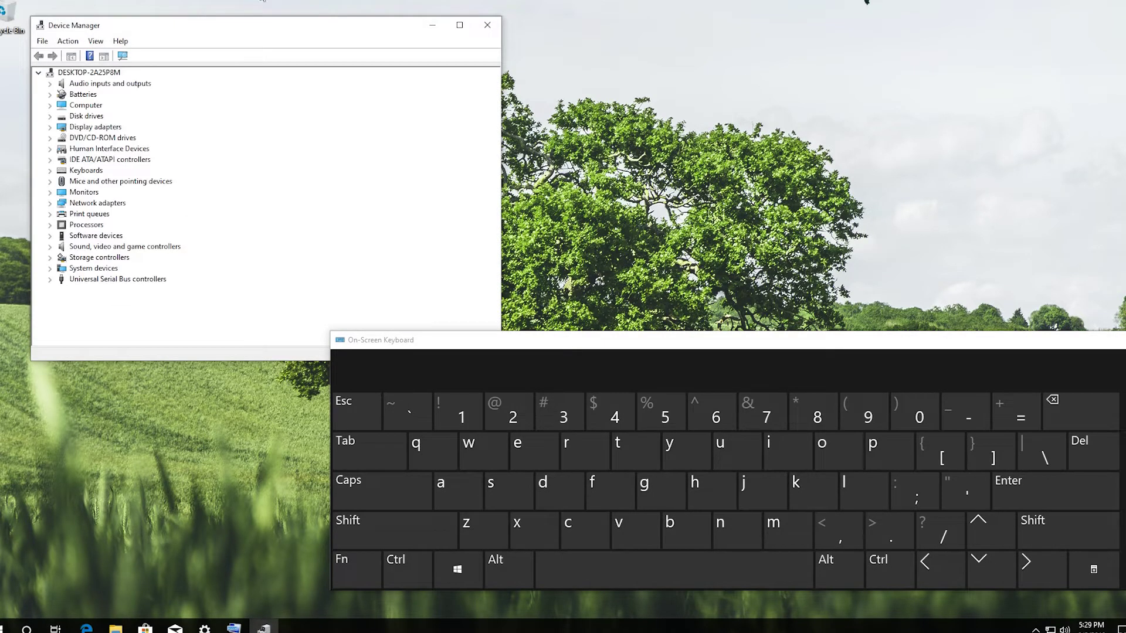
Step: Centre the Device Manager window and hide the On-Screen Keyboard
drag(268, 34, 382, 86)
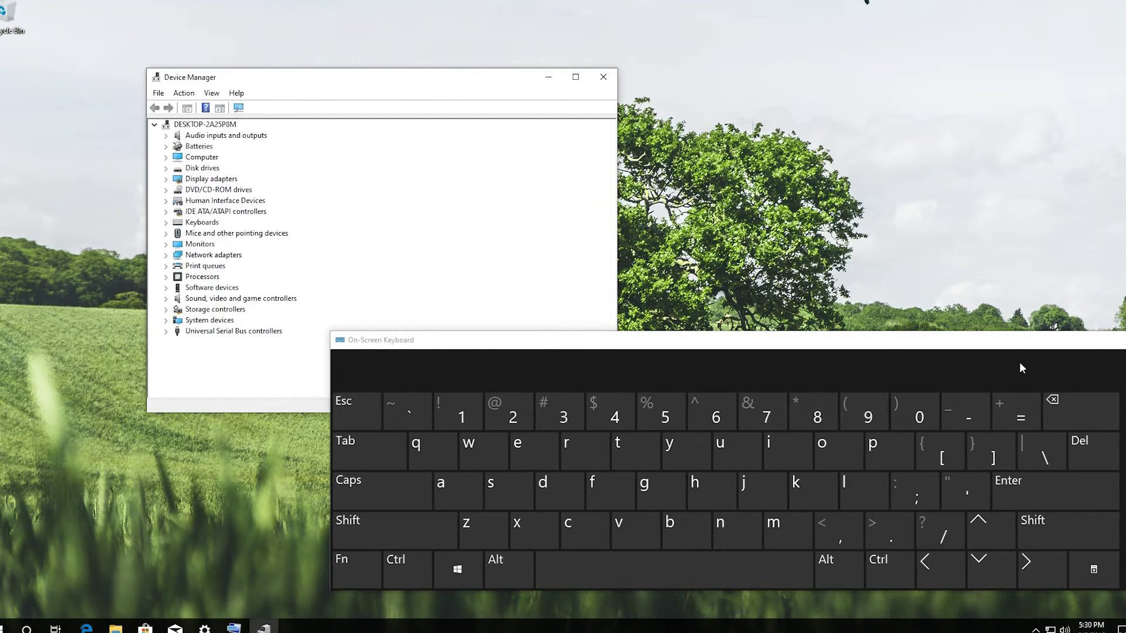
drag(1021, 353, 871, 347)
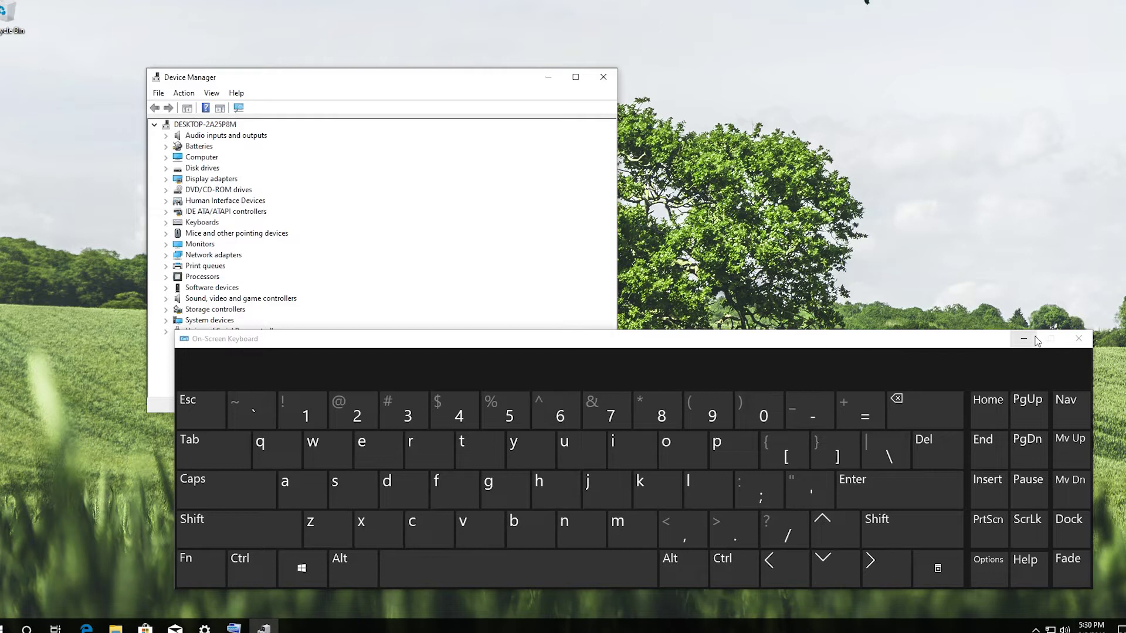
click(1034, 342)
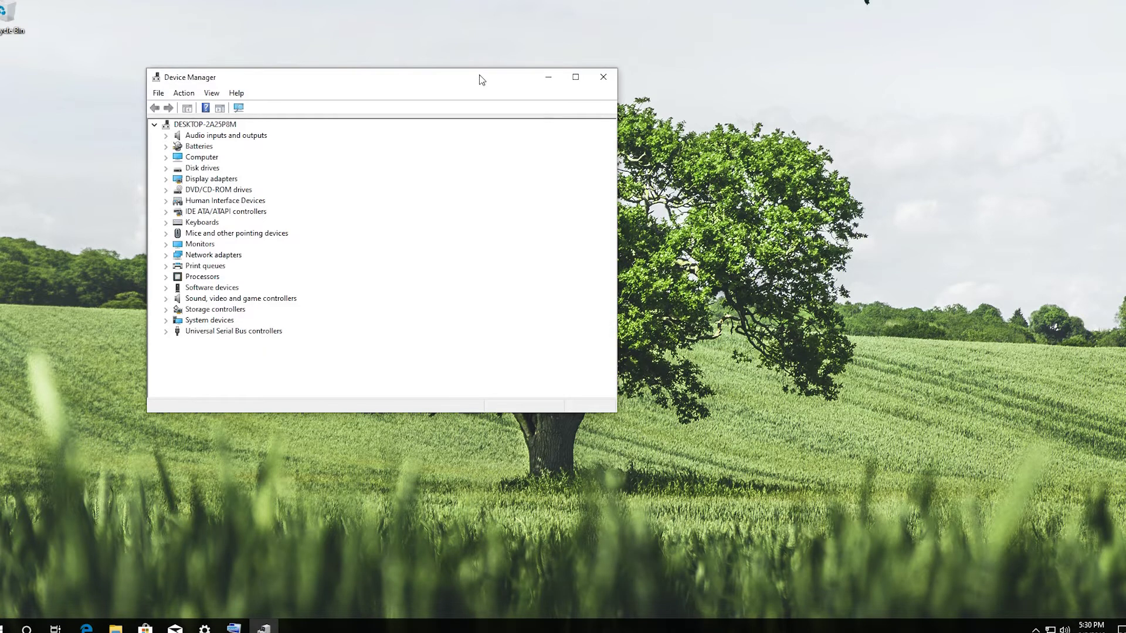
drag(480, 77, 702, 121)
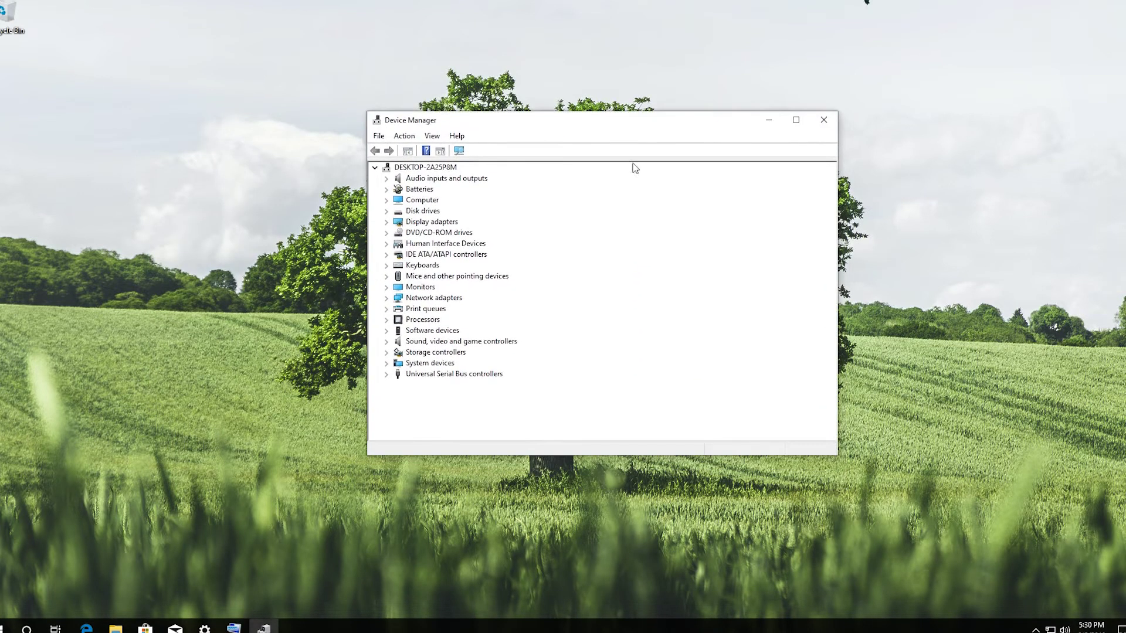
Step: Expand Keyboards and select the Standard PS/2 Keyboard device
click(430, 271)
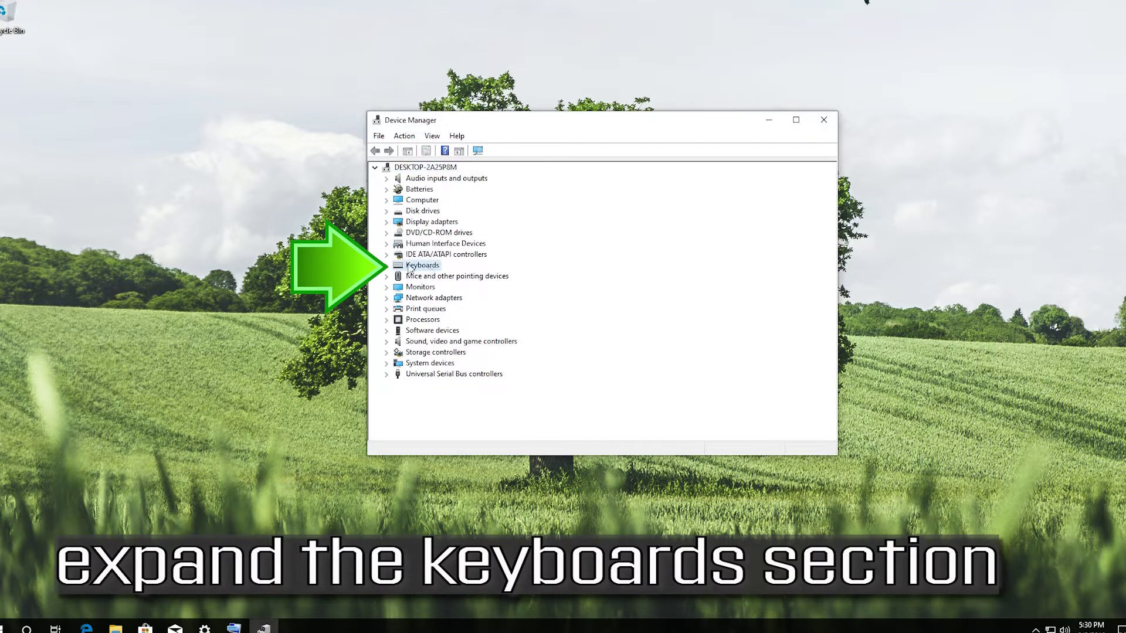
click(386, 266)
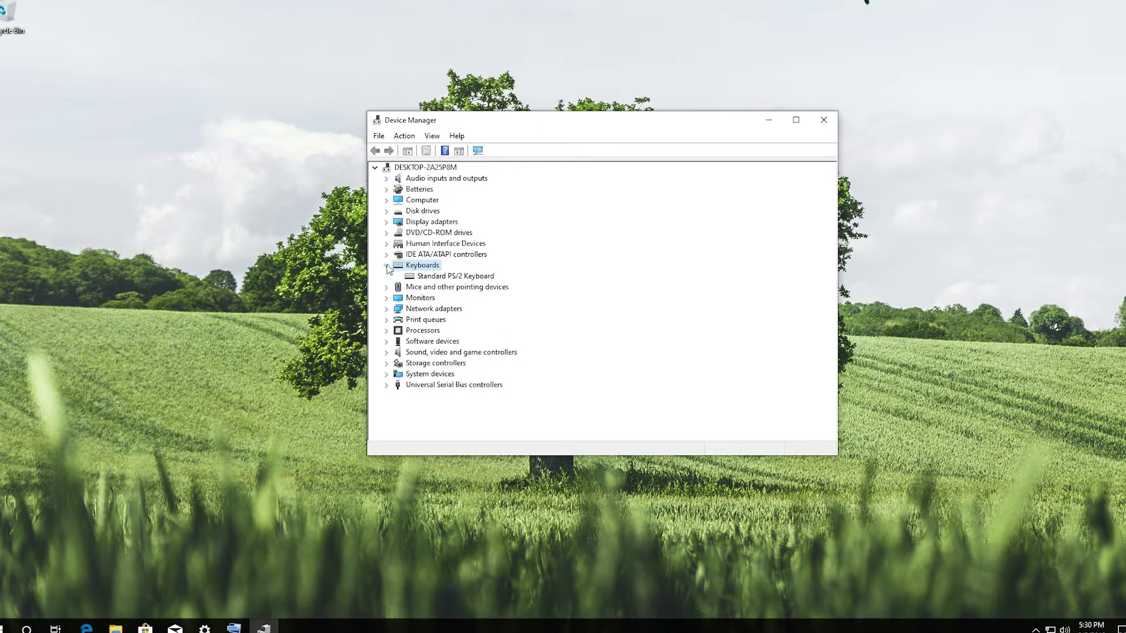
click(421, 277)
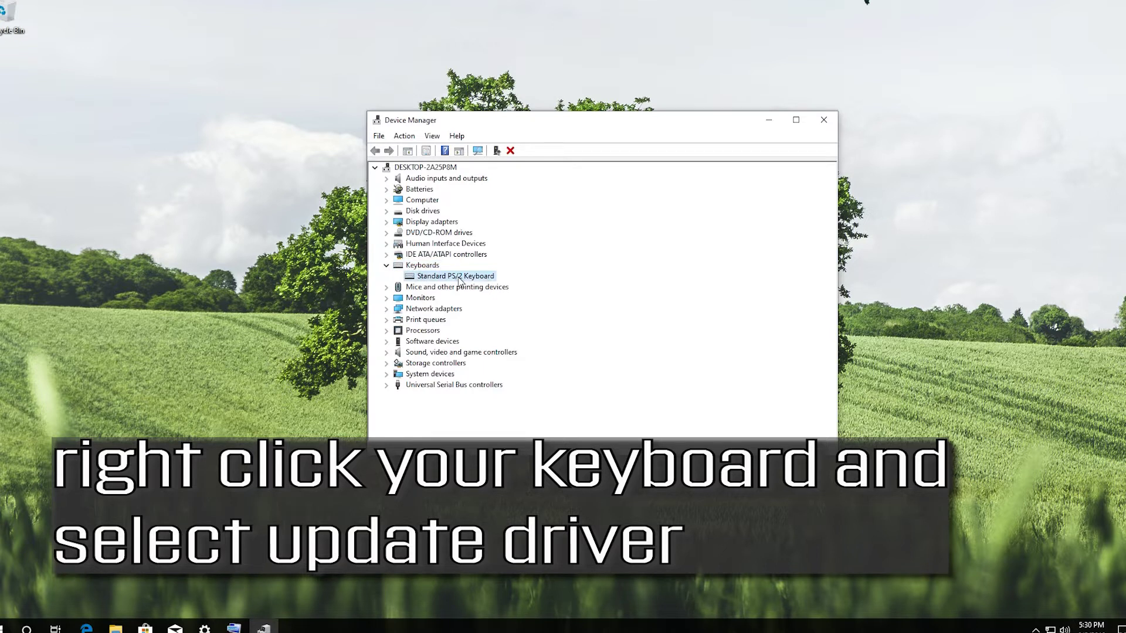
Step: Reinstall the Standard PS/2 Keyboard driver from the computer's driver list, then accept the restart
right_click(459, 279)
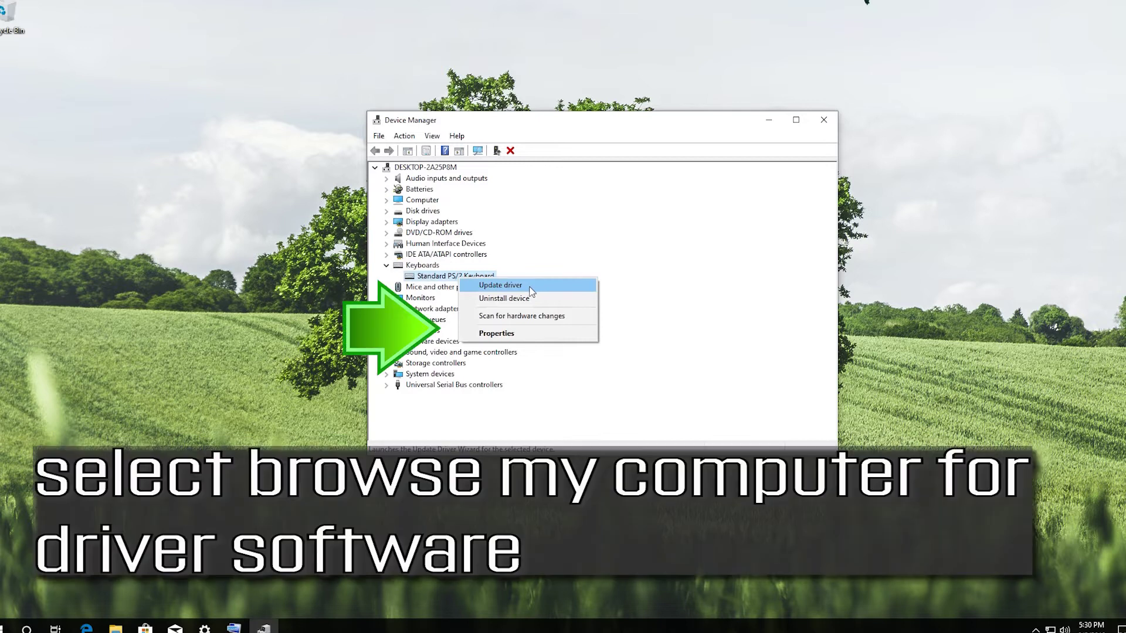
click(531, 289)
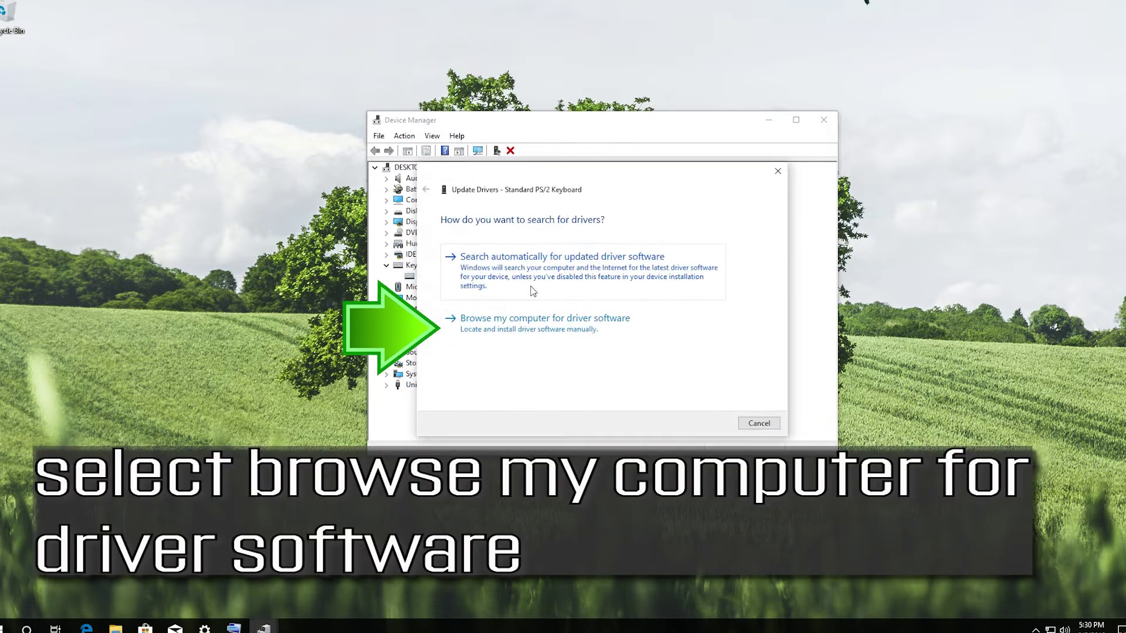
click(580, 335)
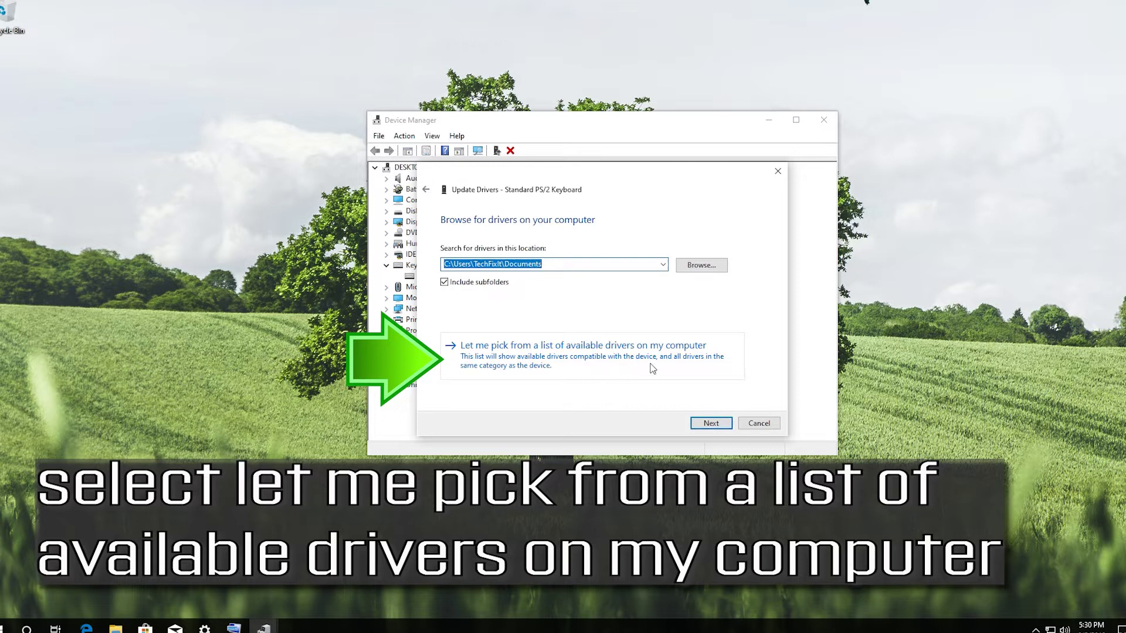
click(580, 366)
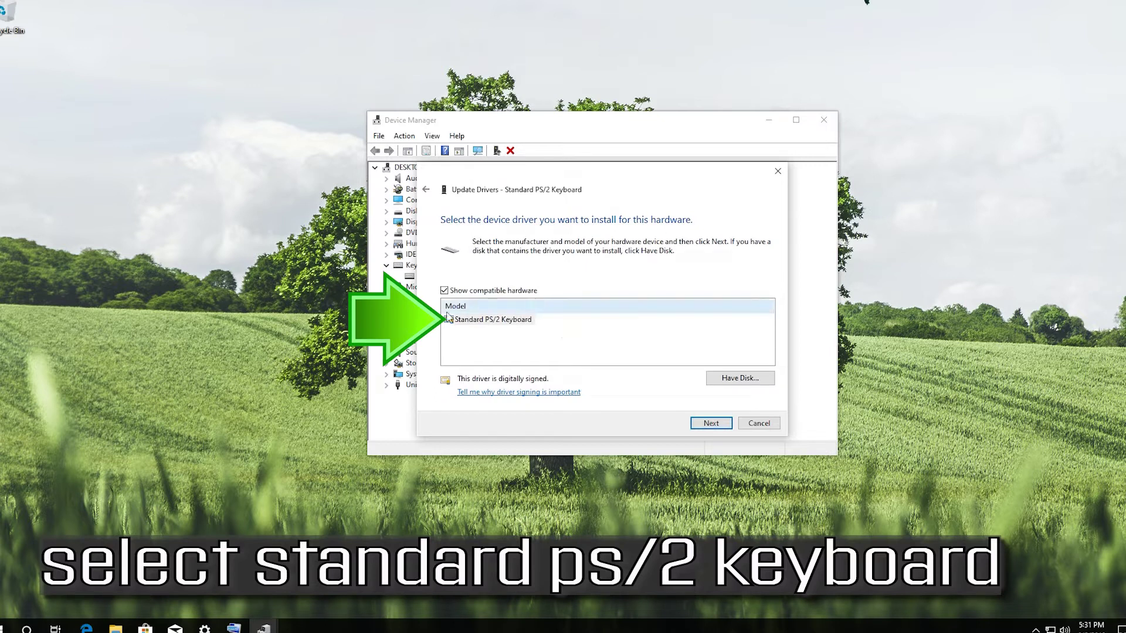
click(494, 321)
click(726, 427)
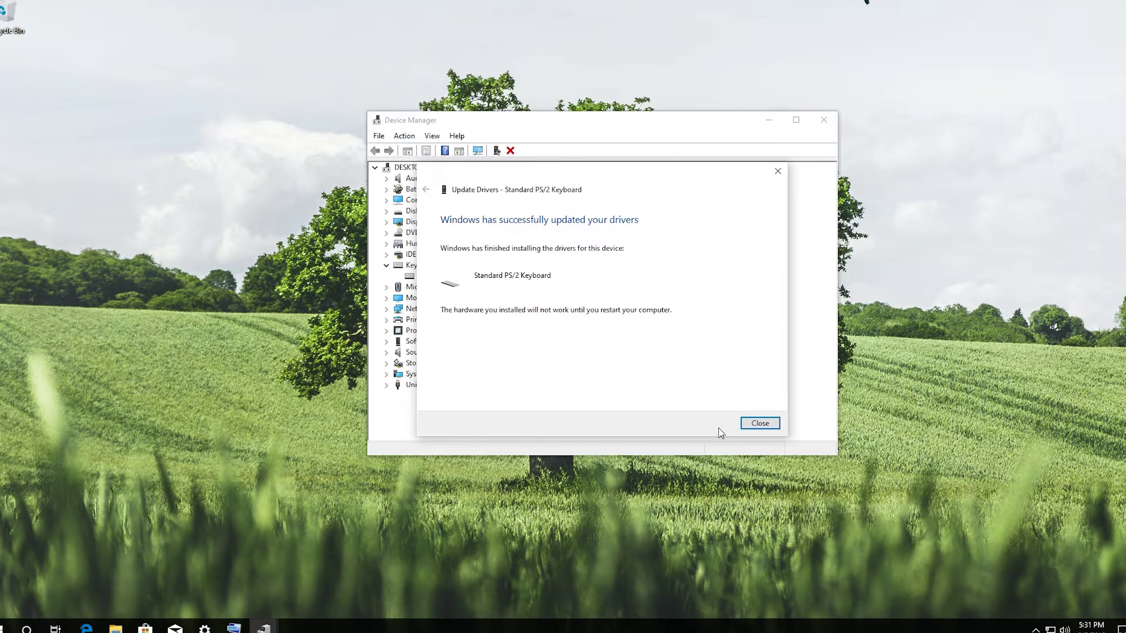
click(771, 425)
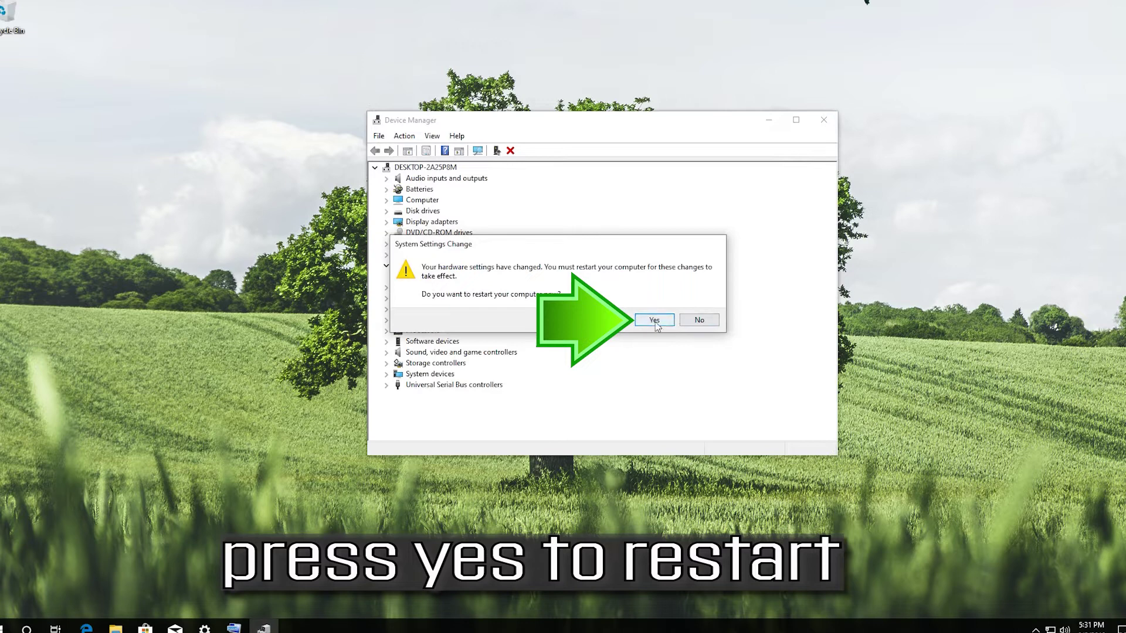
click(655, 321)
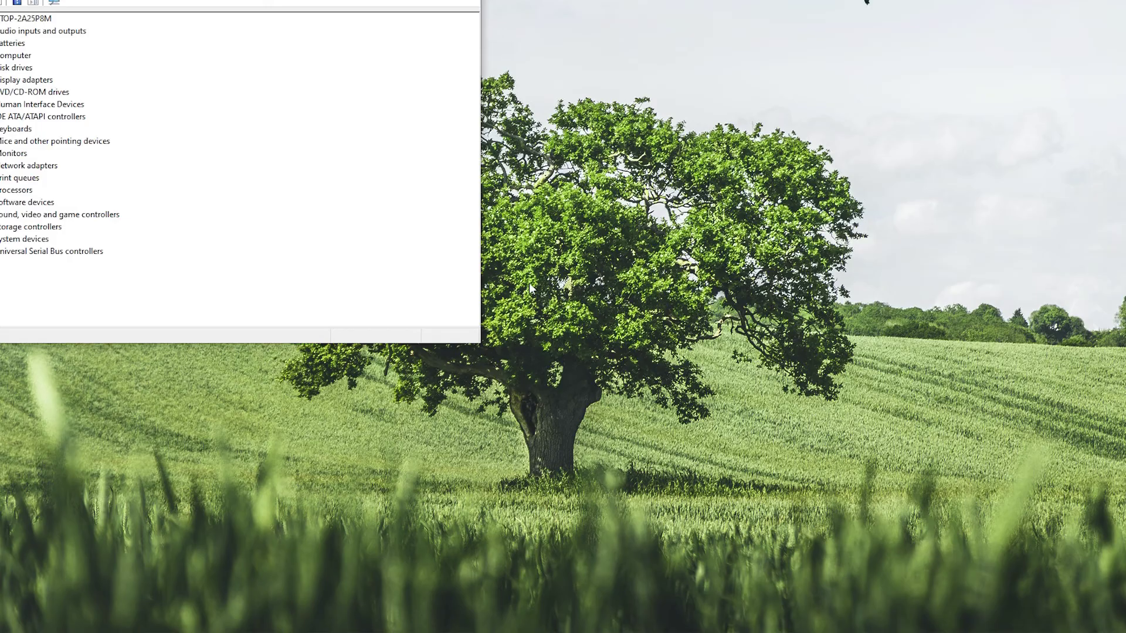
Step: Uninstall the Standard PS/2 Keyboard device under Keyboards, then accept the restart
drag(237, 3, 595, 124)
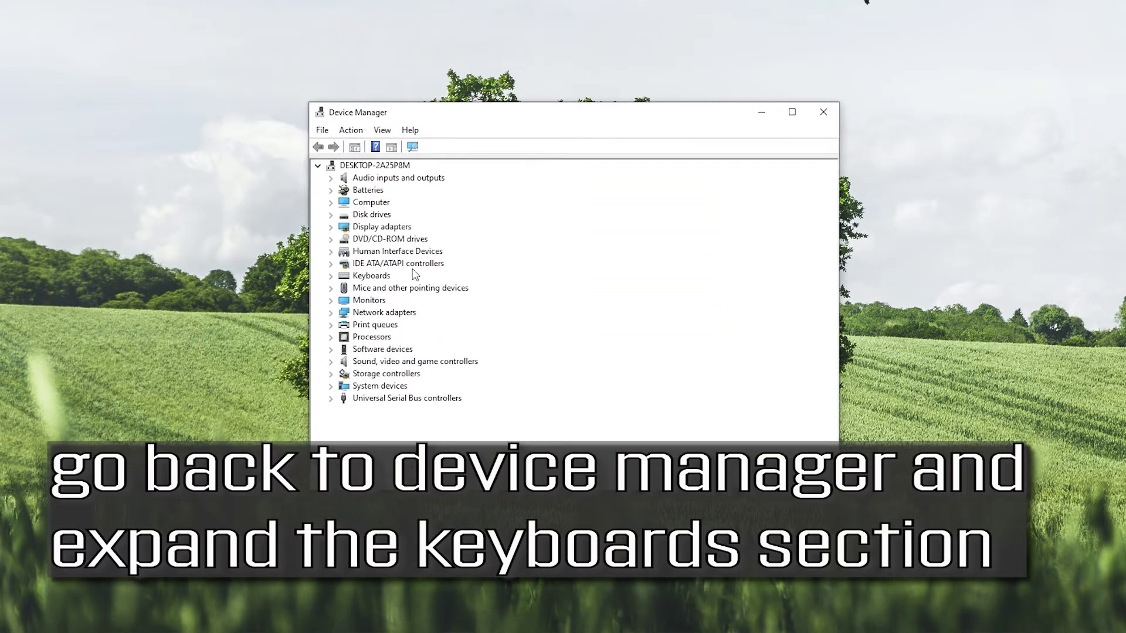
click(331, 277)
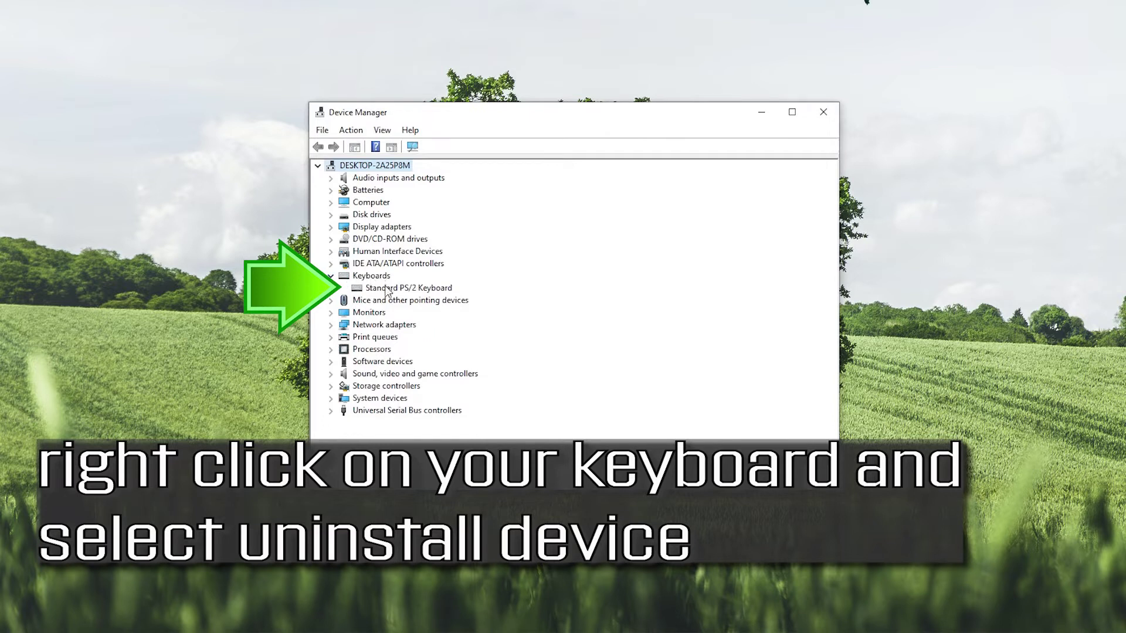
click(387, 291)
right_click(387, 291)
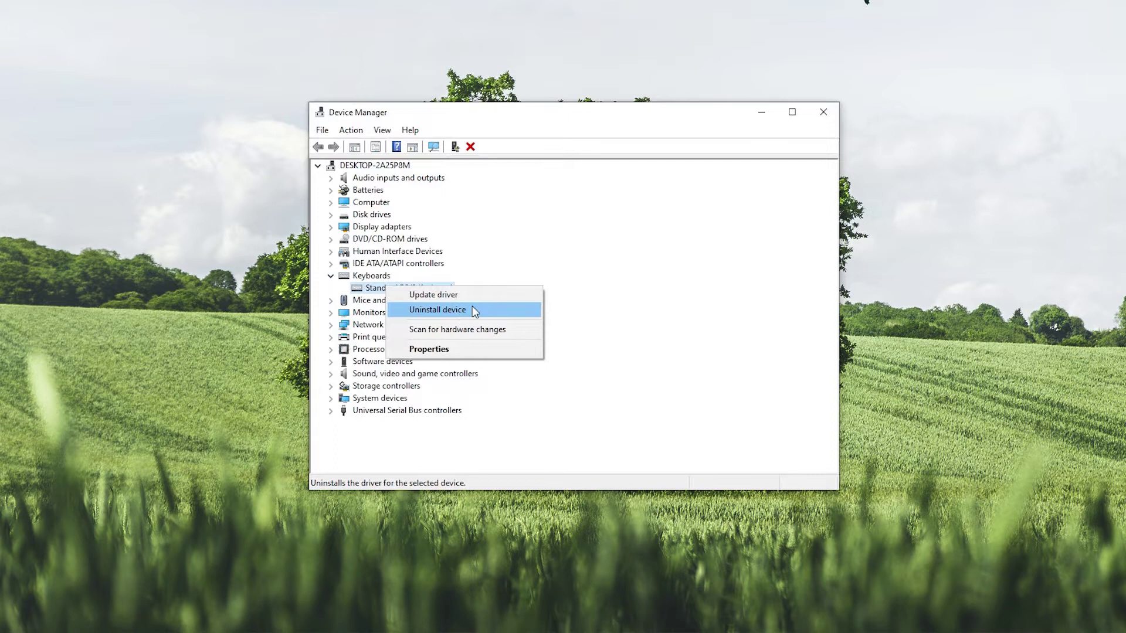
click(472, 310)
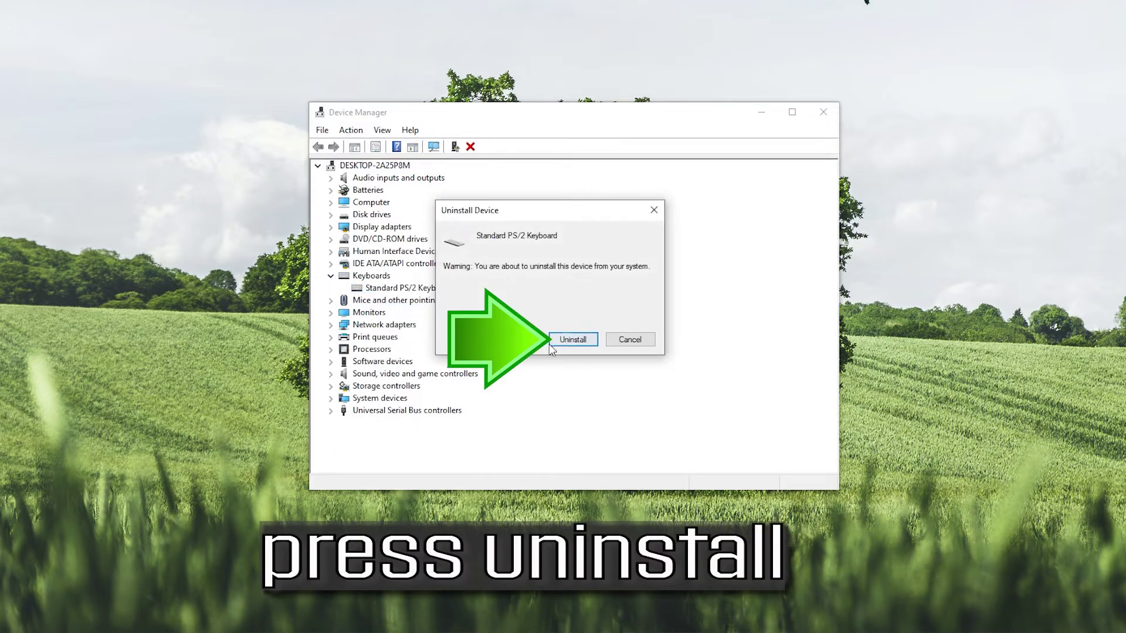
click(584, 339)
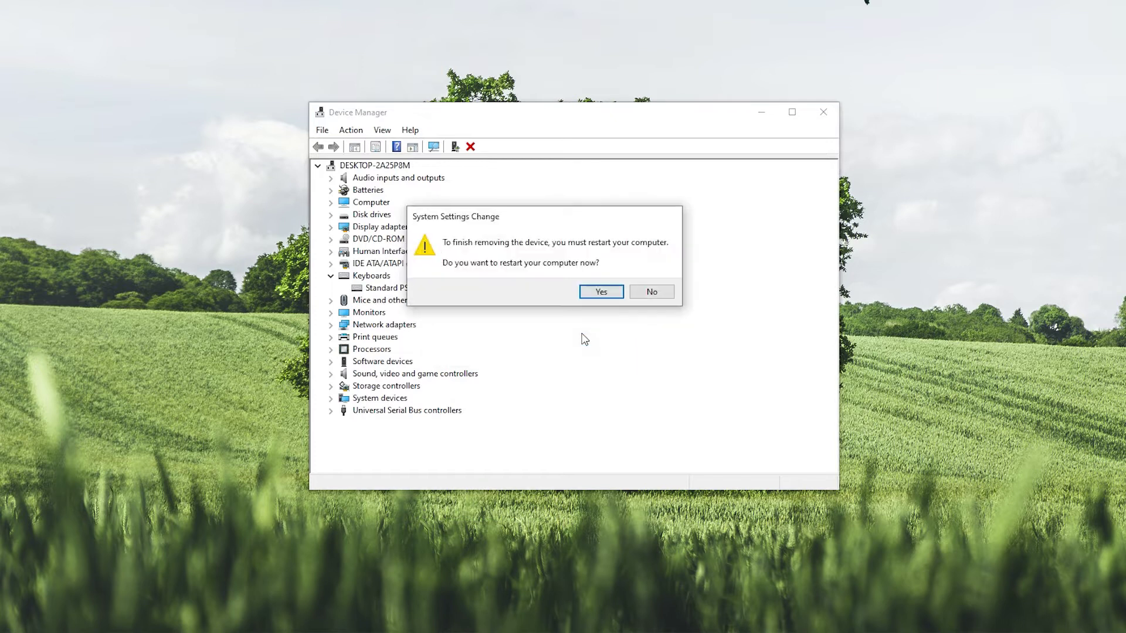
click(604, 292)
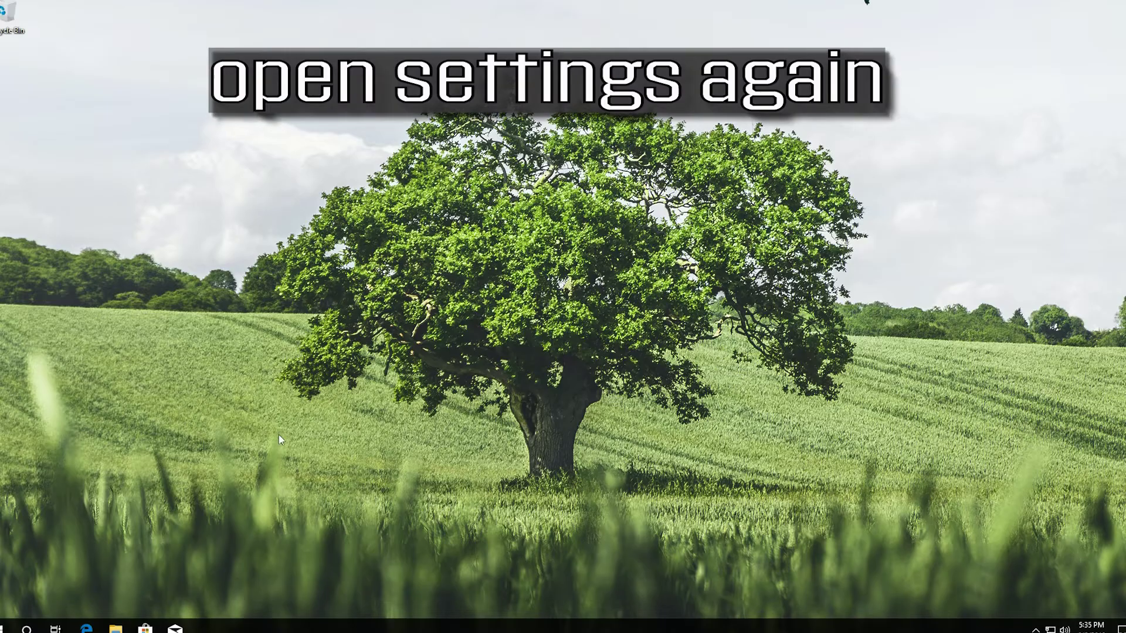
Step: Switch 'Use Filter Keys' off in Ease of Access keyboard settings, then close Settings
click(5, 627)
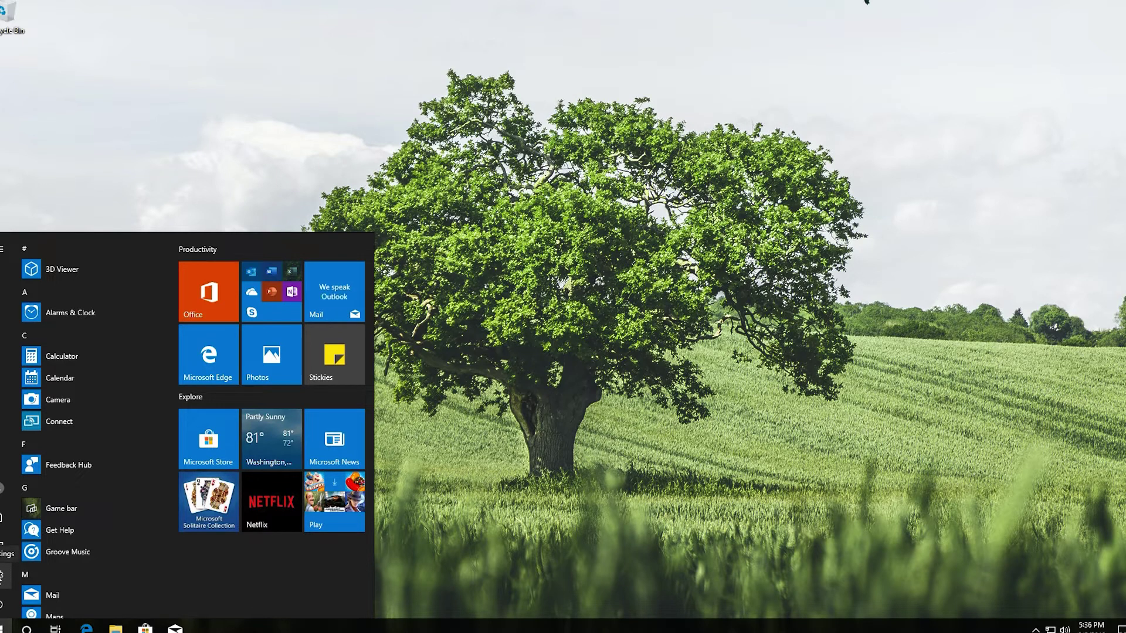
click(5, 554)
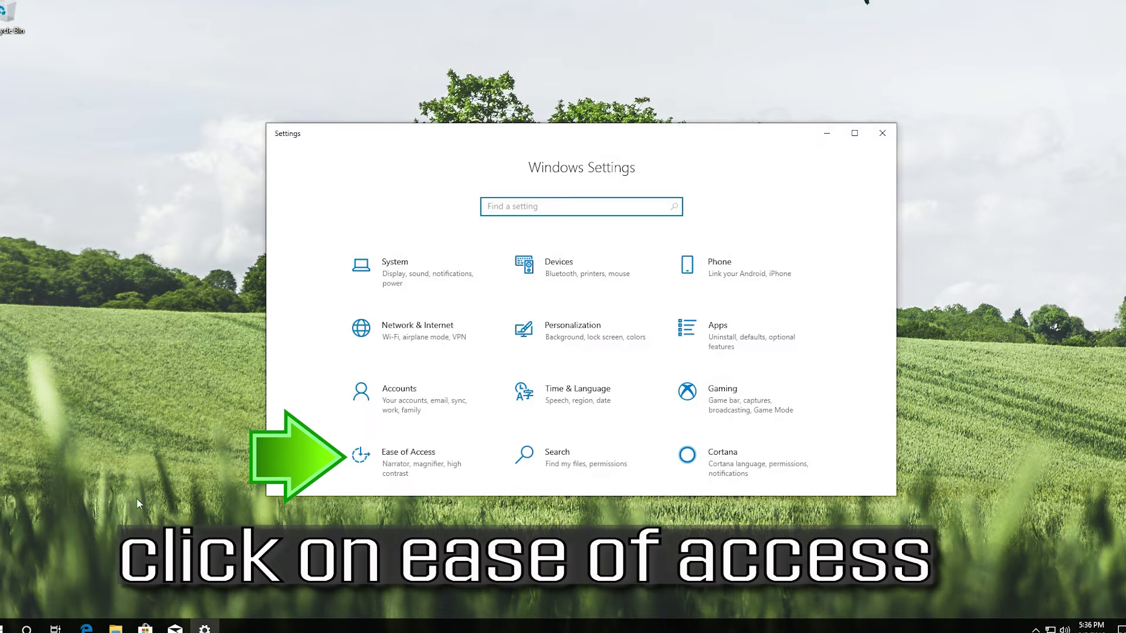
click(426, 464)
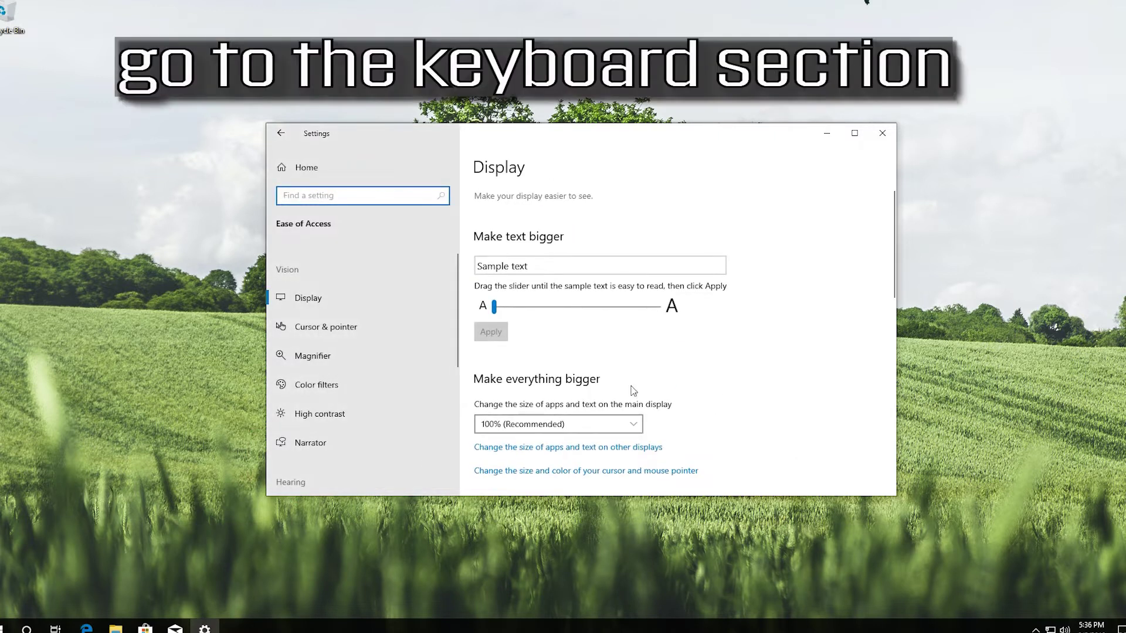
scroll(352, 412, down, 1)
scroll(338, 410, down, 2)
scroll(338, 411, down, 1)
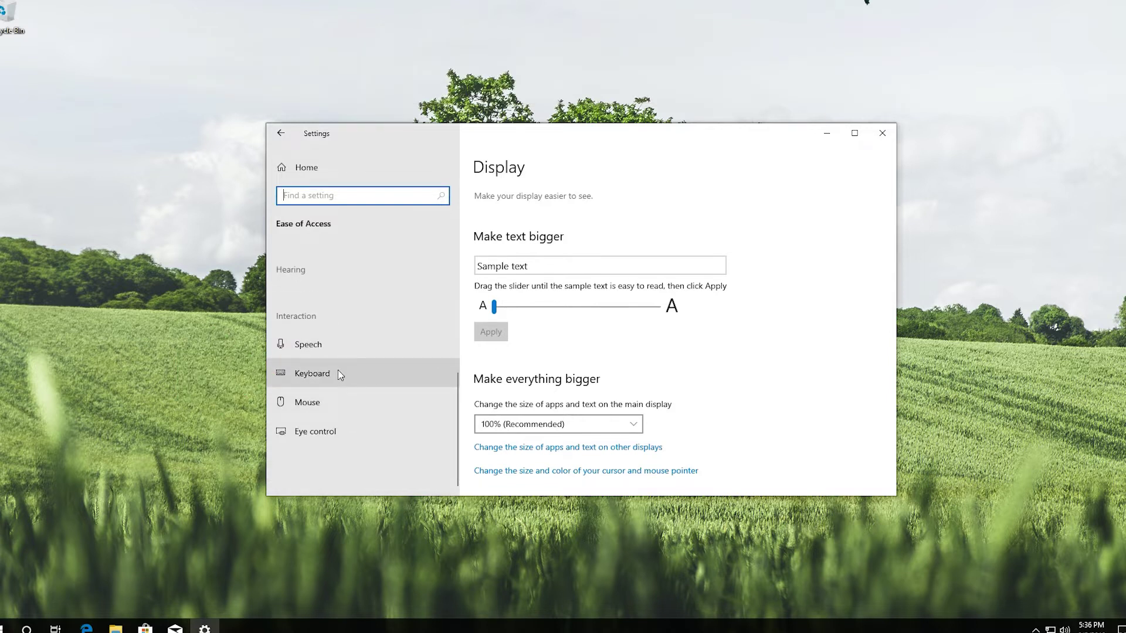
click(326, 374)
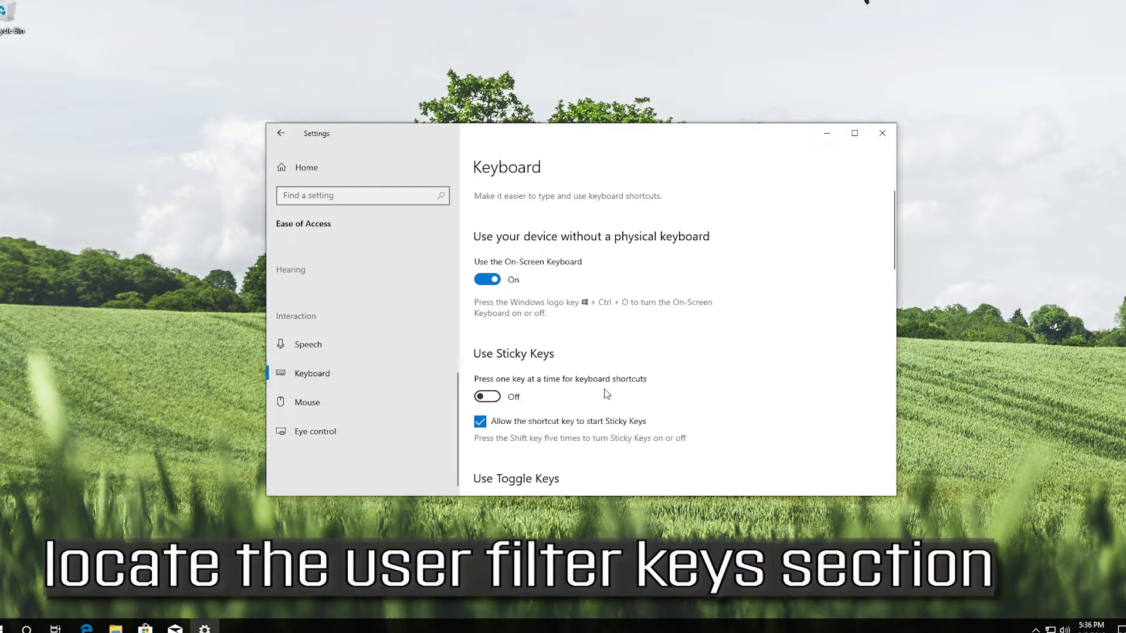
scroll(657, 395, down, 2)
scroll(656, 394, down, 3)
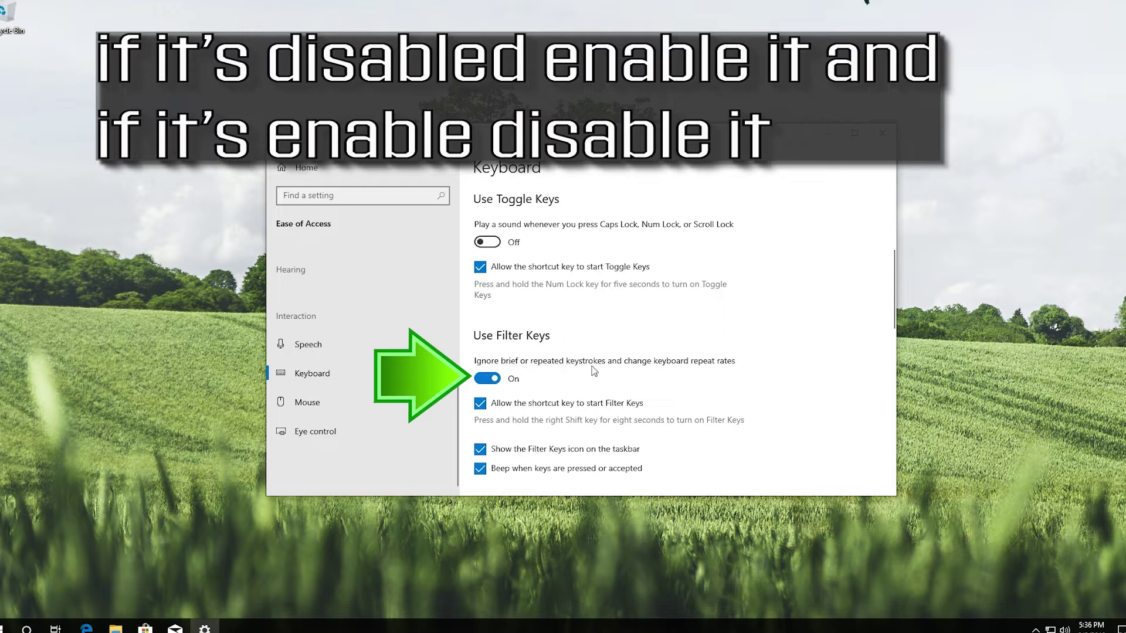
click(487, 378)
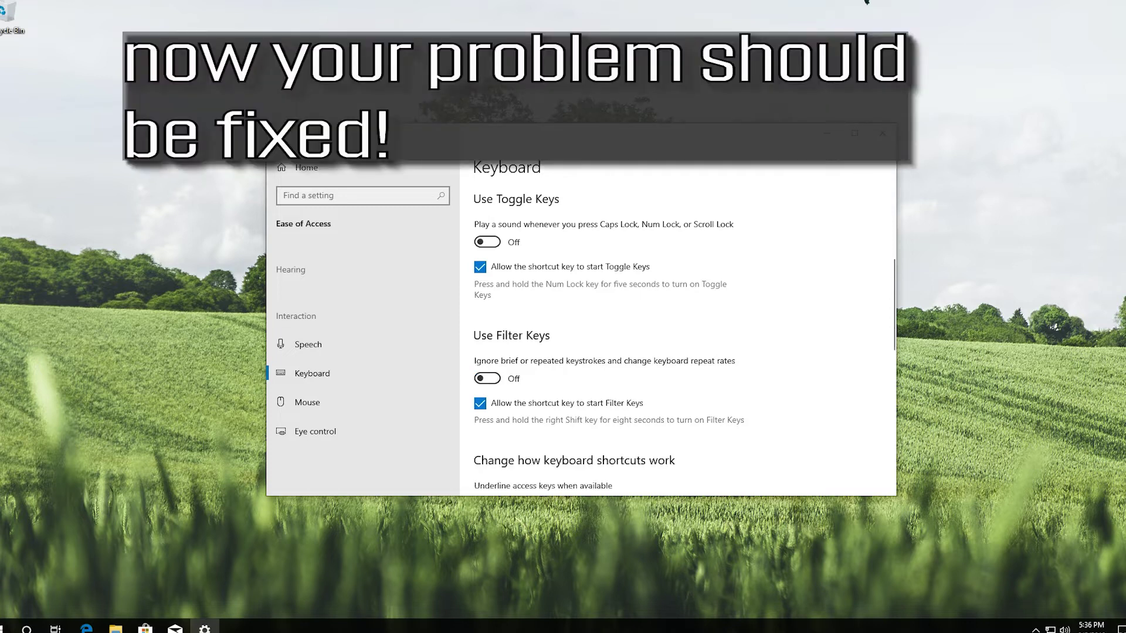
click(882, 133)
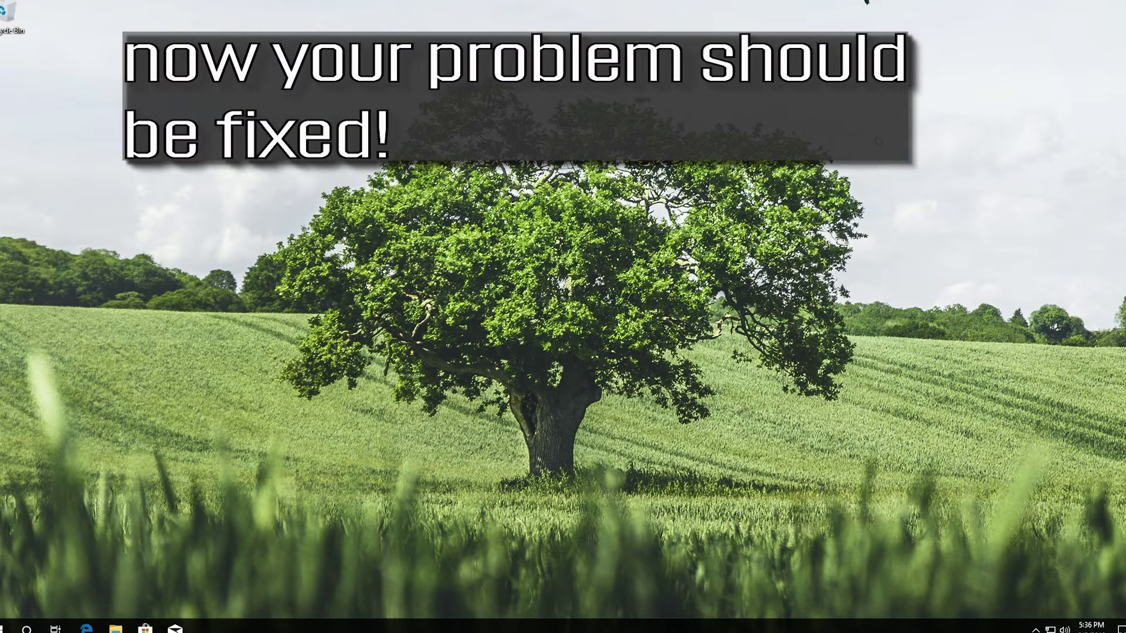
Step: Launch Notepad from a Start search for 'note' to test the keyboard
key(super)
text(note)
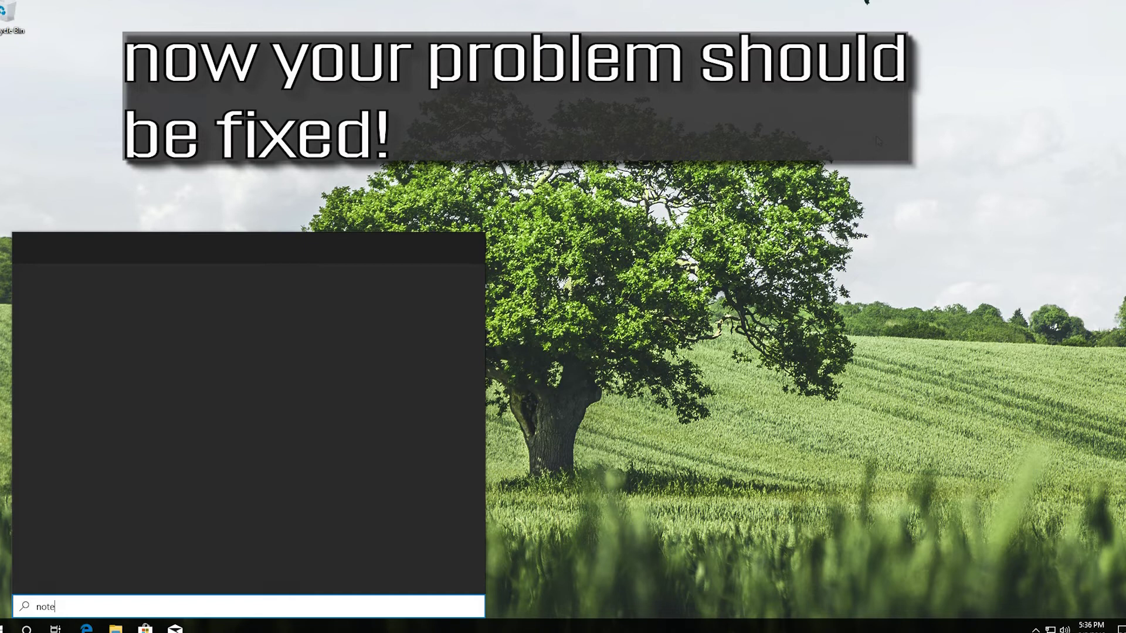
key(Return)
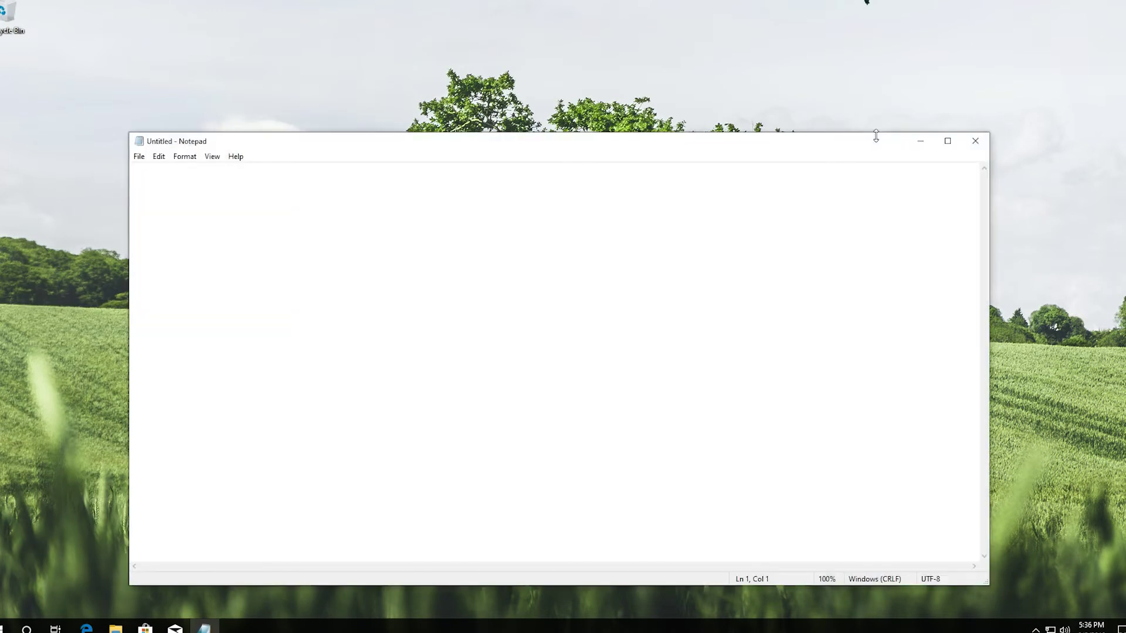
text(dadadada)
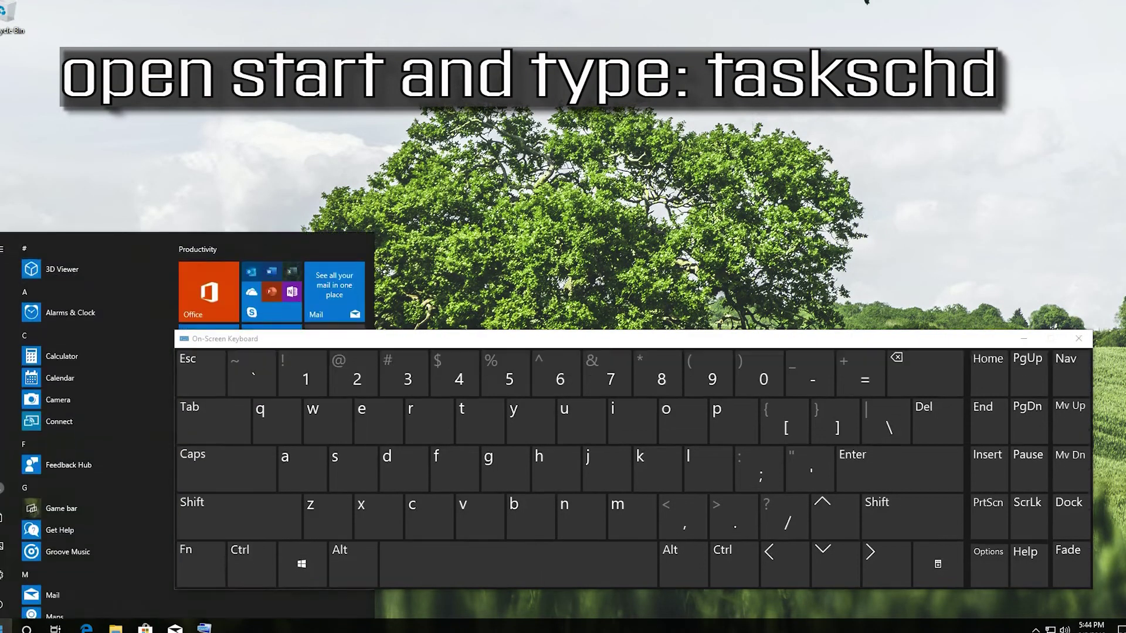
Step: Spell 'task scheduler' on the On-Screen Keyboard in Start search and launch Task Scheduler
click(465, 418)
text(tas)
click(311, 484)
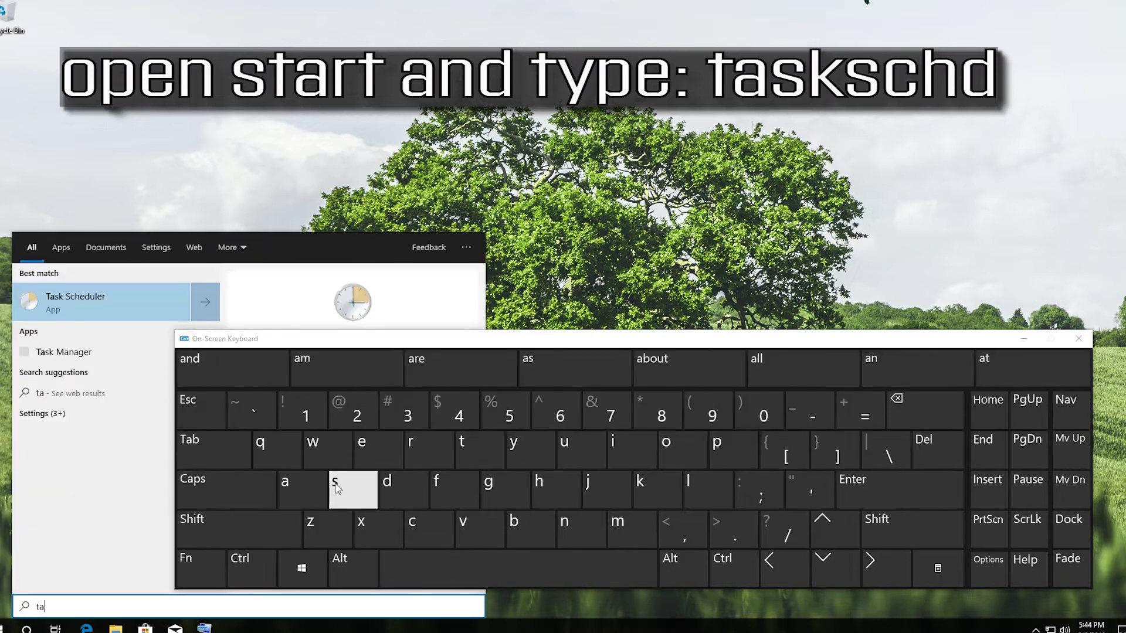
click(661, 480)
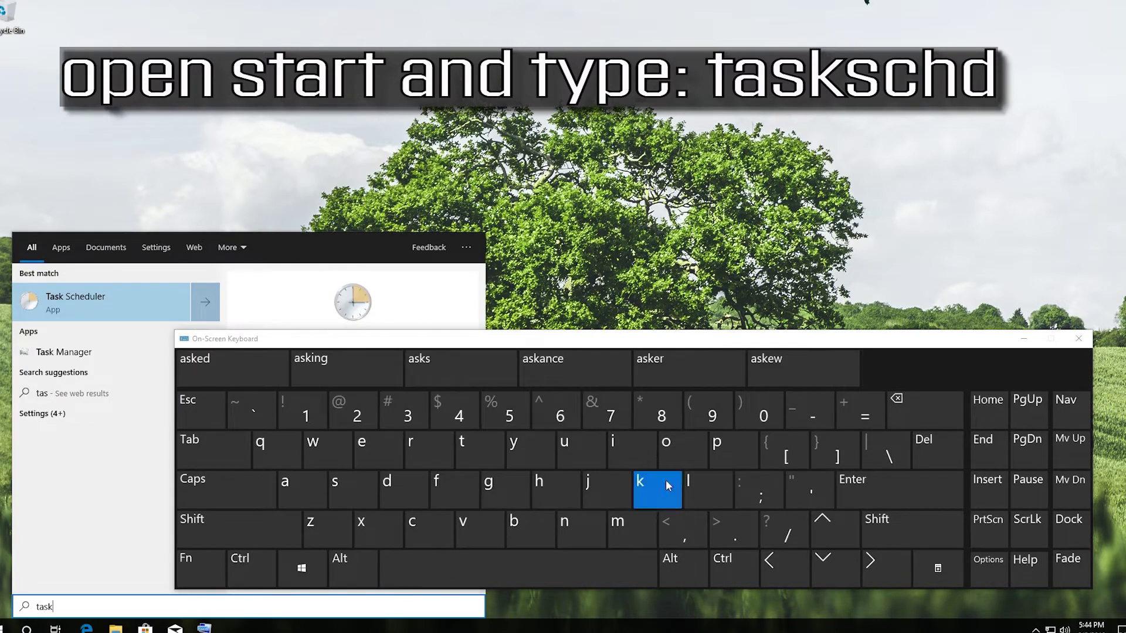
click(533, 558)
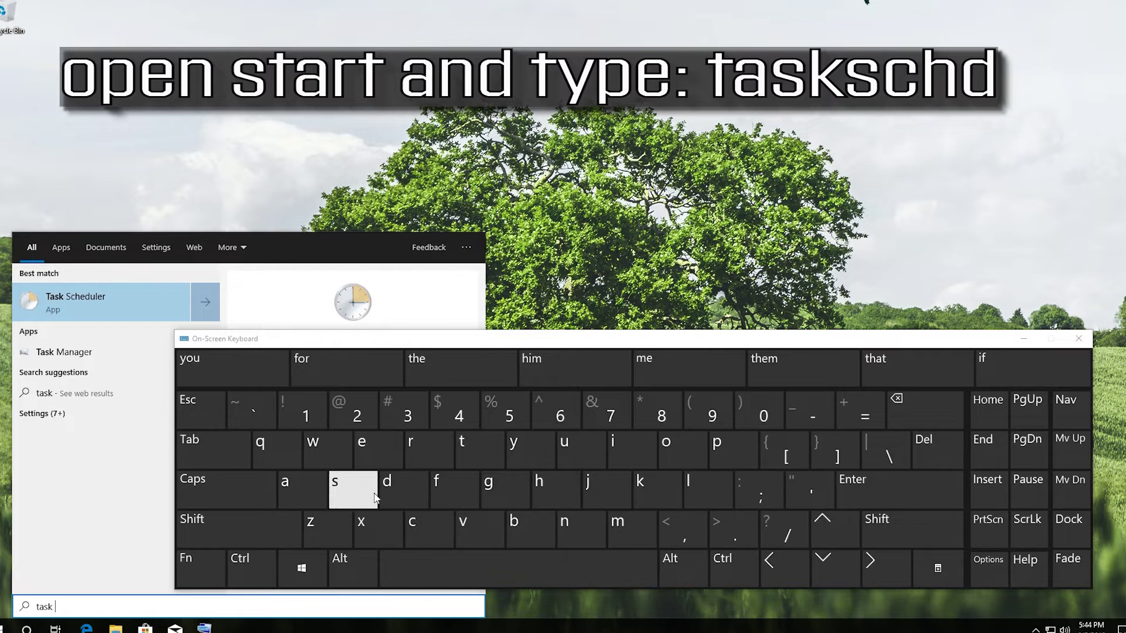
click(350, 491)
text(sc)
click(414, 526)
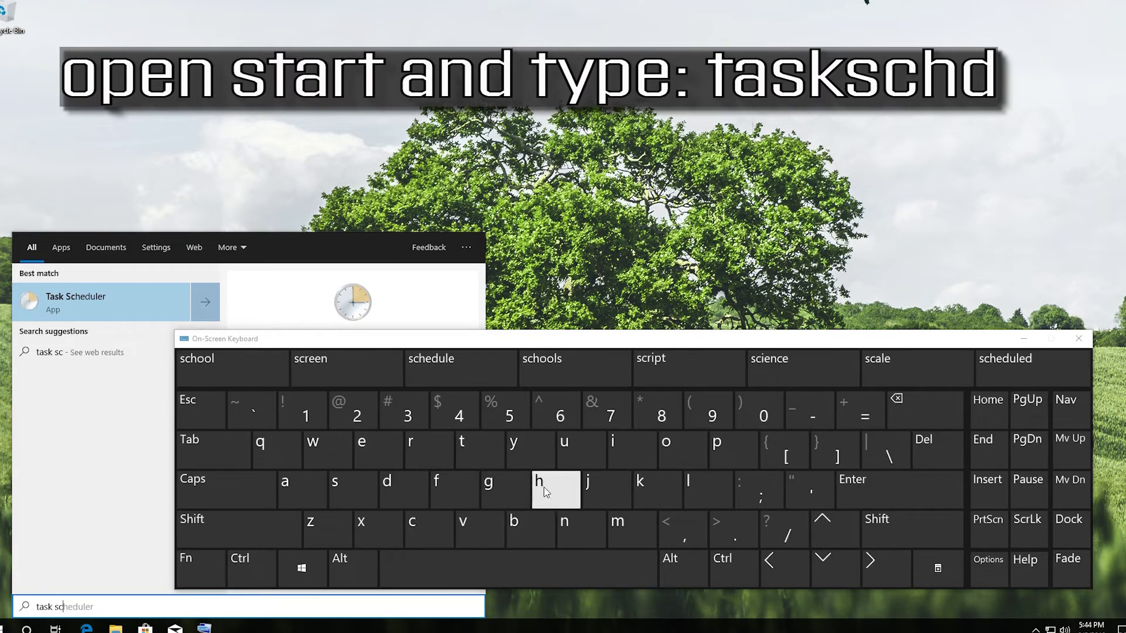
click(540, 491)
click(363, 445)
click(389, 482)
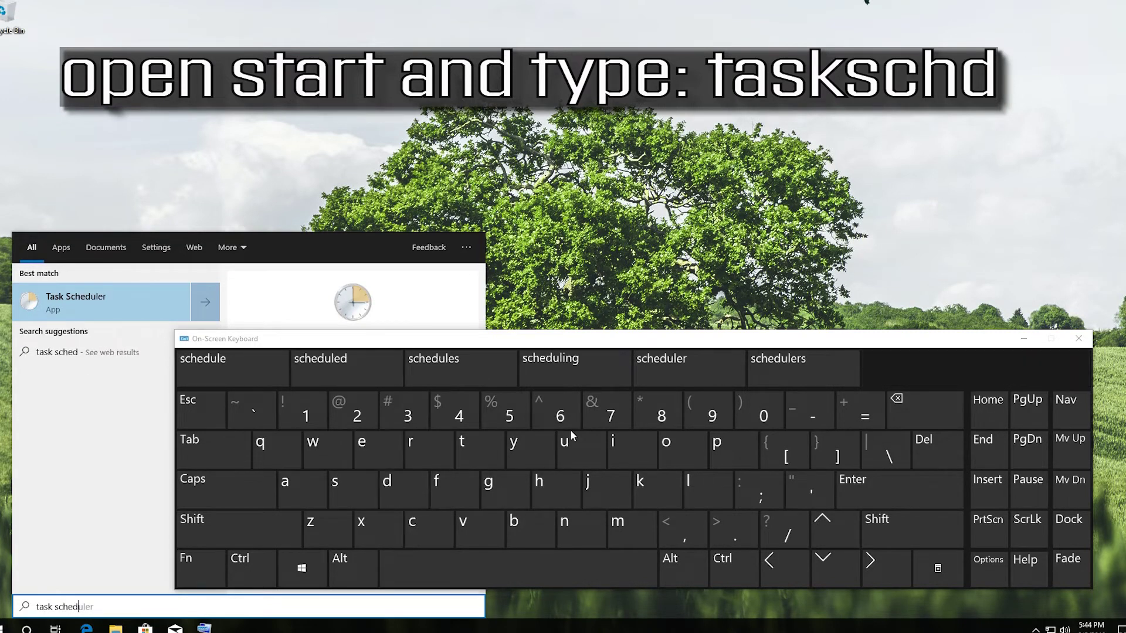
click(575, 439)
click(700, 489)
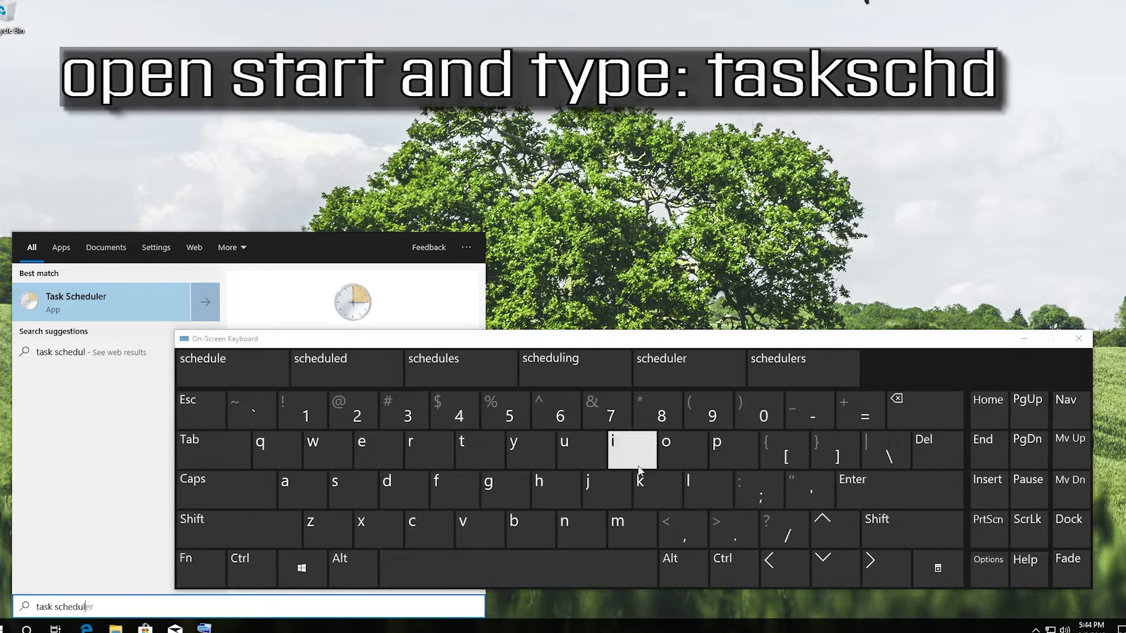
click(374, 448)
click(414, 450)
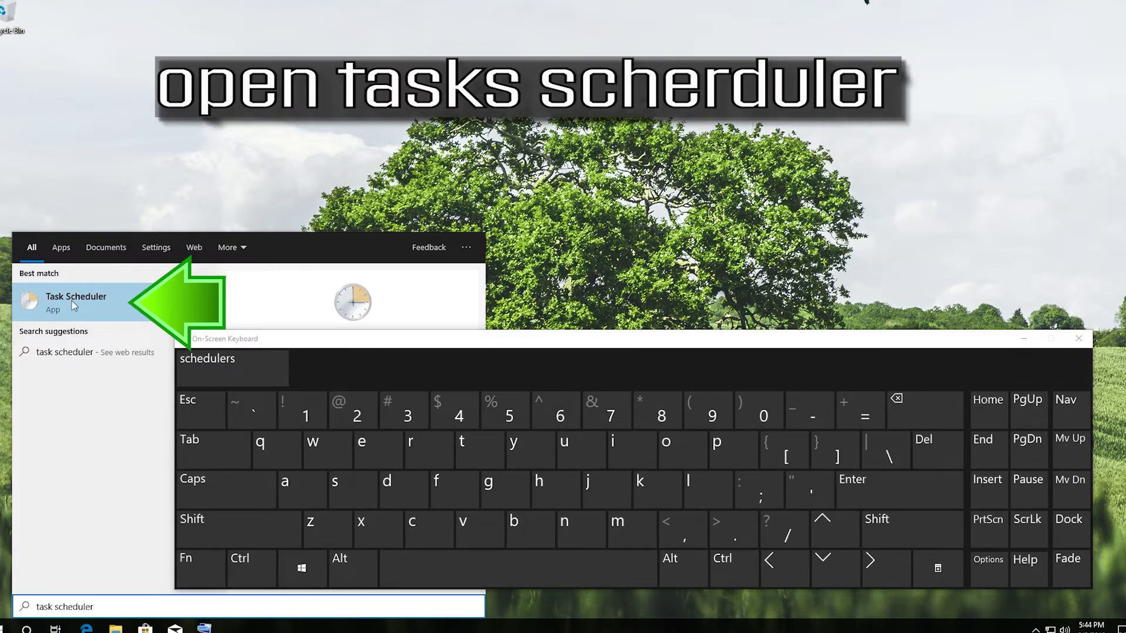
click(113, 298)
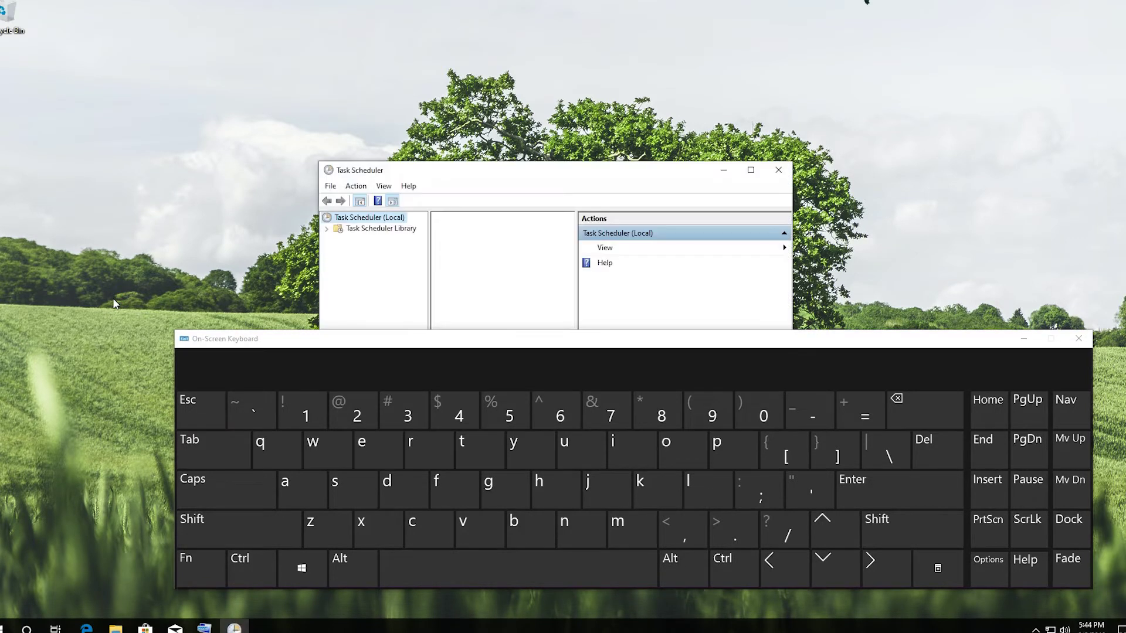
Step: Minimize the On-Screen Keyboard and expand Task Scheduler Library > Microsoft > Windows
click(1024, 342)
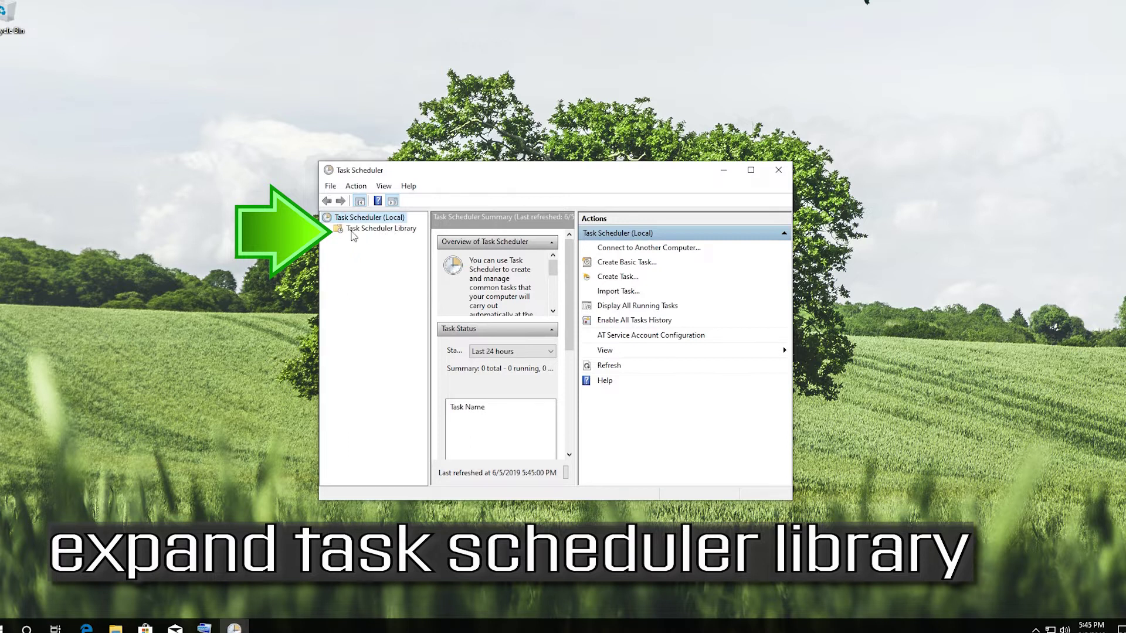
click(328, 229)
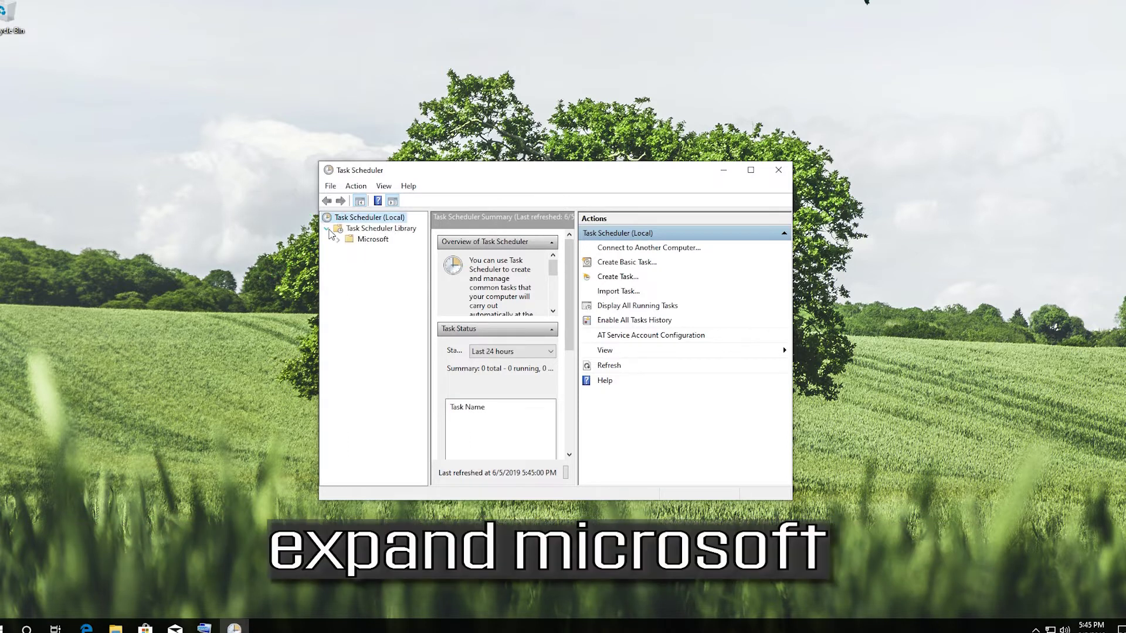
click(348, 240)
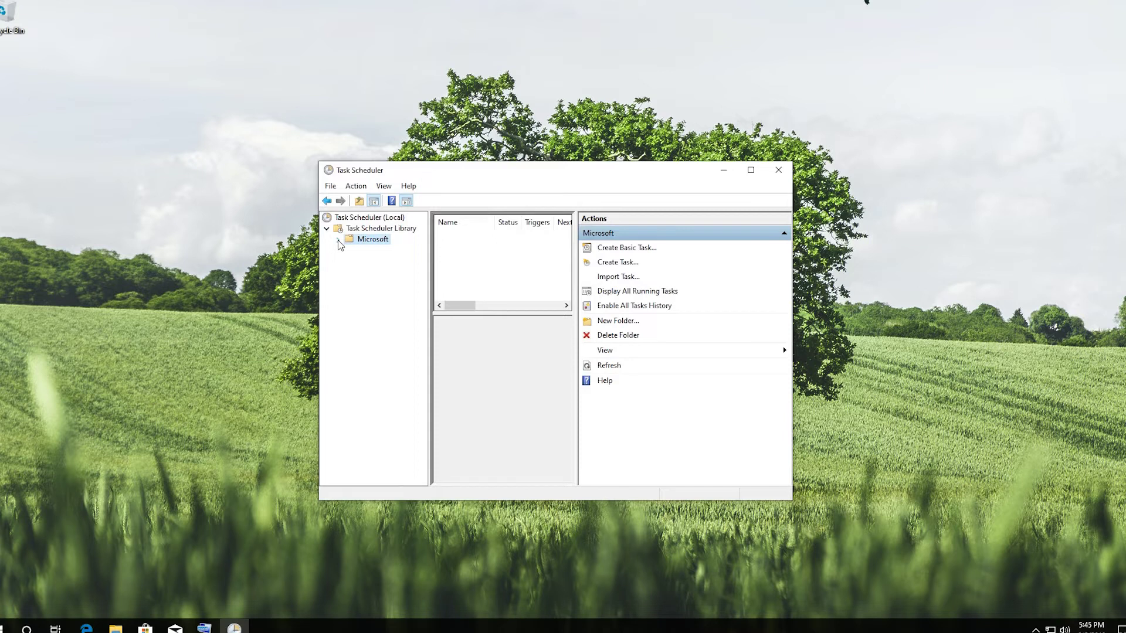
click(339, 239)
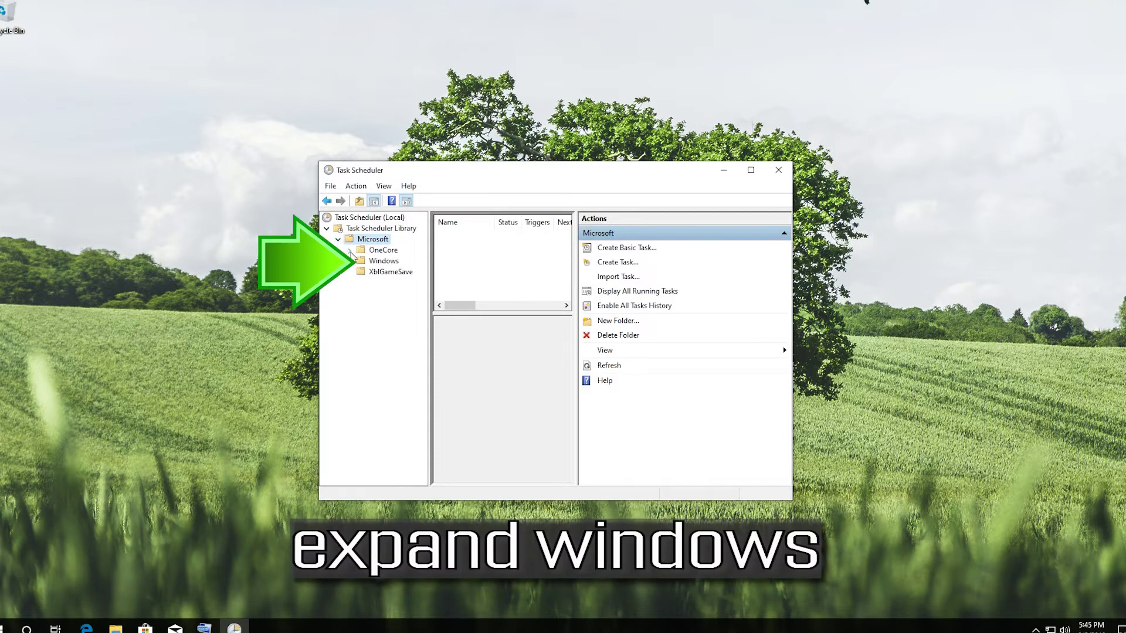
click(368, 263)
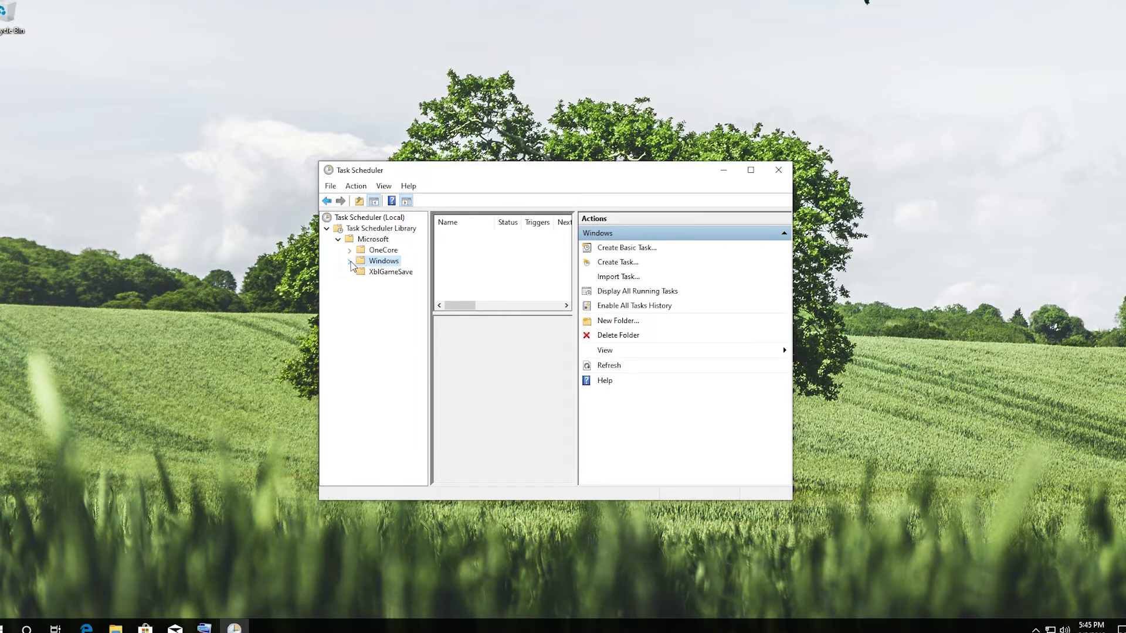
click(351, 261)
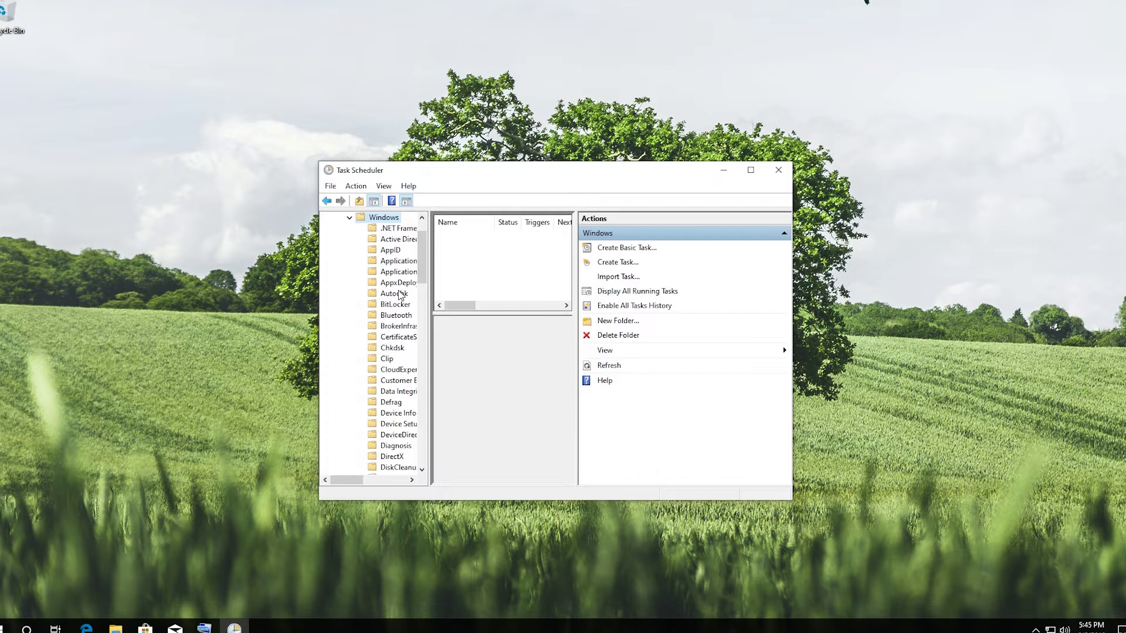
scroll(401, 294, down, 1)
scroll(399, 295, down, 4)
scroll(399, 295, down, 3)
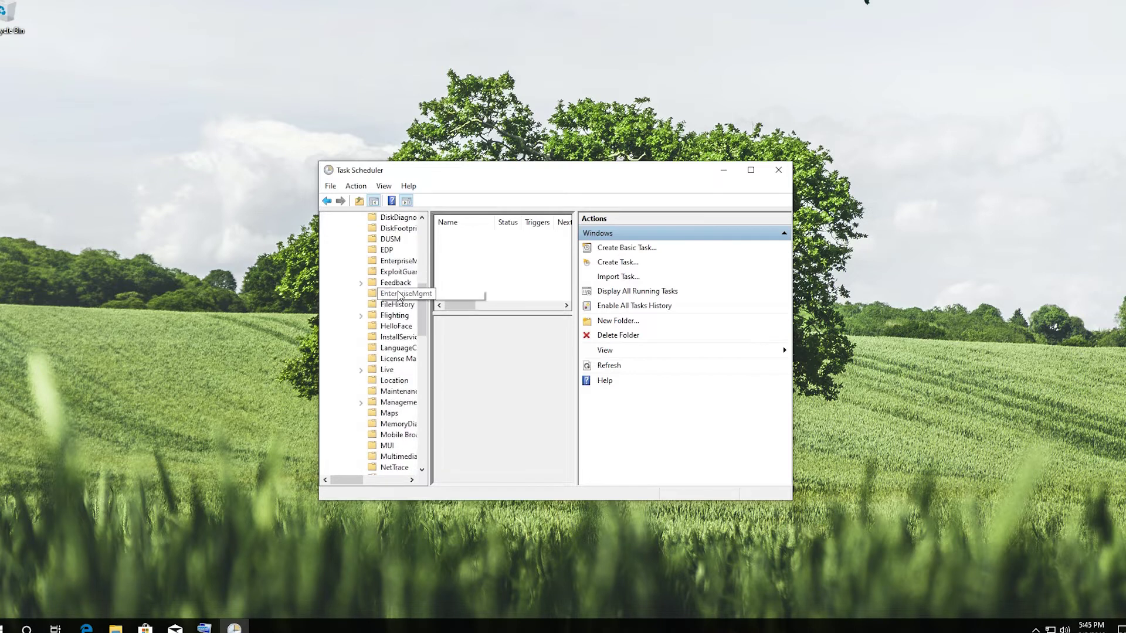
scroll(399, 294, down, 3)
scroll(399, 296, down, 4)
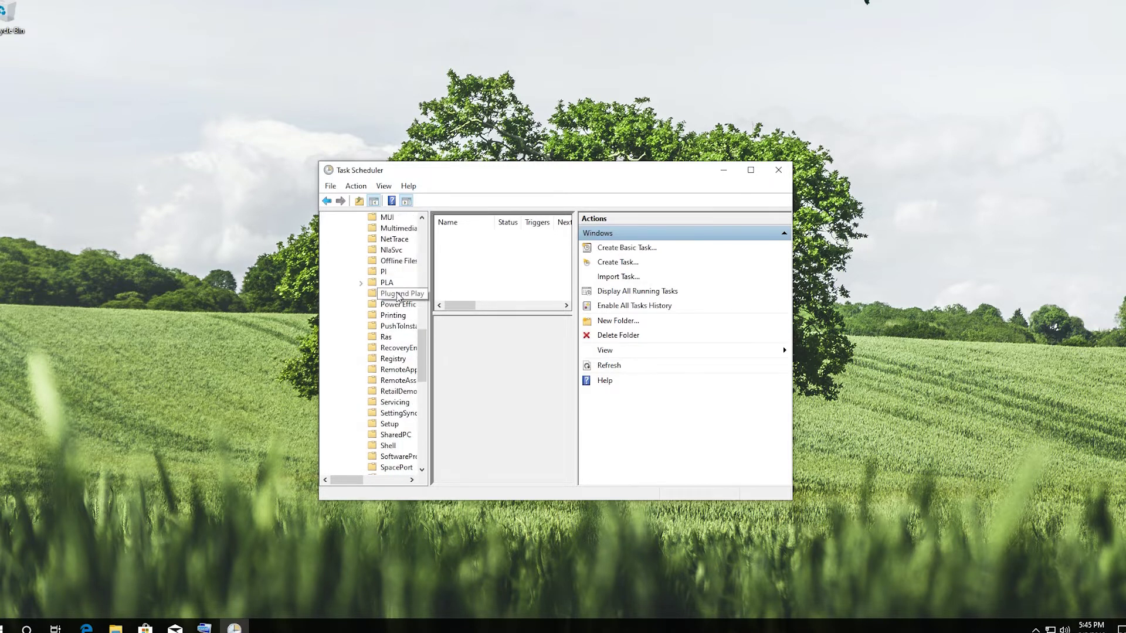
scroll(399, 296, down, 4)
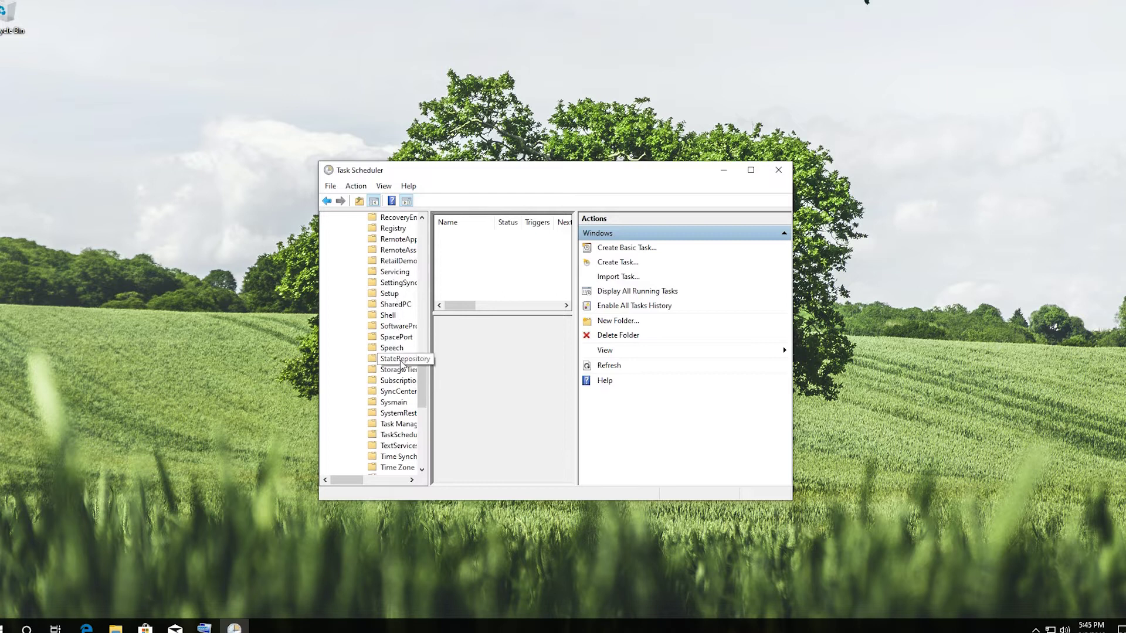
Step: In the TextServicesFramework folder, enable the MsCtfMonitor task so it shows Ready
click(405, 446)
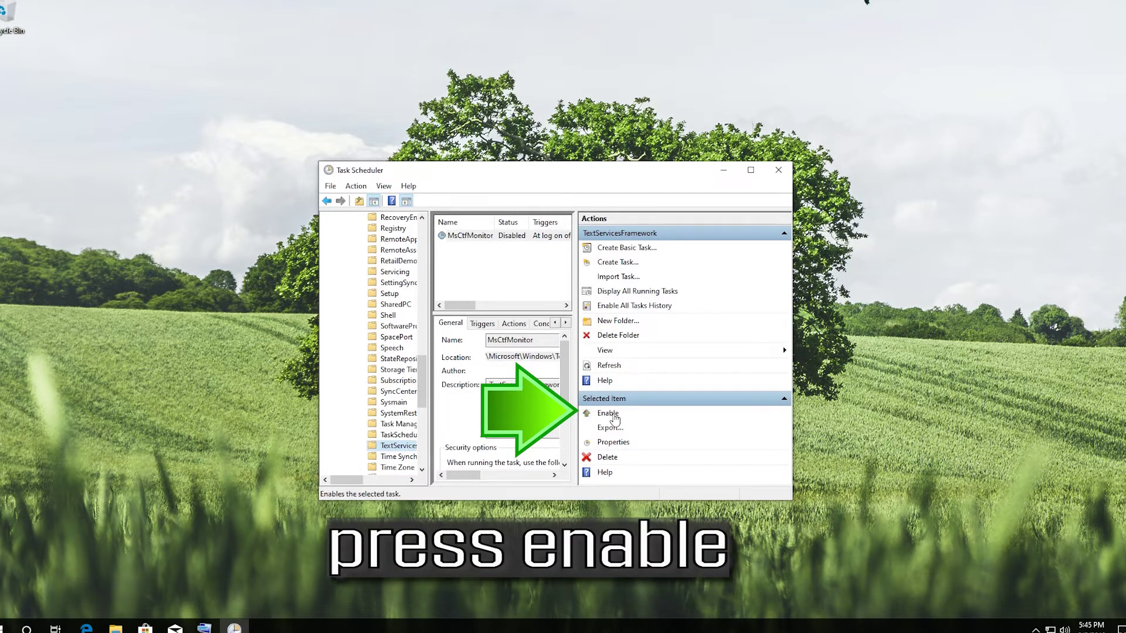
click(615, 418)
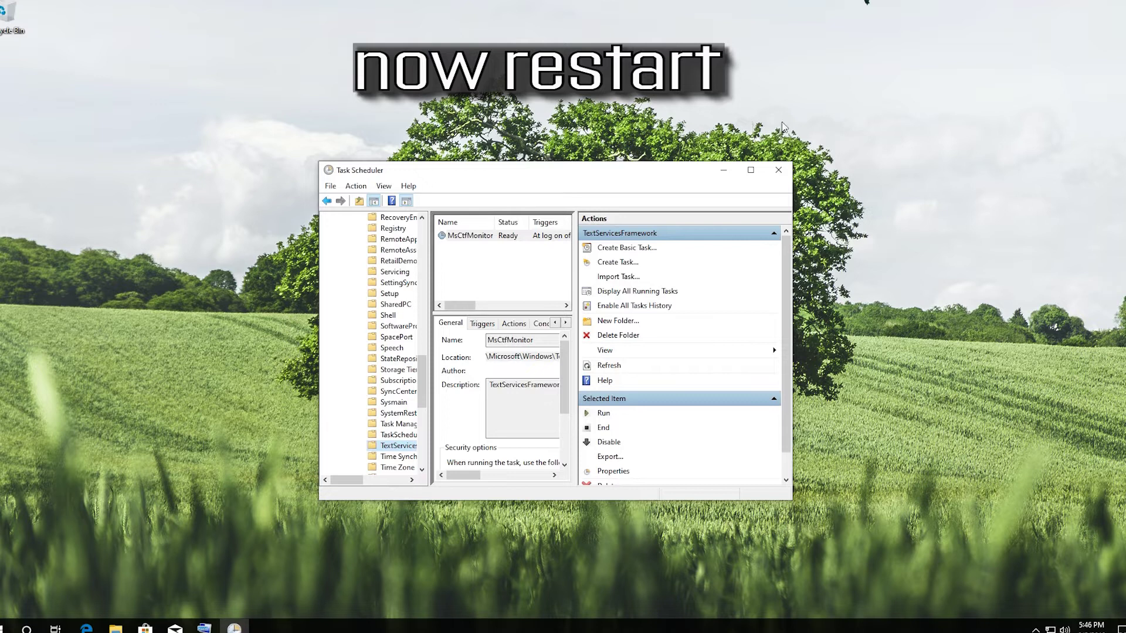
Step: Close Task Scheduler and restart Windows from the Start menu's Power options
click(777, 170)
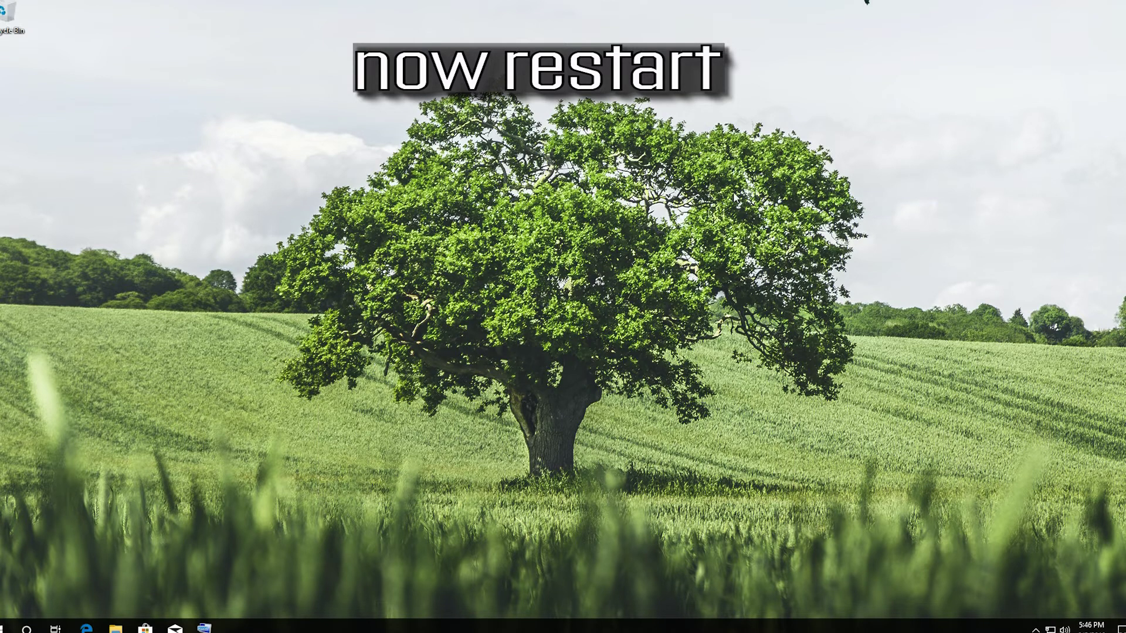
click(8, 627)
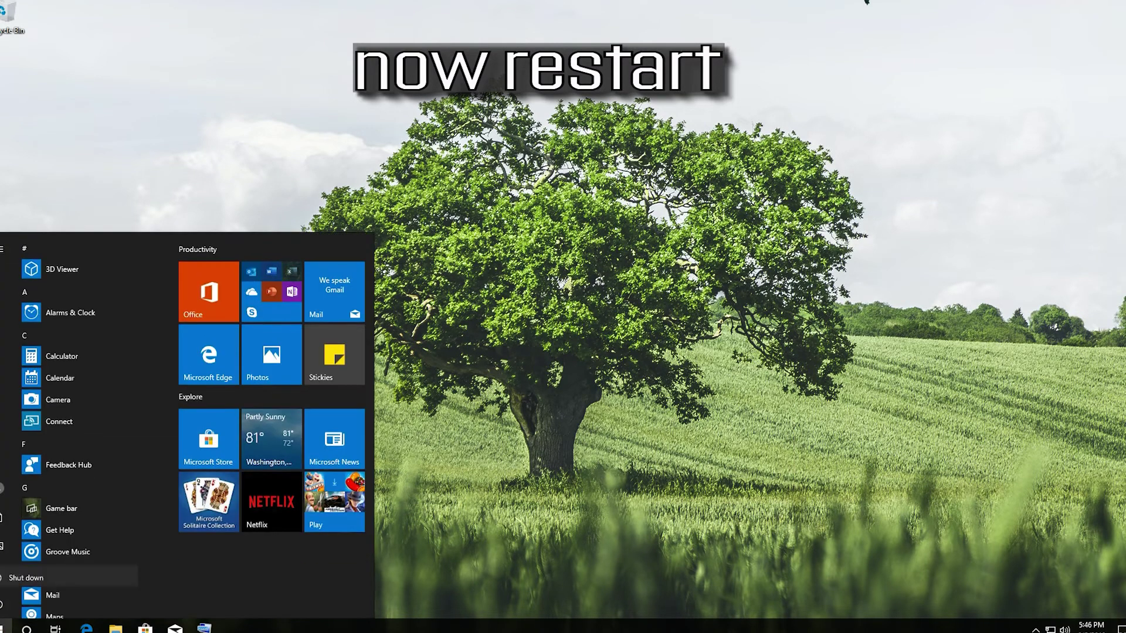
click(4, 605)
click(5, 576)
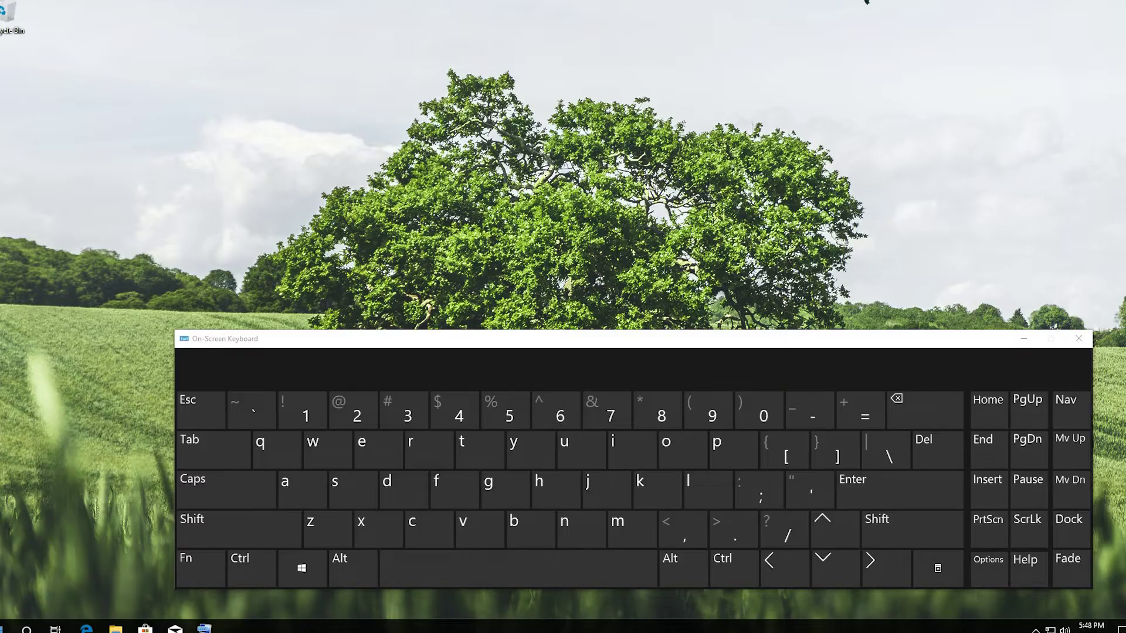
Step: Search Start for 'task manager' with the On-Screen Keyboard and open Task Manager
key(super)
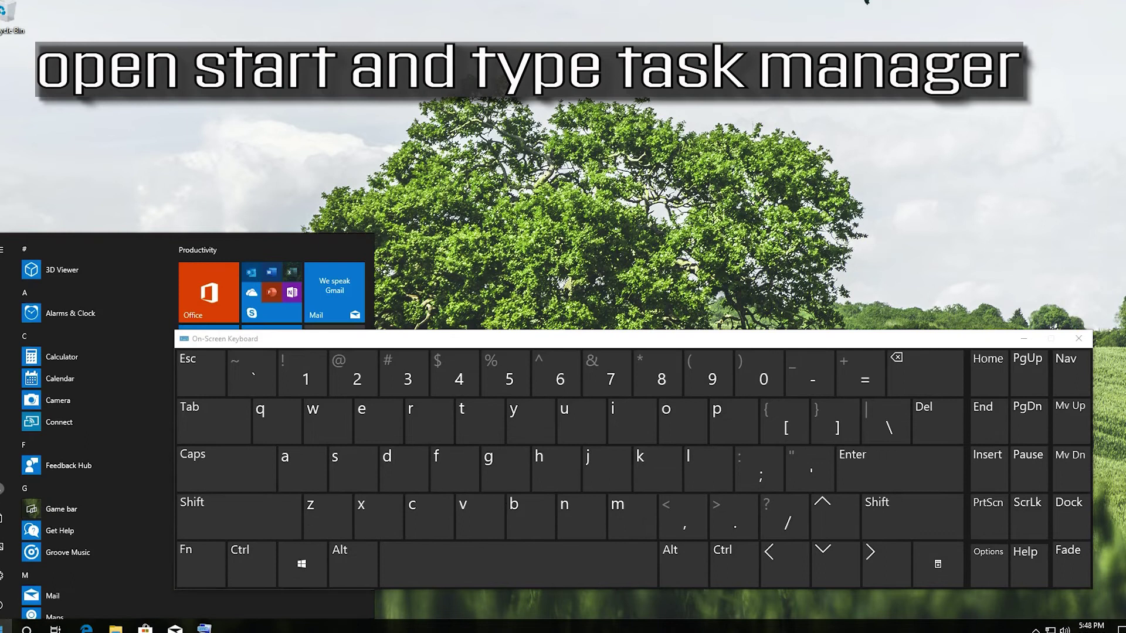
click(462, 420)
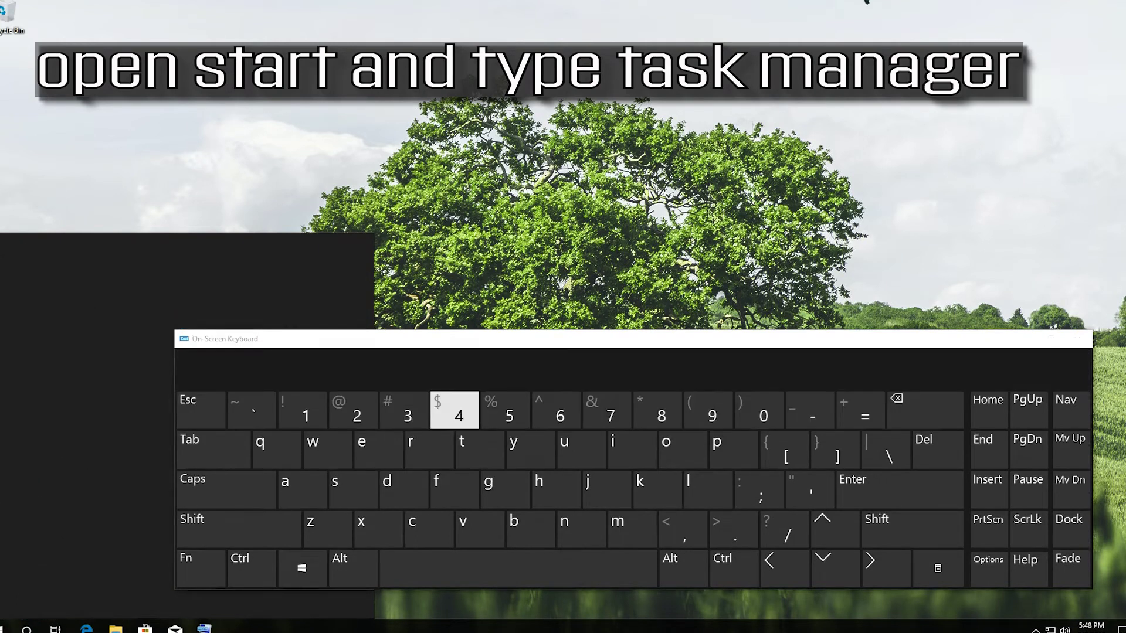
text(tas)
click(317, 485)
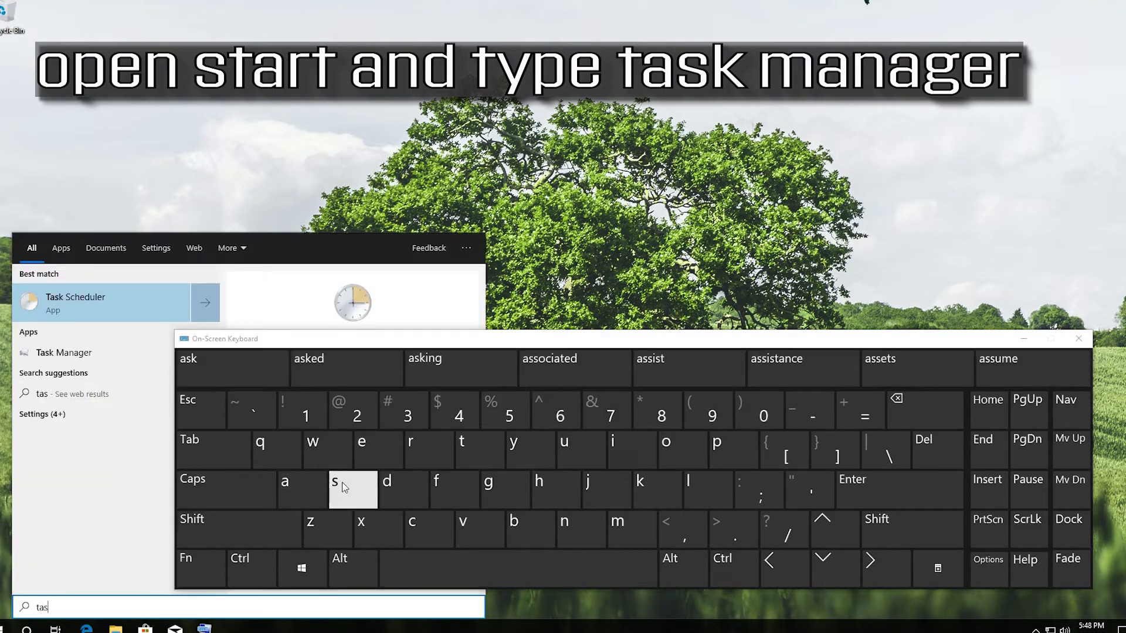
click(651, 489)
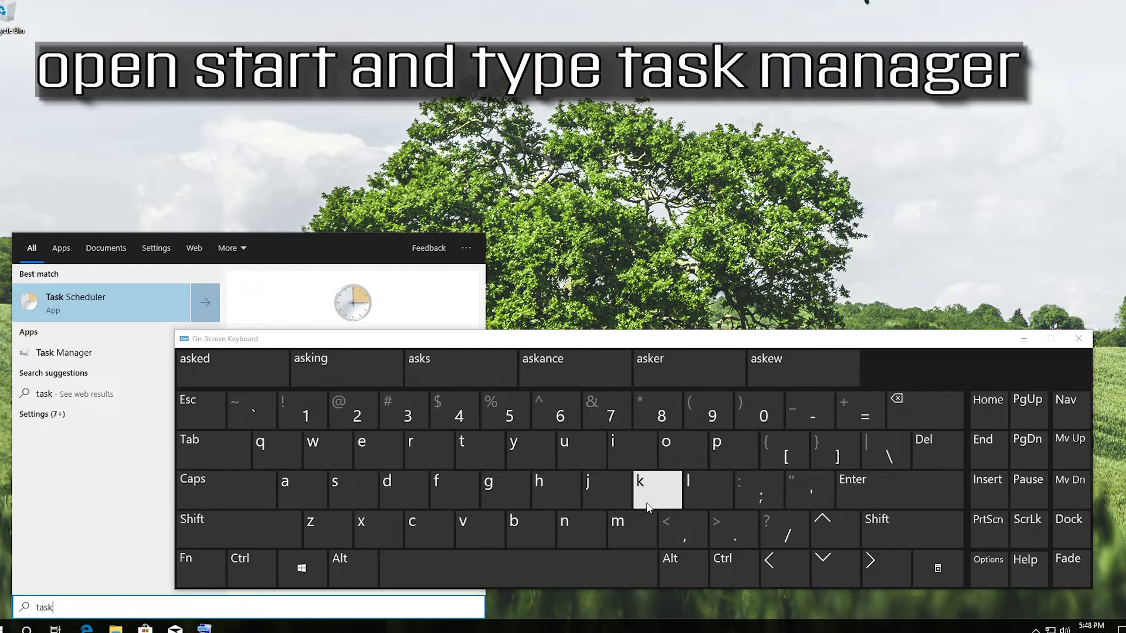
click(583, 555)
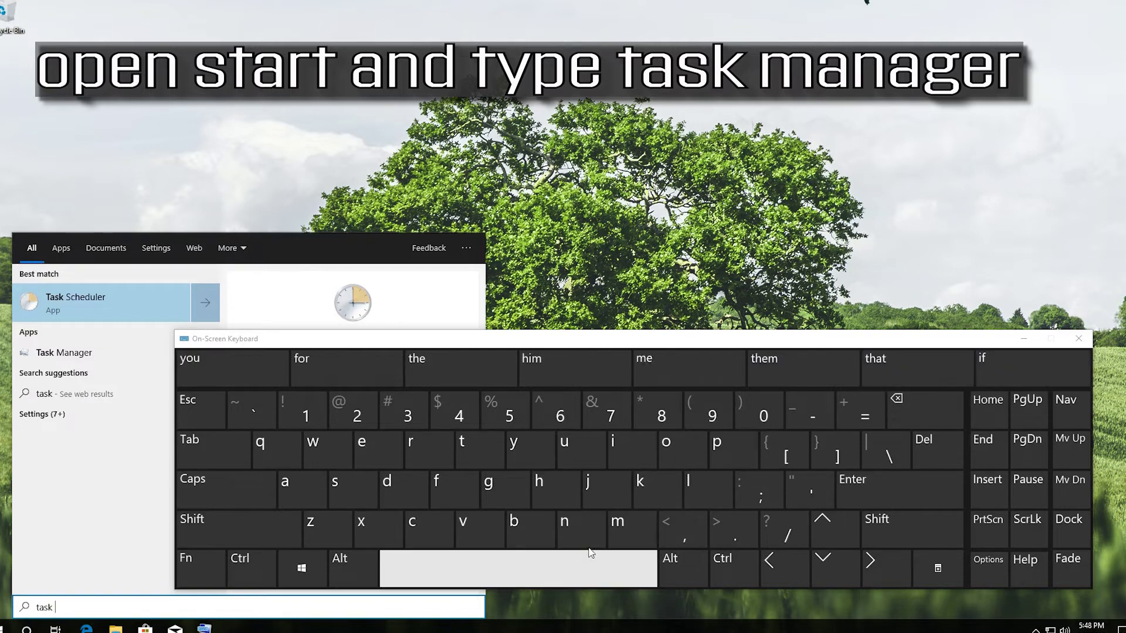
click(626, 536)
text(ma)
click(299, 472)
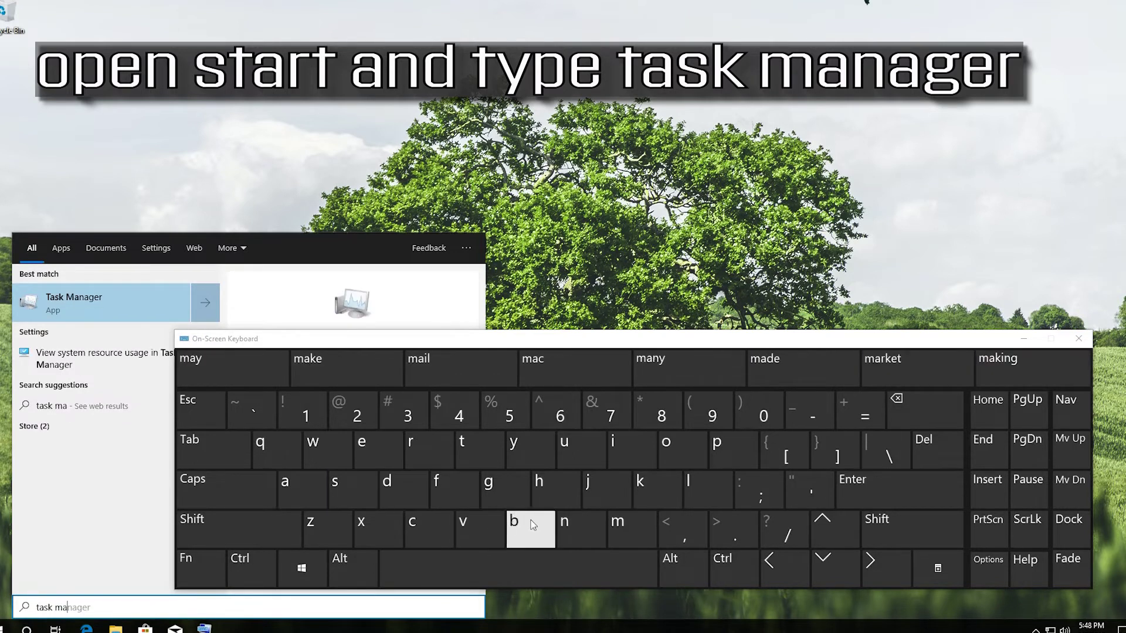
click(564, 521)
click(286, 485)
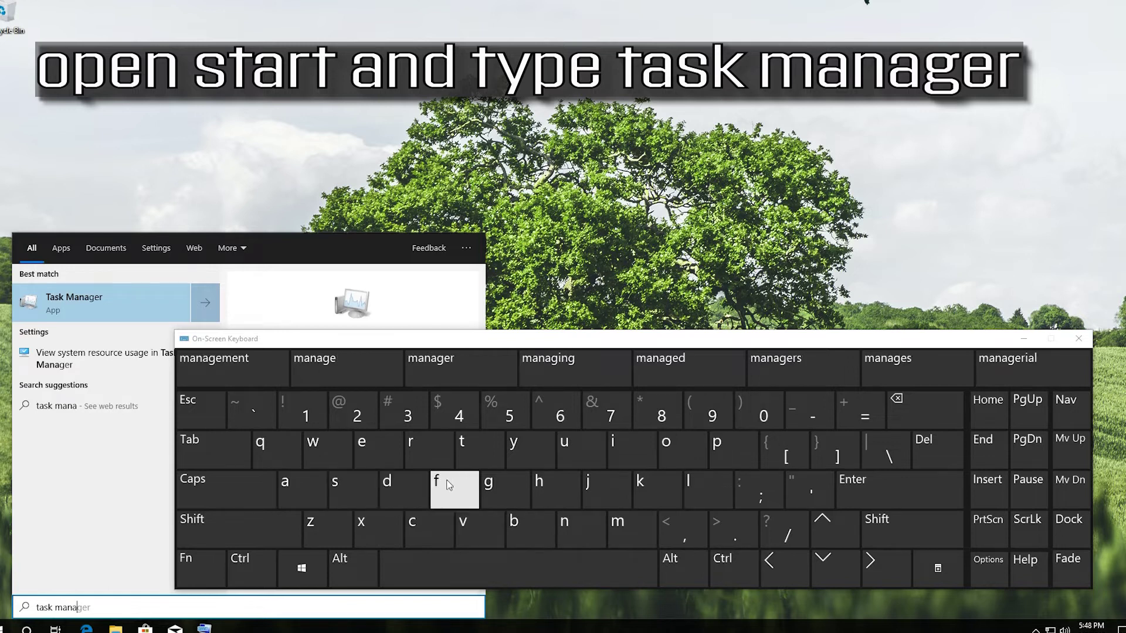
click(484, 485)
click(362, 448)
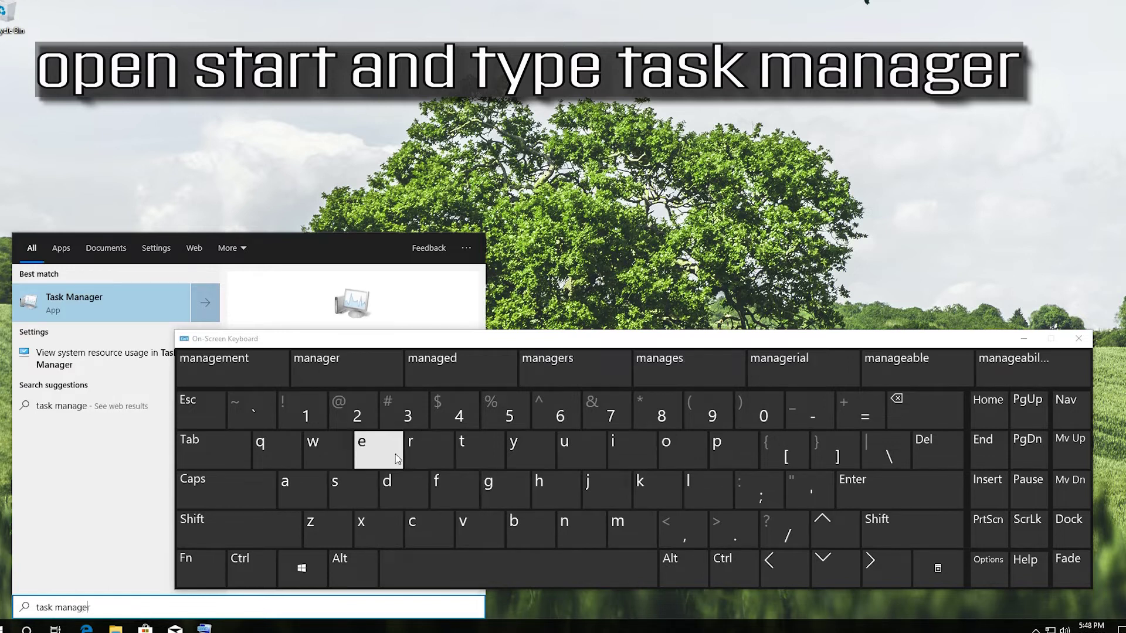
click(423, 454)
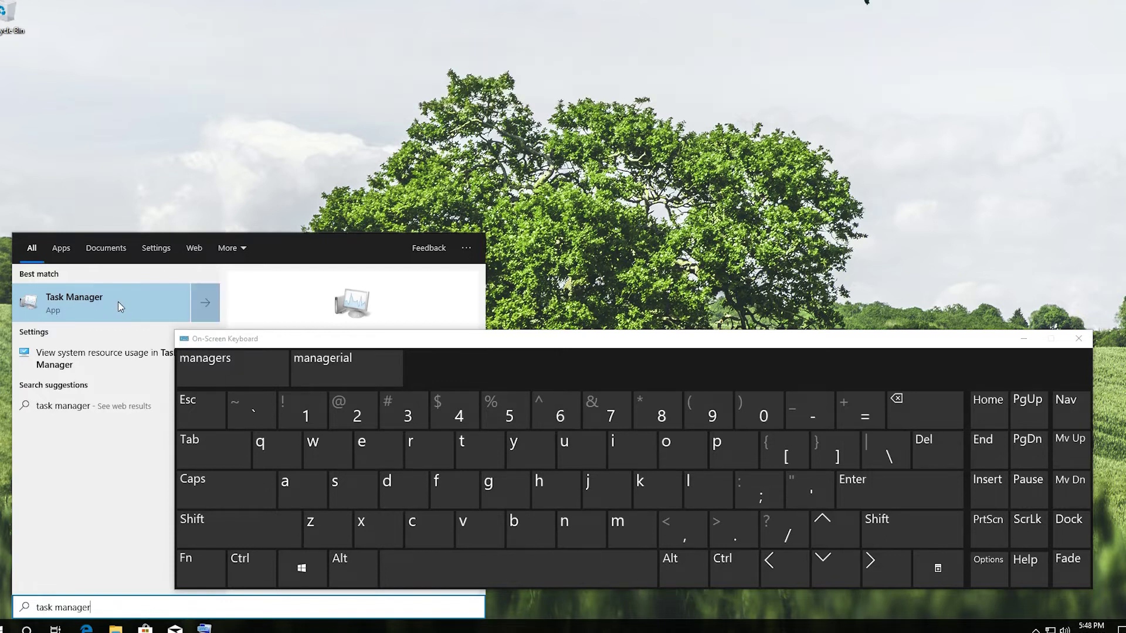
click(118, 302)
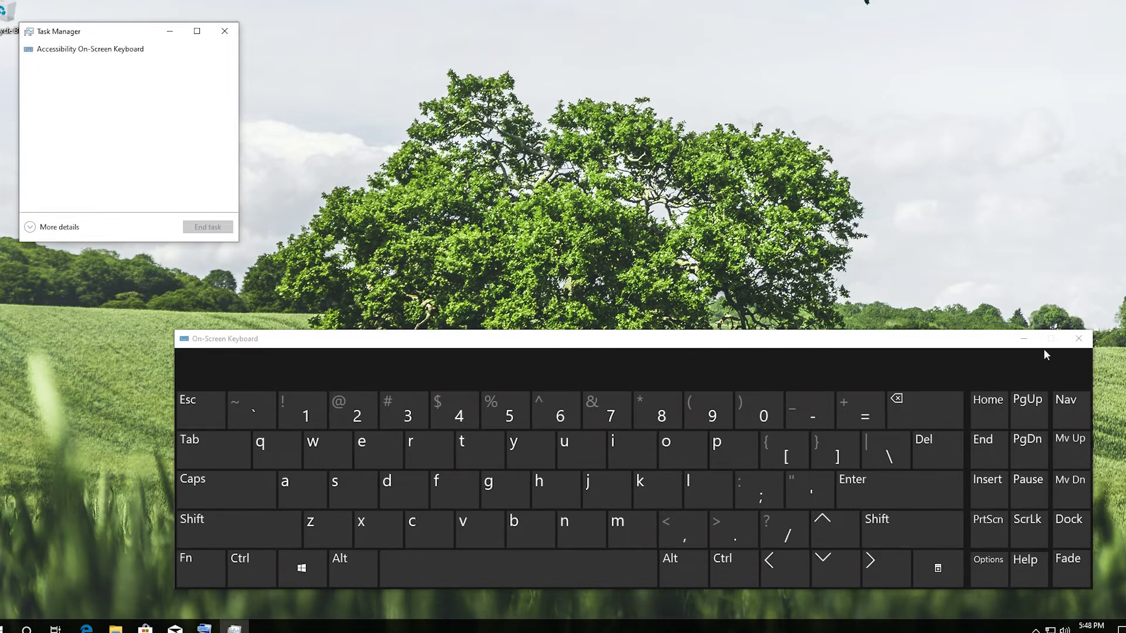
Step: Hide the On-Screen Keyboard, center Task Manager and expand it to More details
click(1022, 339)
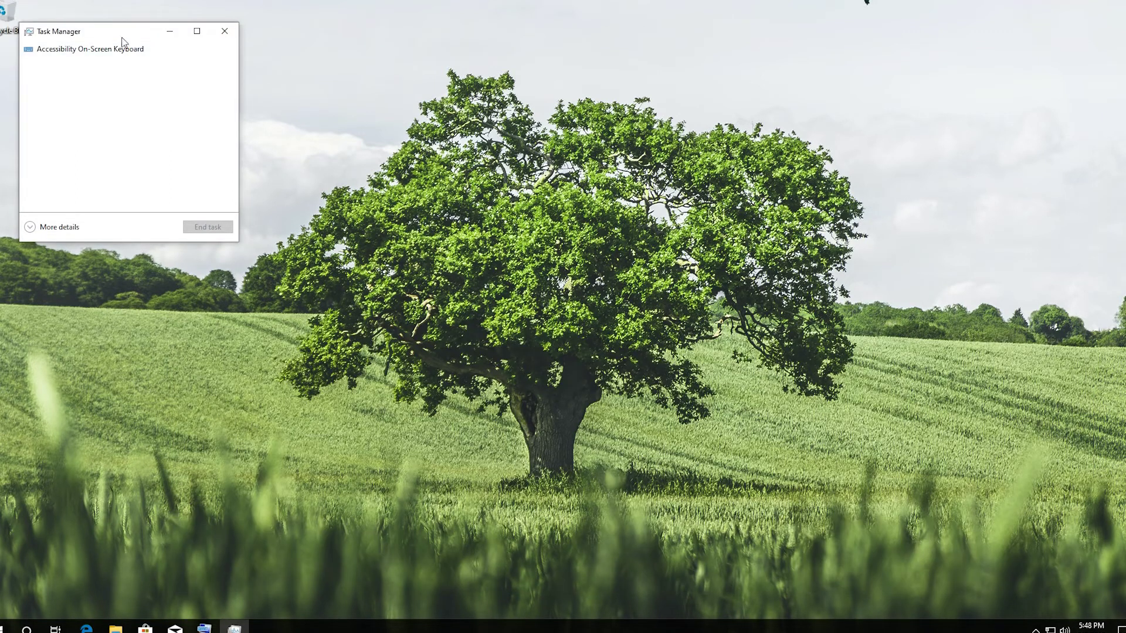
drag(122, 39, 479, 219)
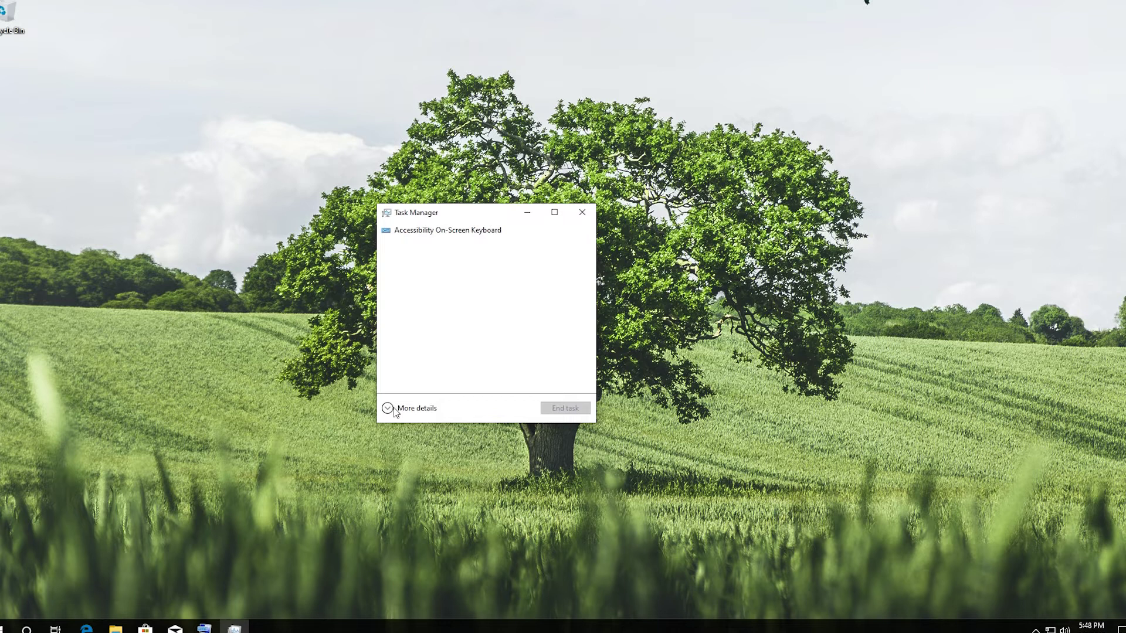
click(393, 410)
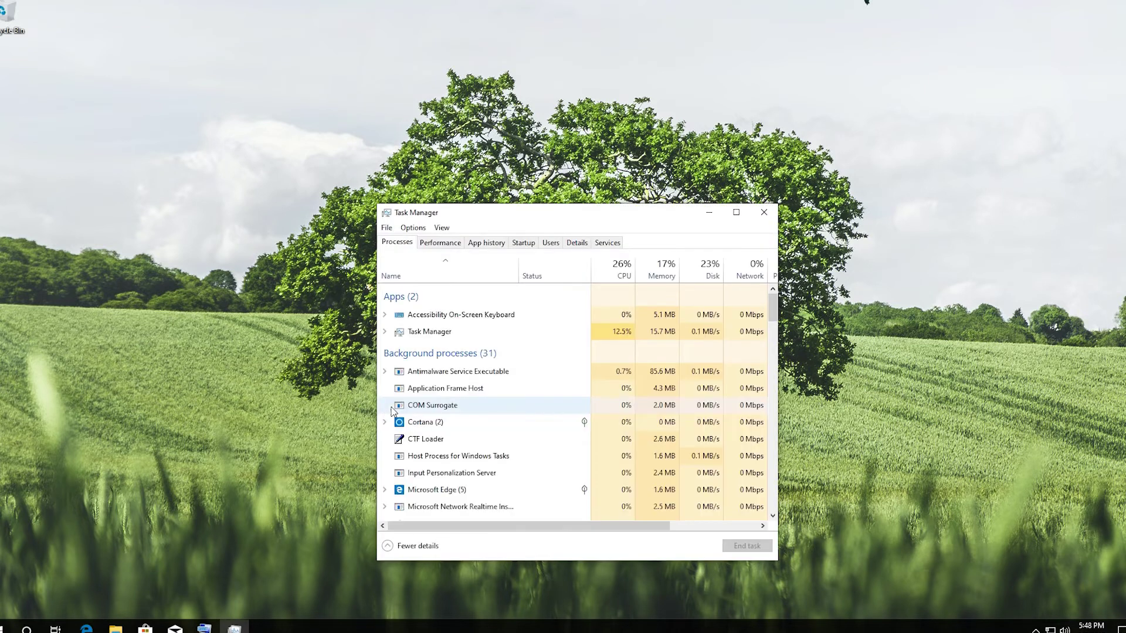
Step: End the Cortana background process and begin a Start search for Notepad
click(410, 426)
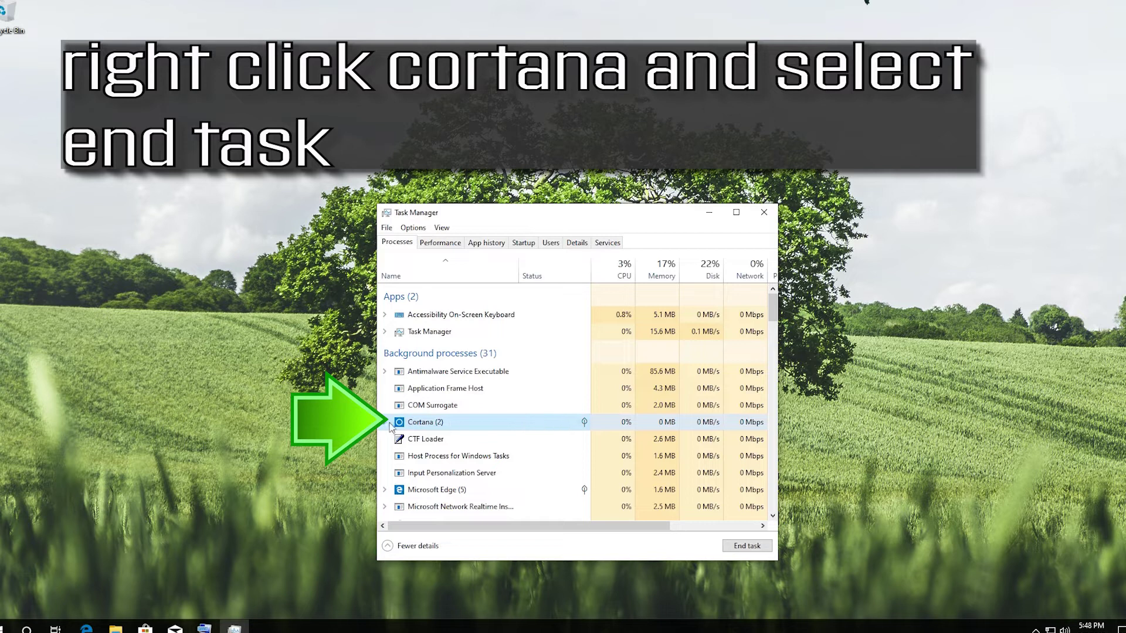
right_click(456, 426)
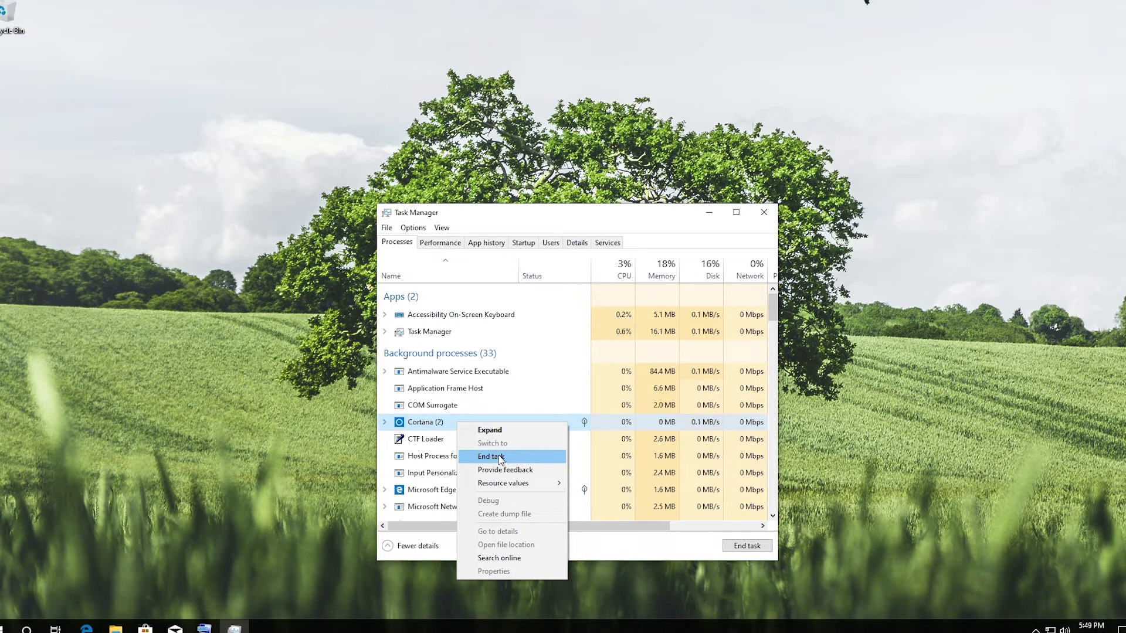
click(499, 458)
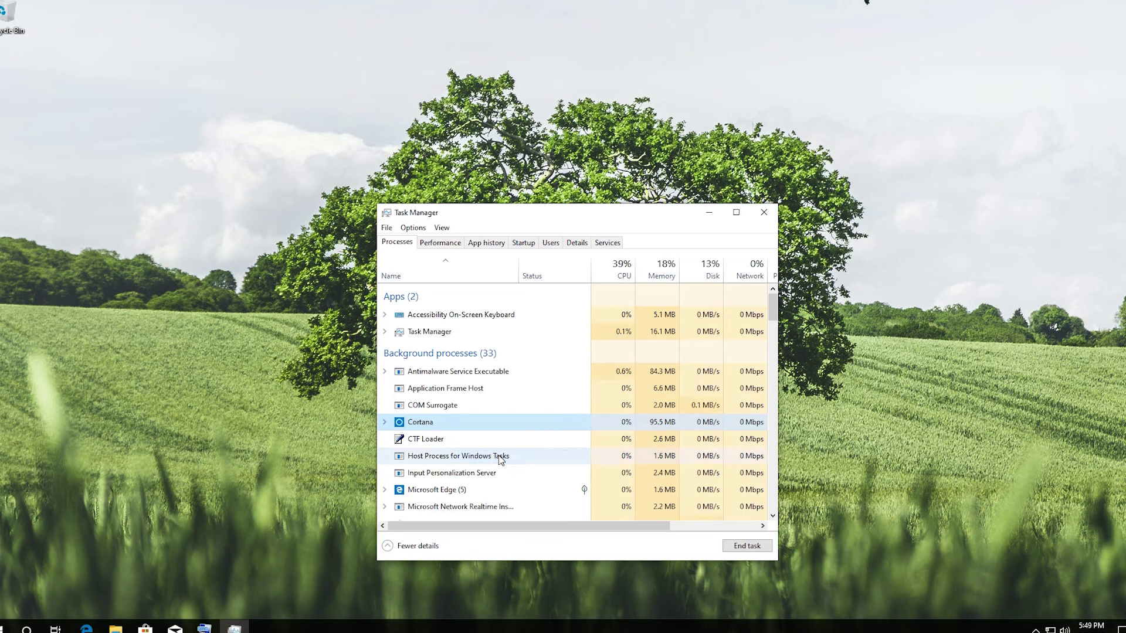
key(super)
text(note)
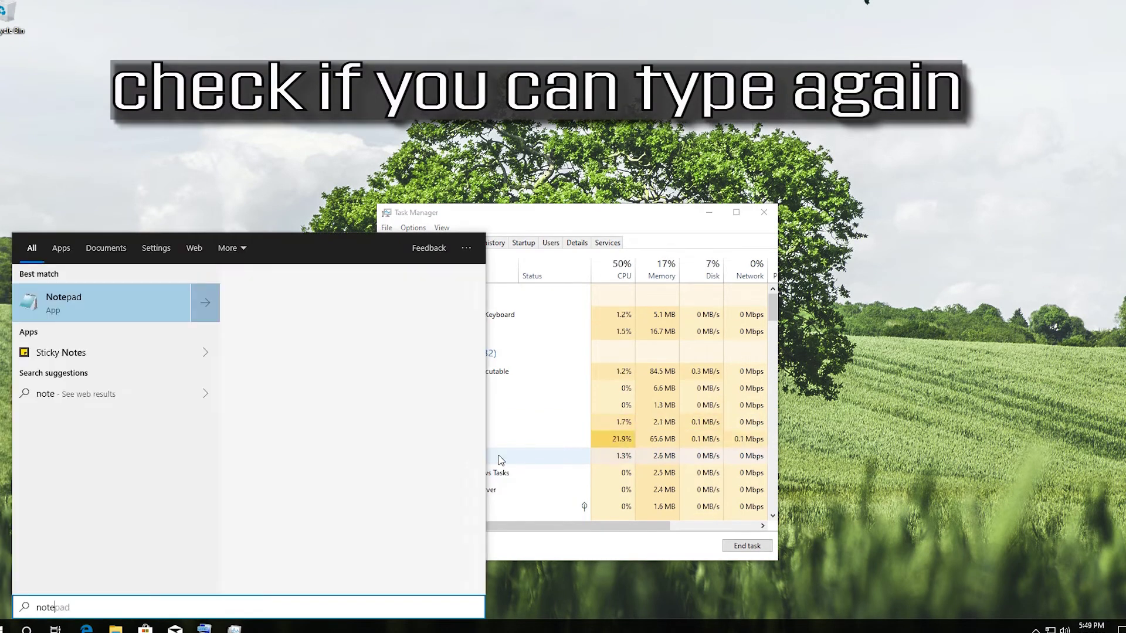
Step: Launch Notepad from the search results to test the keyboard
key(Return)
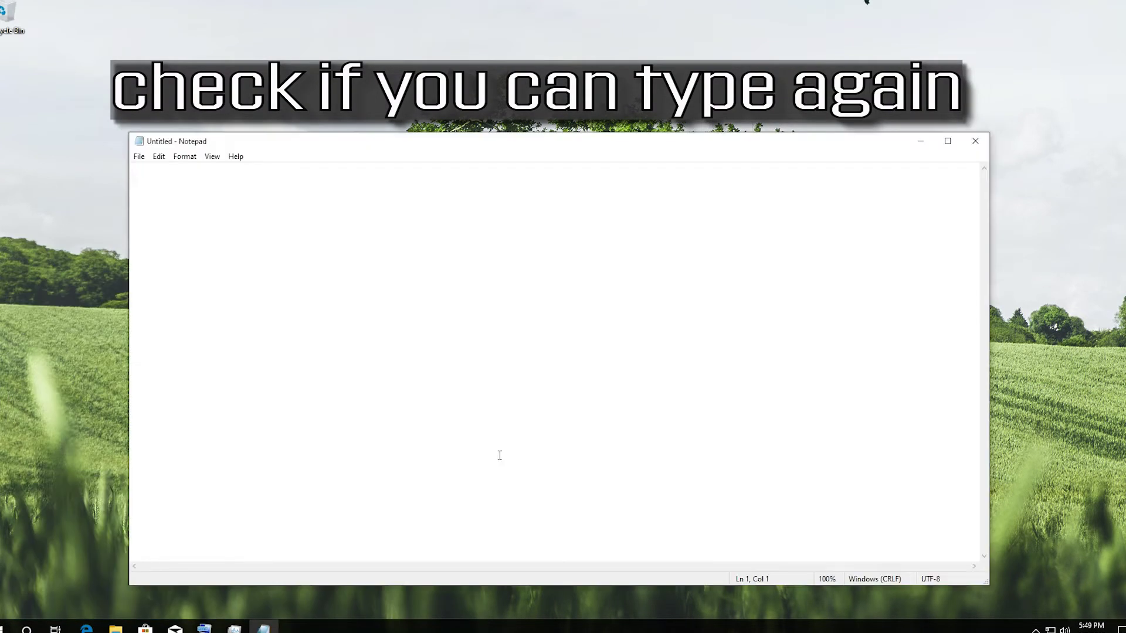
text(dadaaadd)
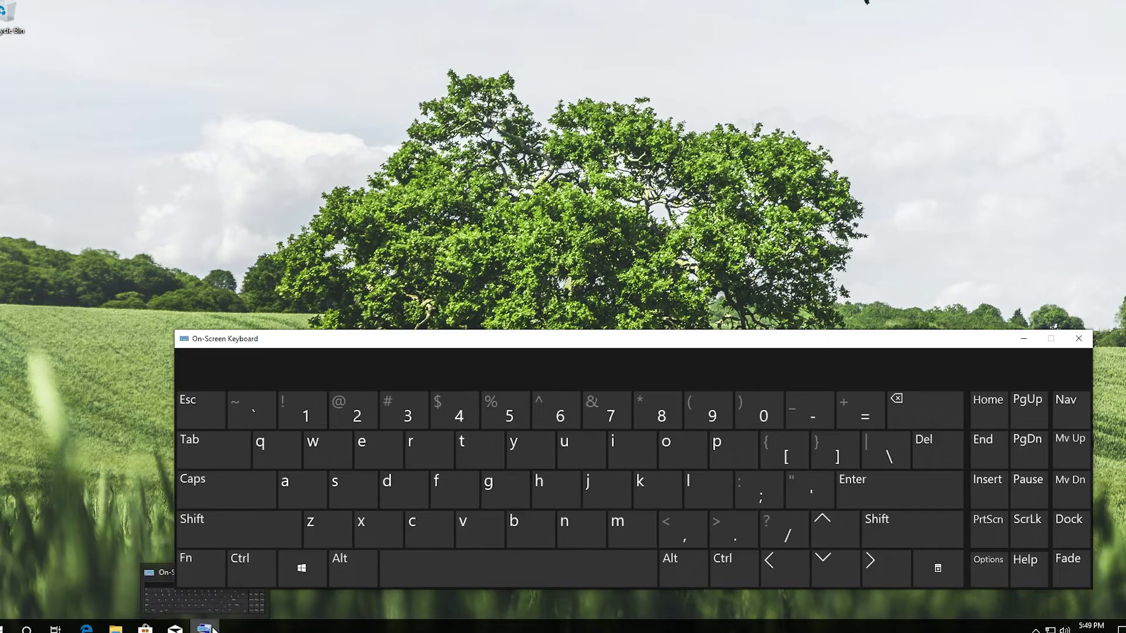
Step: Search Start for 'run' with the On-Screen Keyboard and open the Run dialog
click(301, 569)
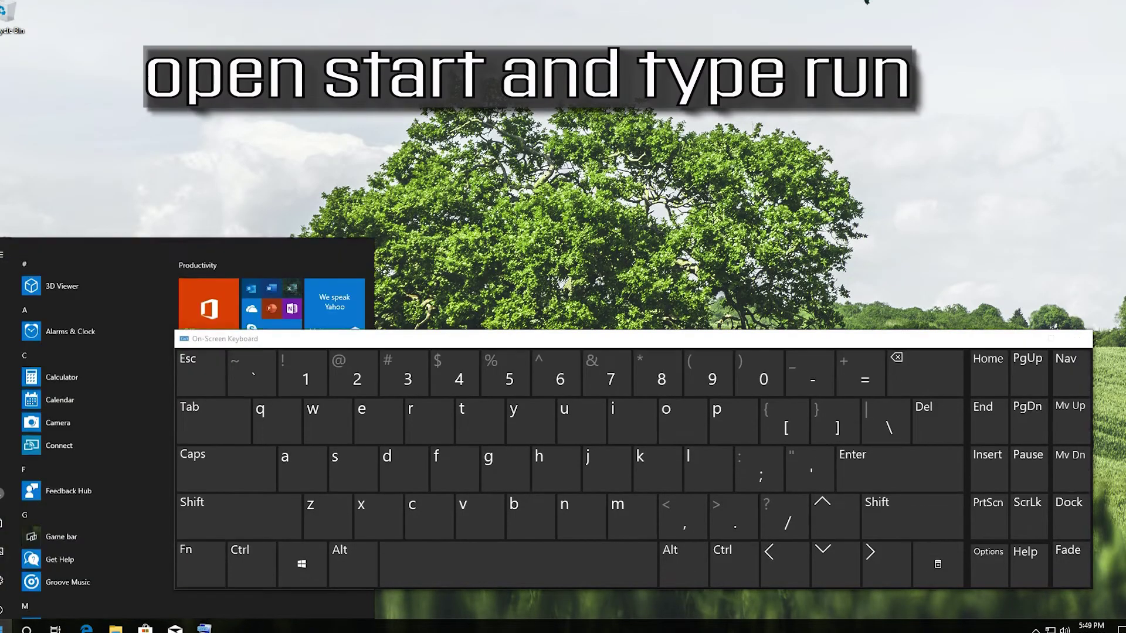
click(429, 424)
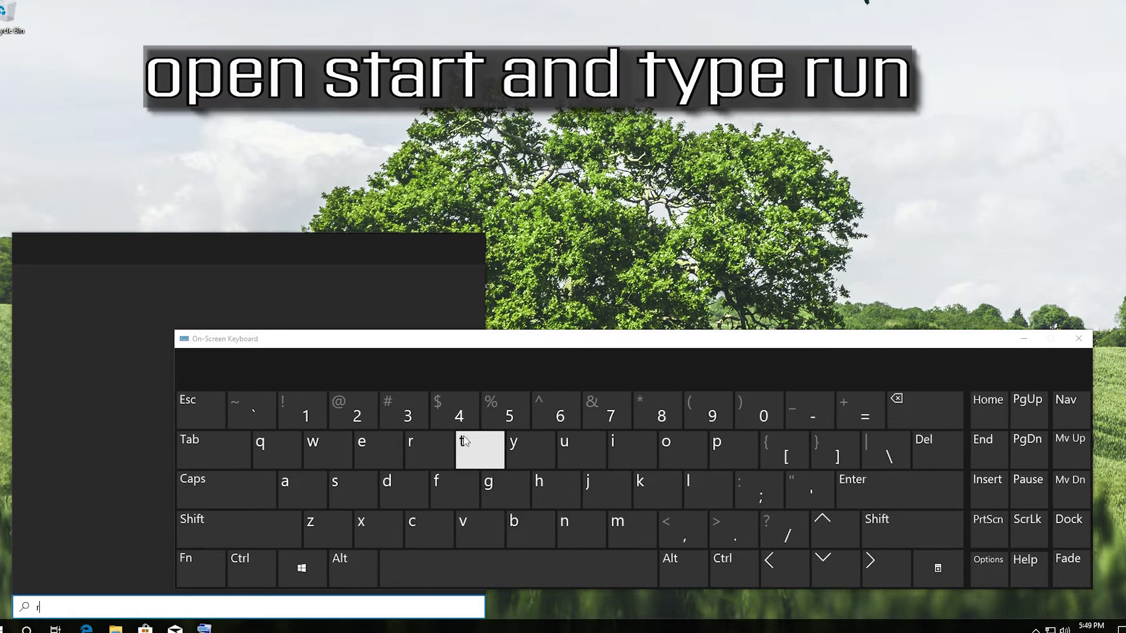
click(566, 448)
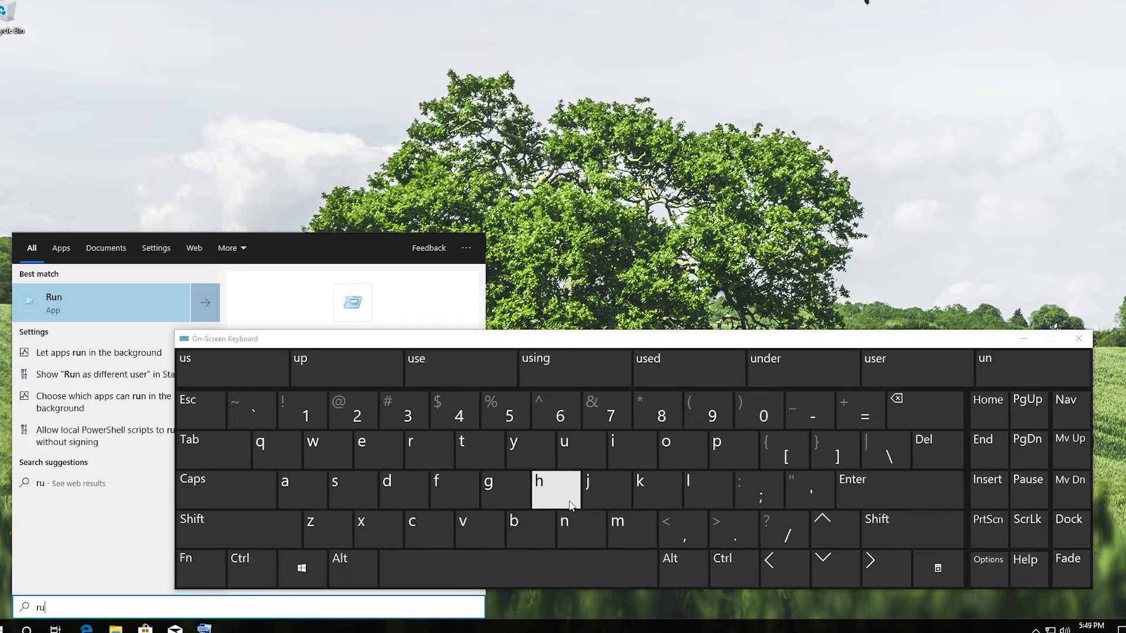
click(570, 525)
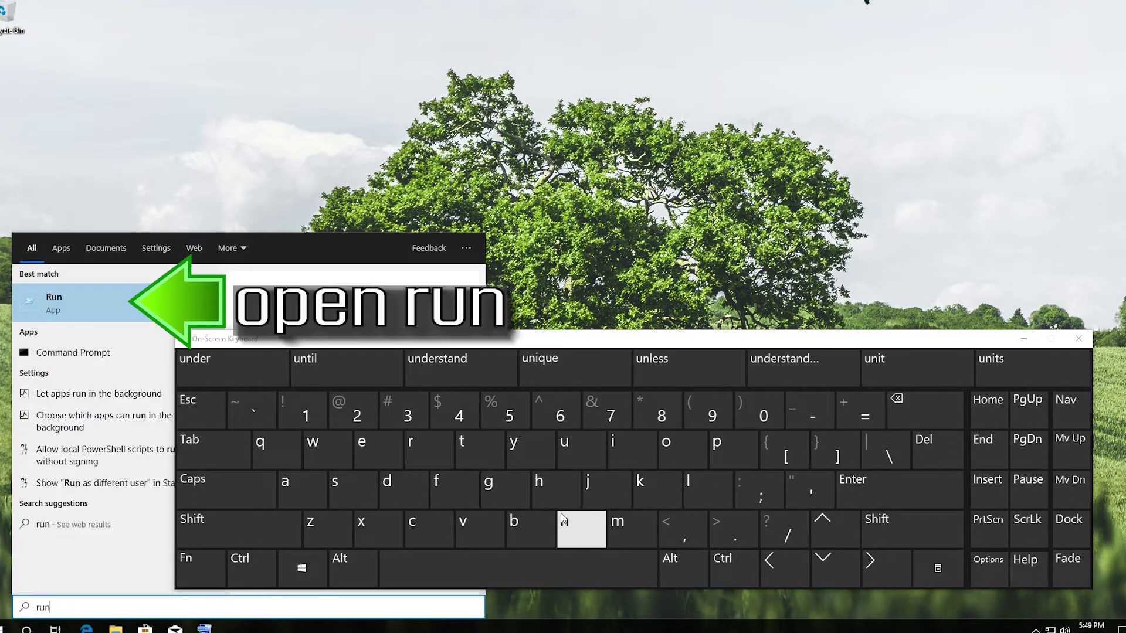
click(111, 308)
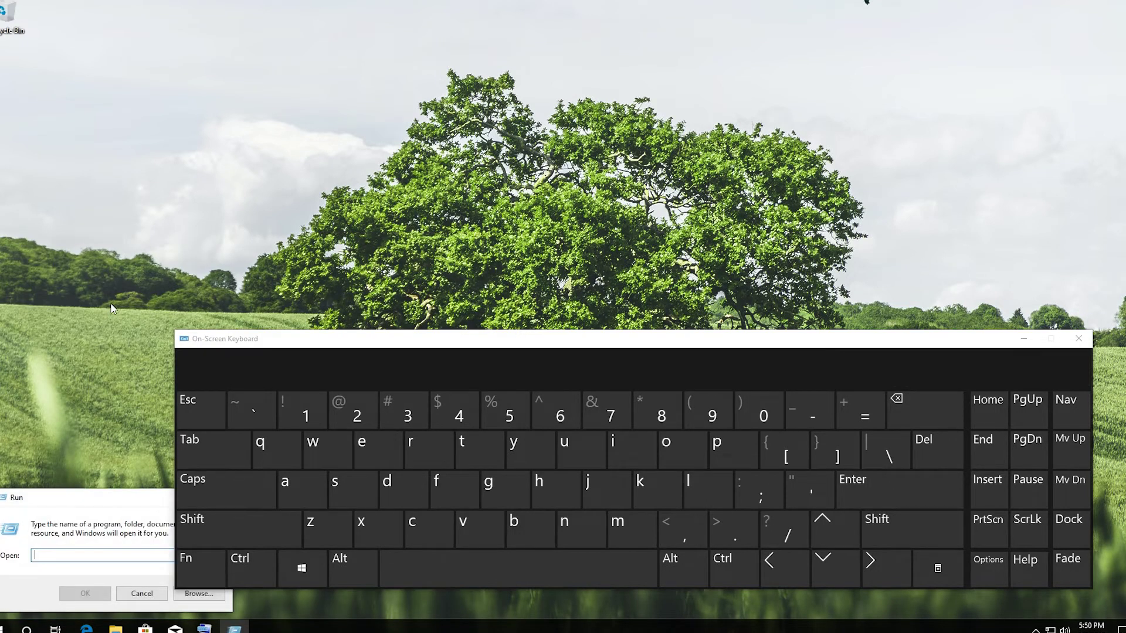
Step: Move the Run dialog up and enter '"c:\windows\' in its box
click(1025, 339)
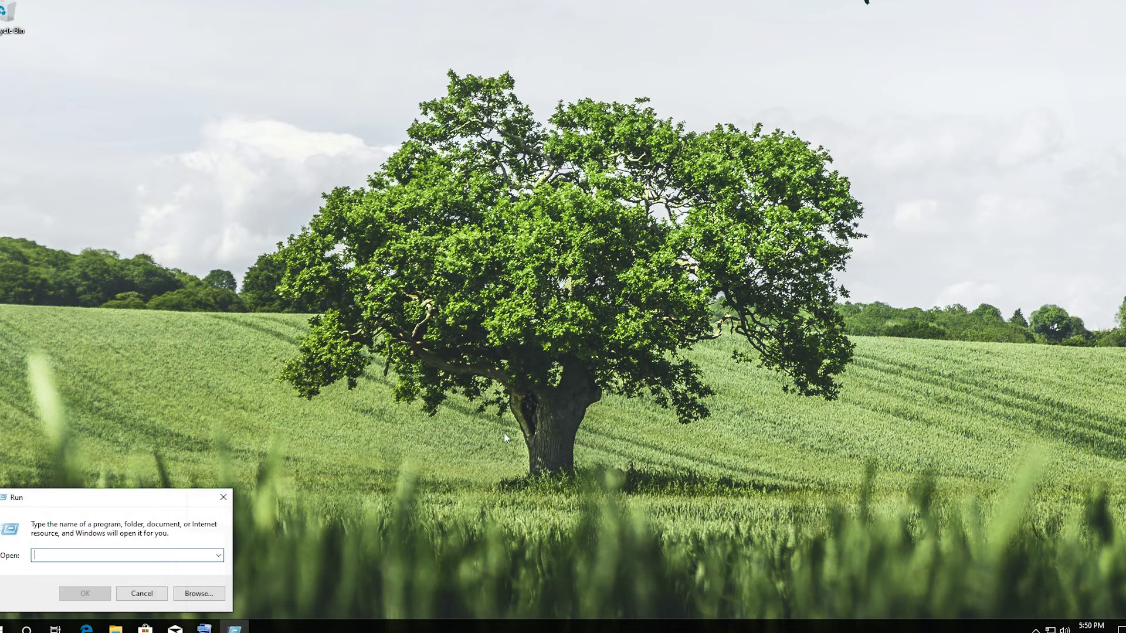
drag(95, 499, 495, 100)
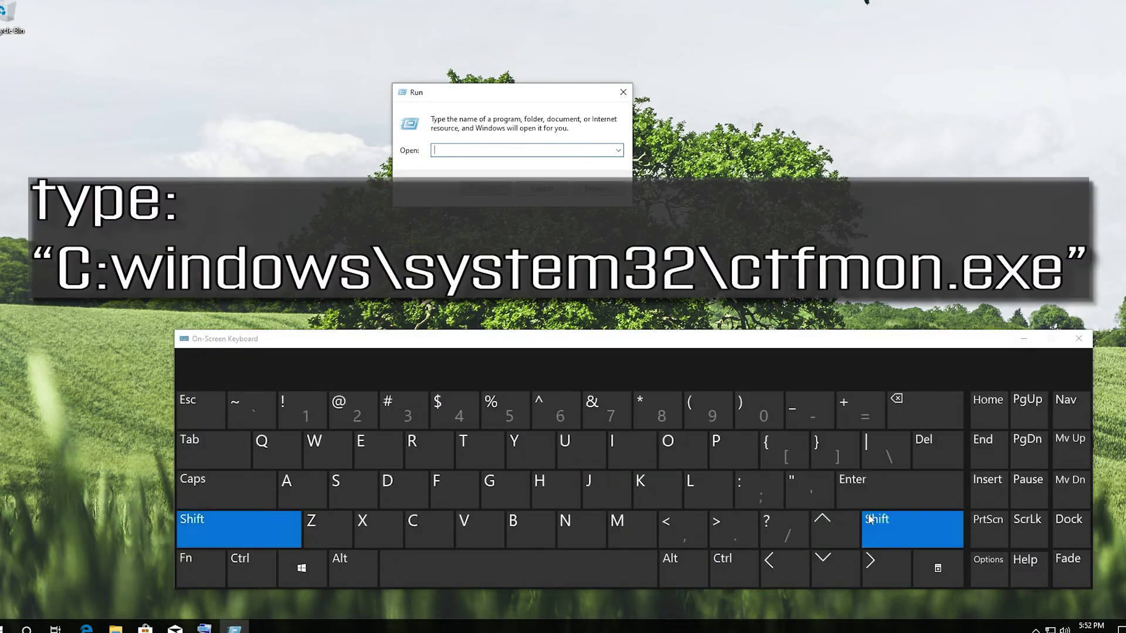
click(826, 493)
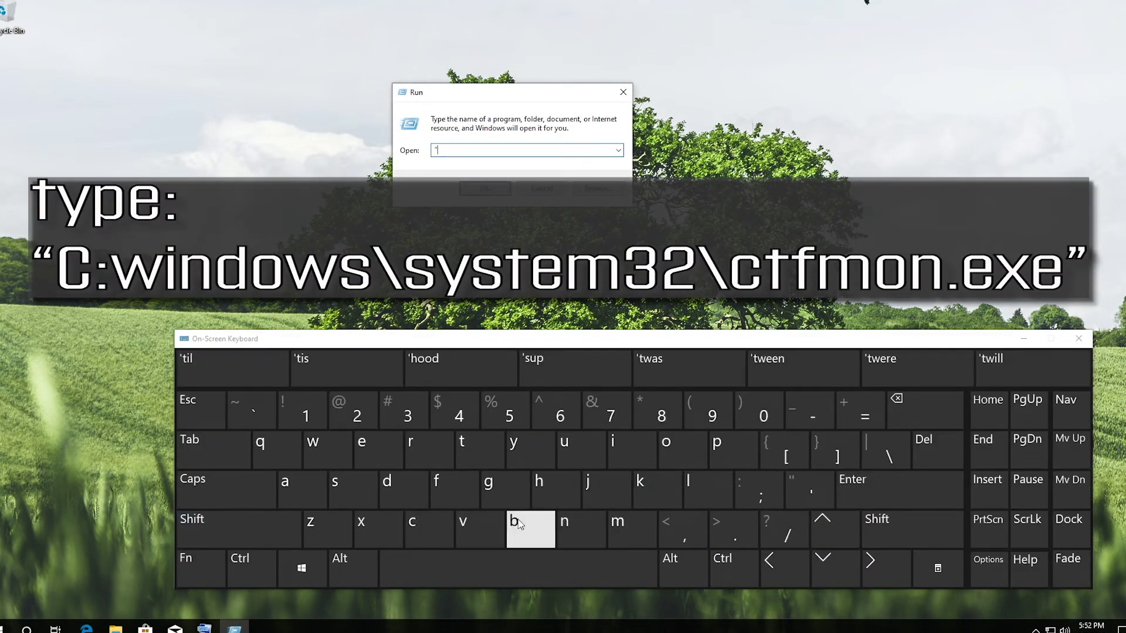
text("c)
click(437, 528)
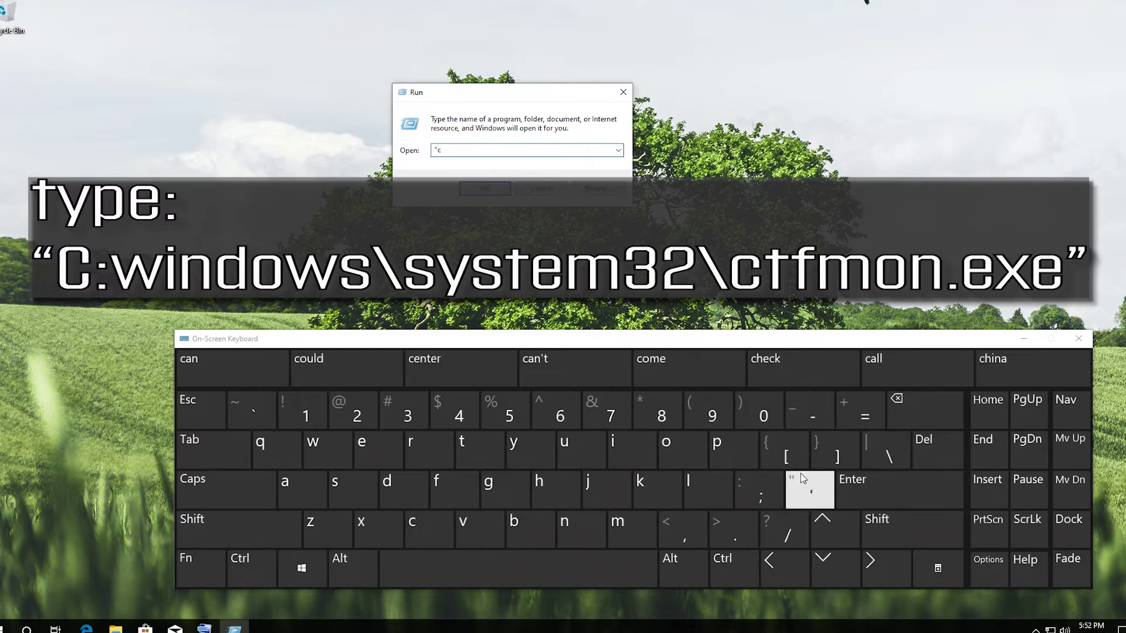
click(897, 530)
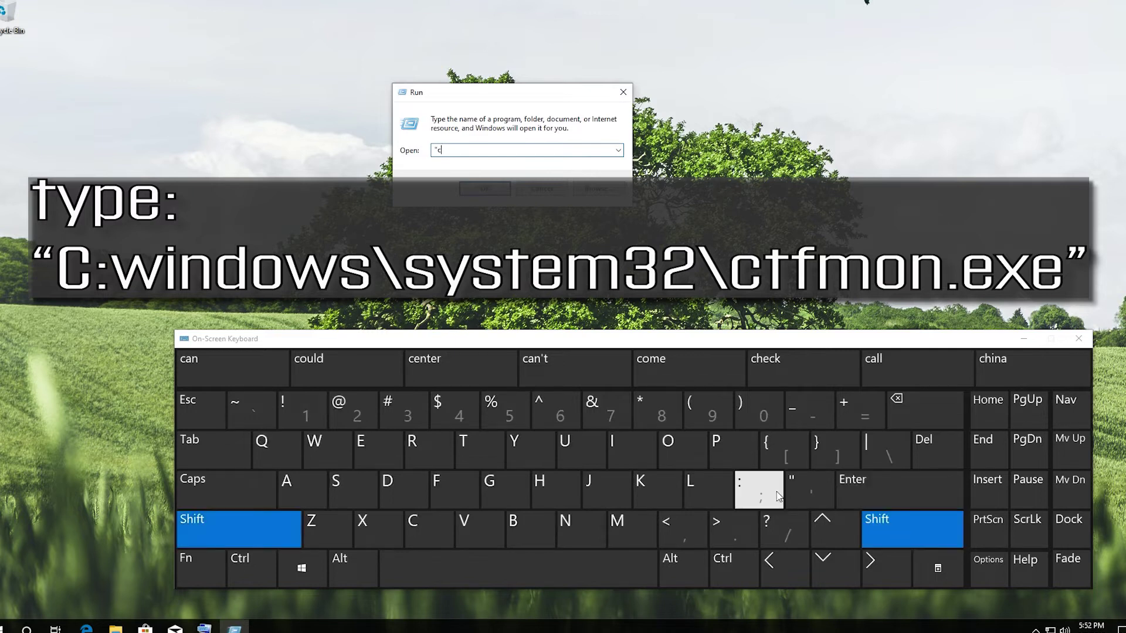
click(759, 489)
text(:\)
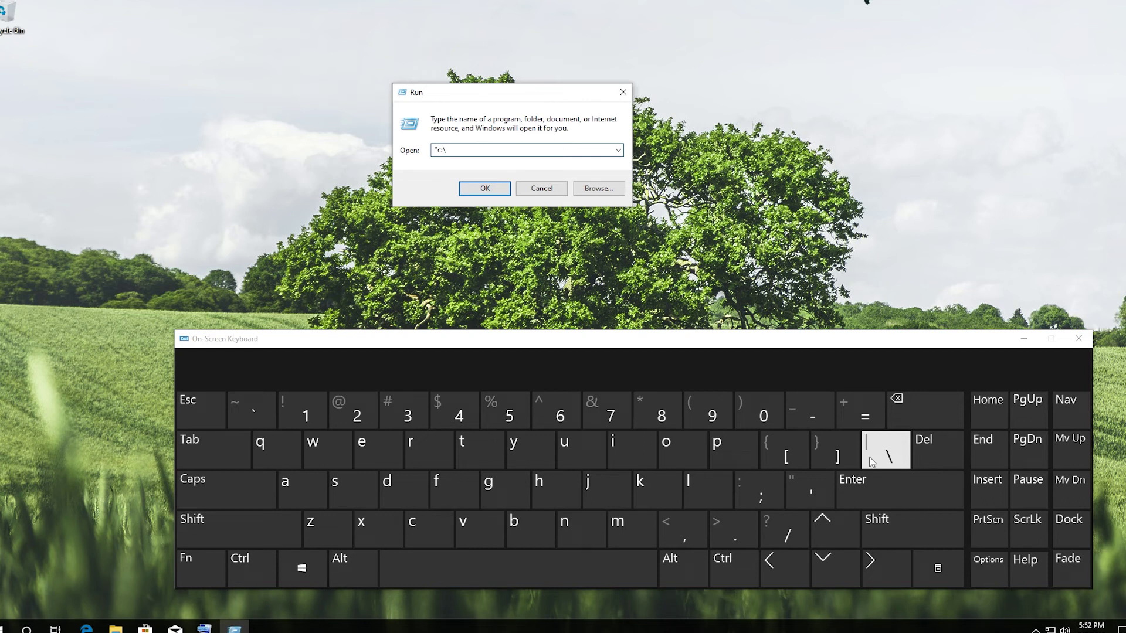
click(348, 441)
text(w)
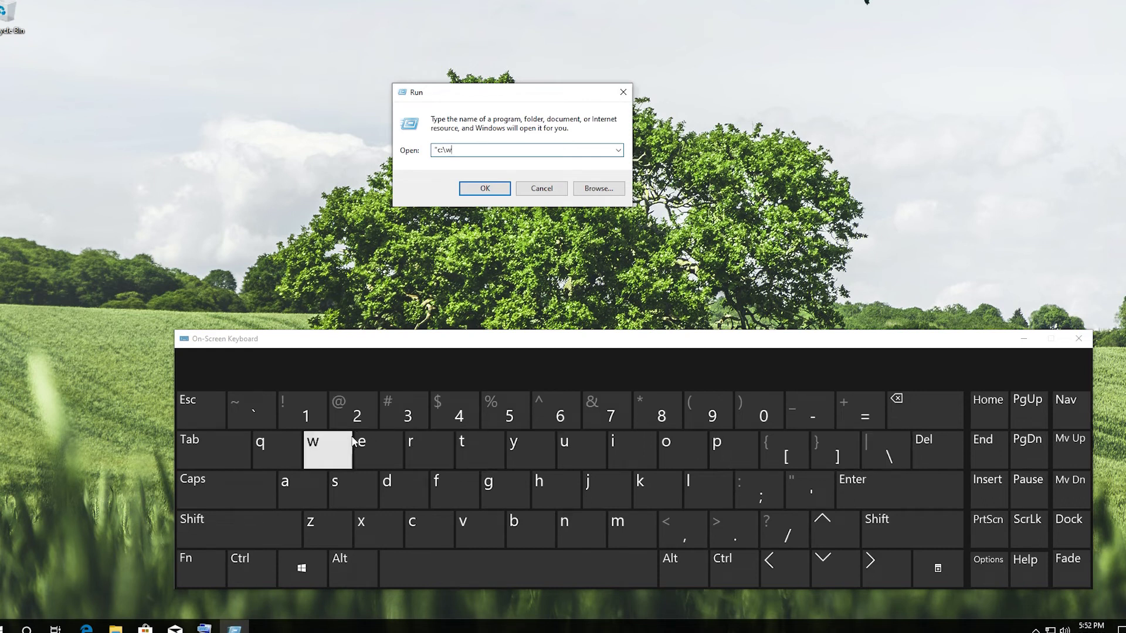
click(647, 445)
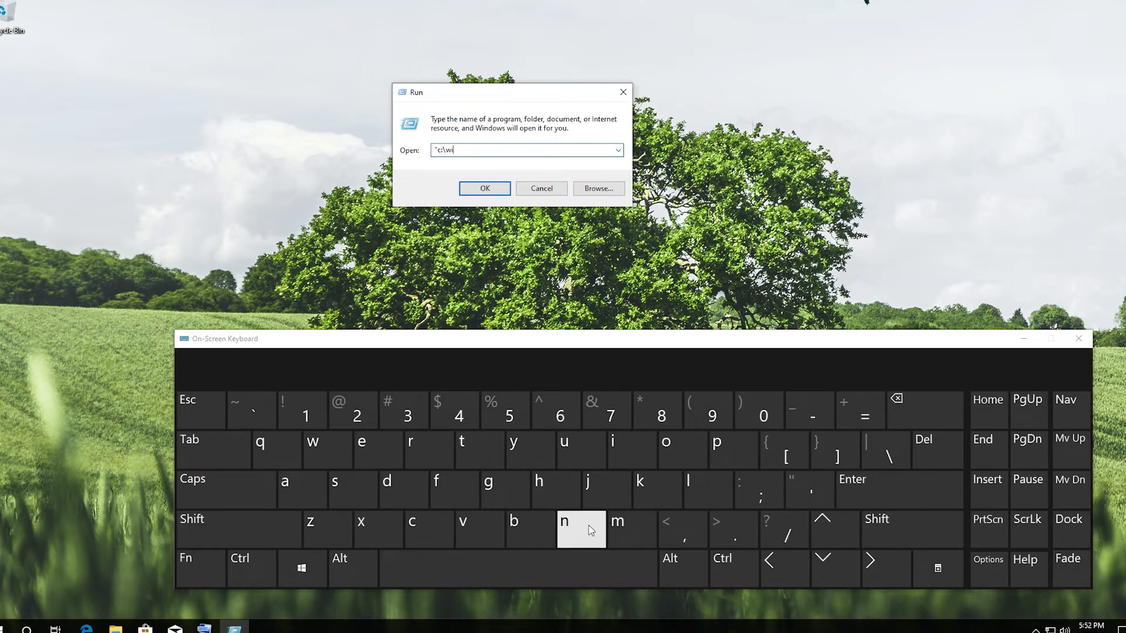
click(590, 529)
click(417, 489)
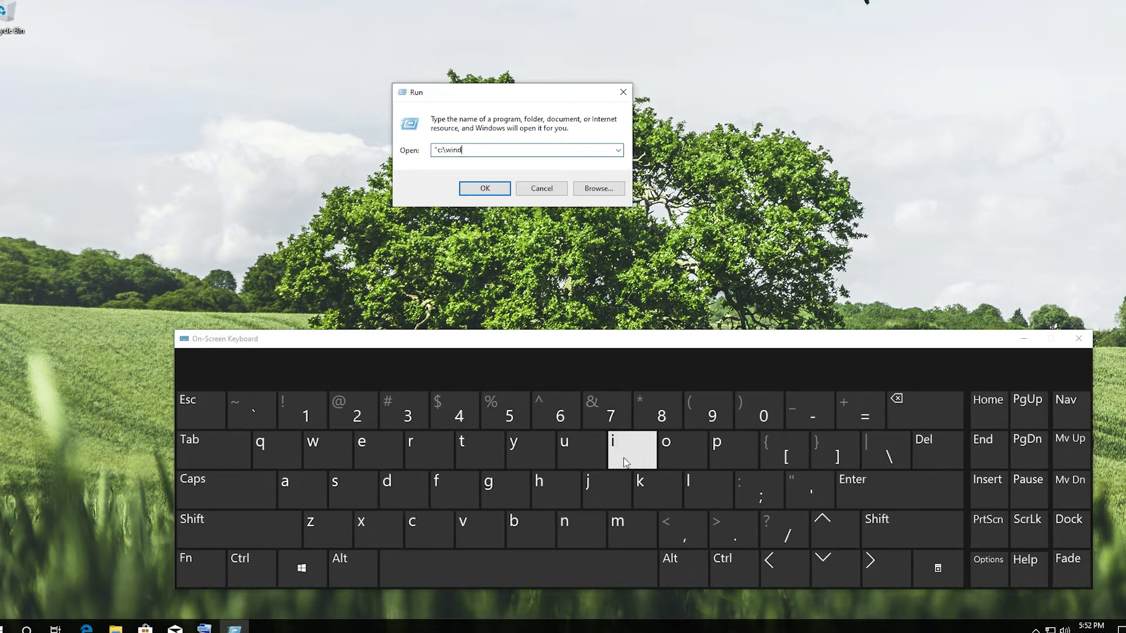
click(661, 456)
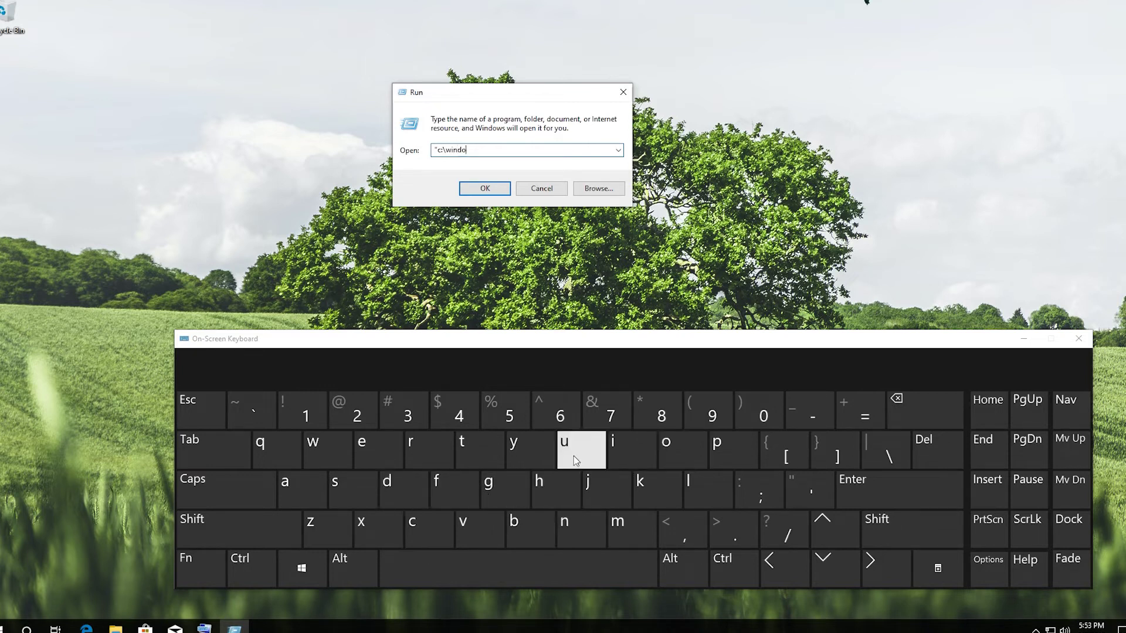
click(314, 461)
click(337, 486)
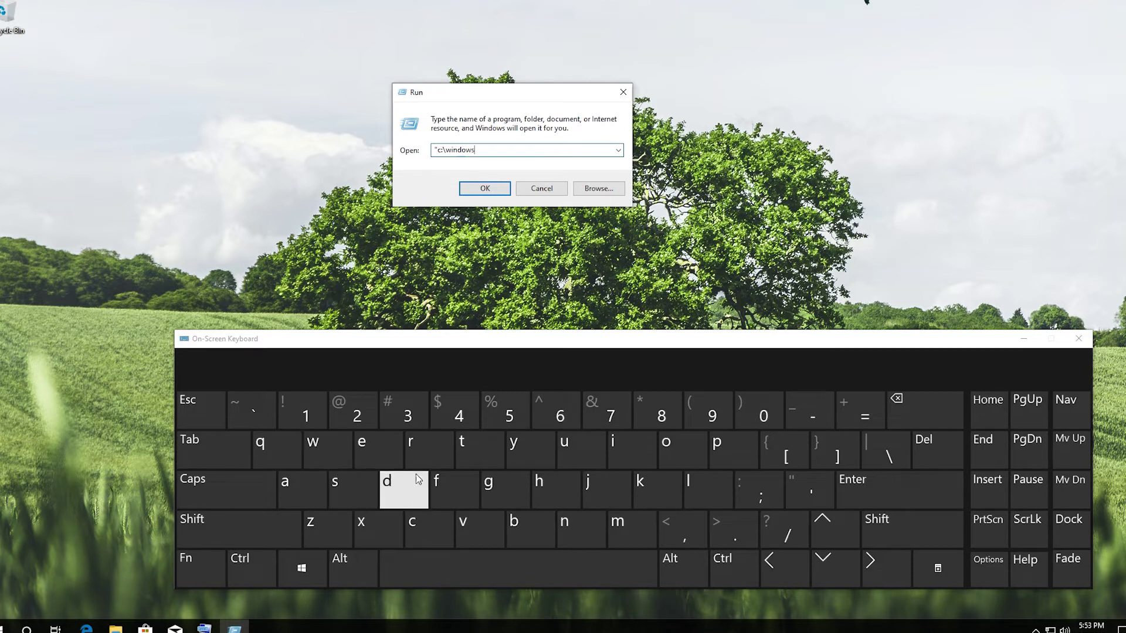
click(875, 449)
text(\s)
Step: Add the 'system32' folder name to the Run path
click(352, 492)
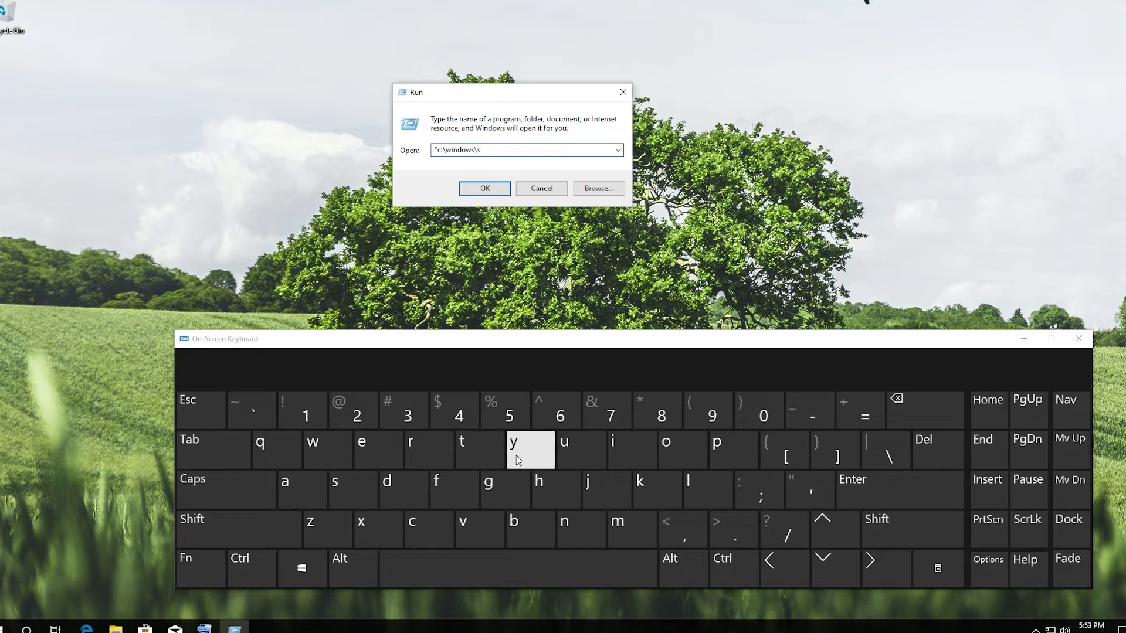
click(516, 455)
click(370, 486)
click(471, 455)
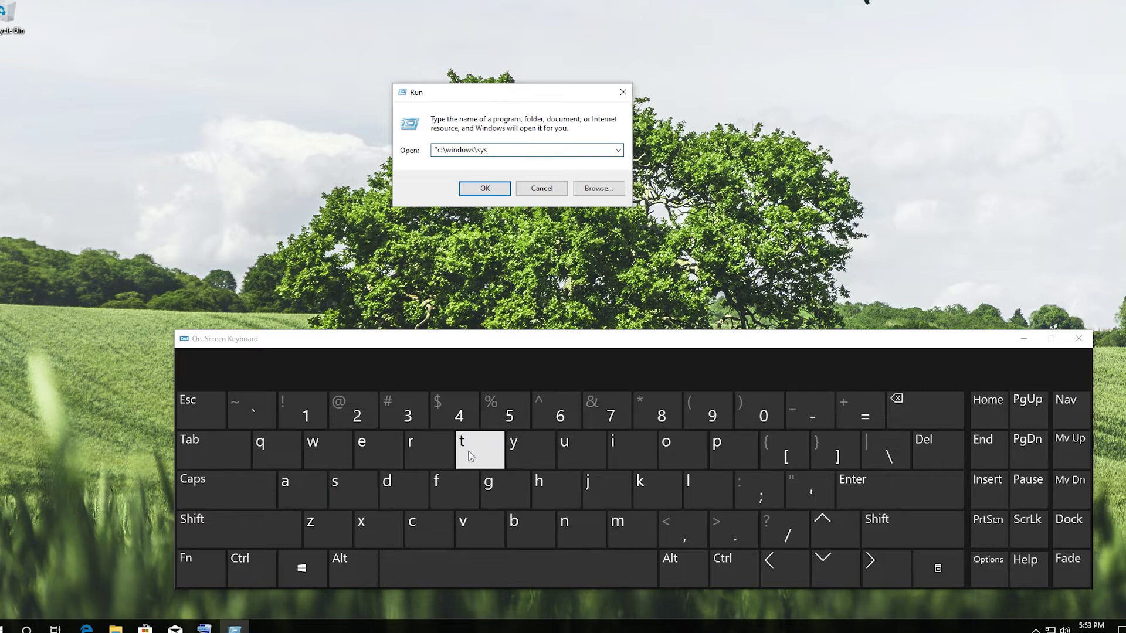
click(625, 524)
click(381, 425)
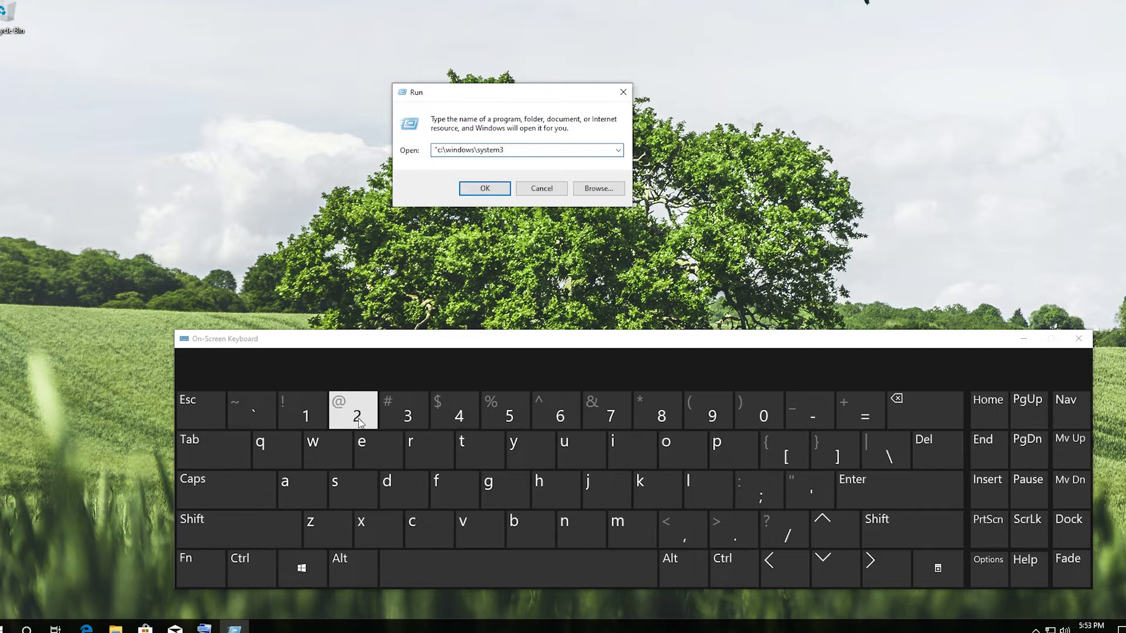
click(359, 422)
text(2\)
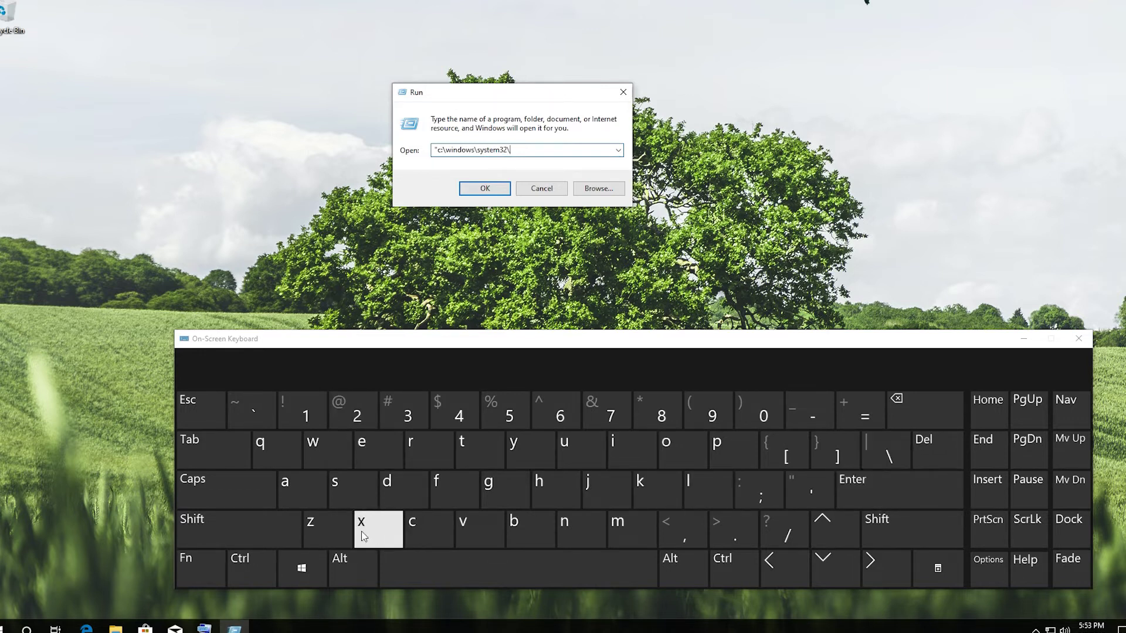
Step: Finish the path with 'ctfmon.exe' and the closing quotation mark
click(414, 532)
text(ct)
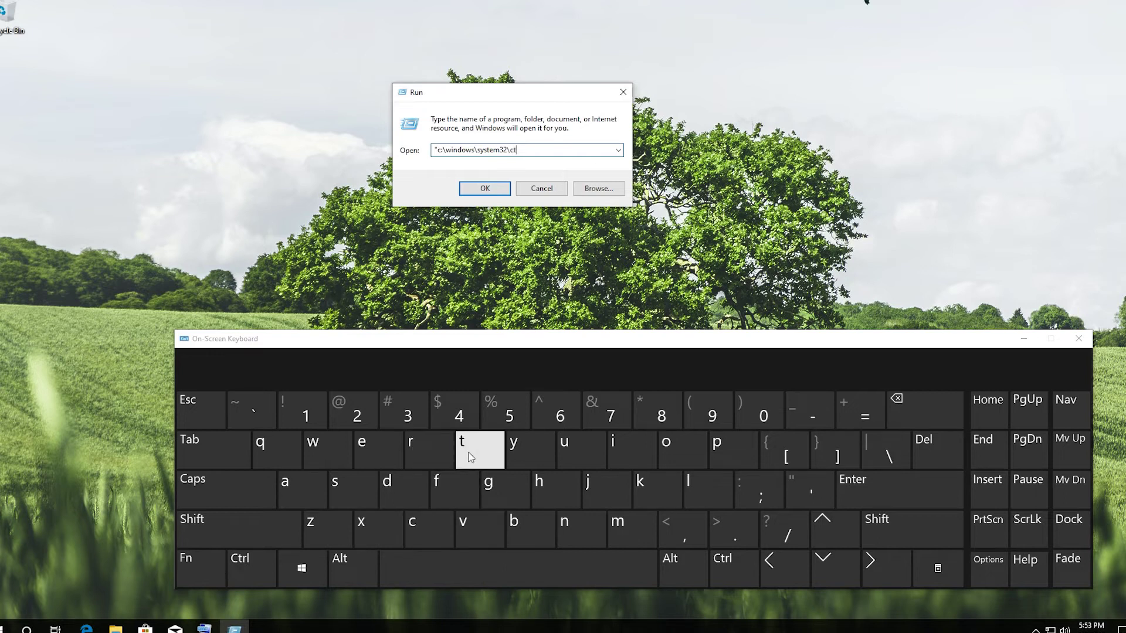
click(453, 479)
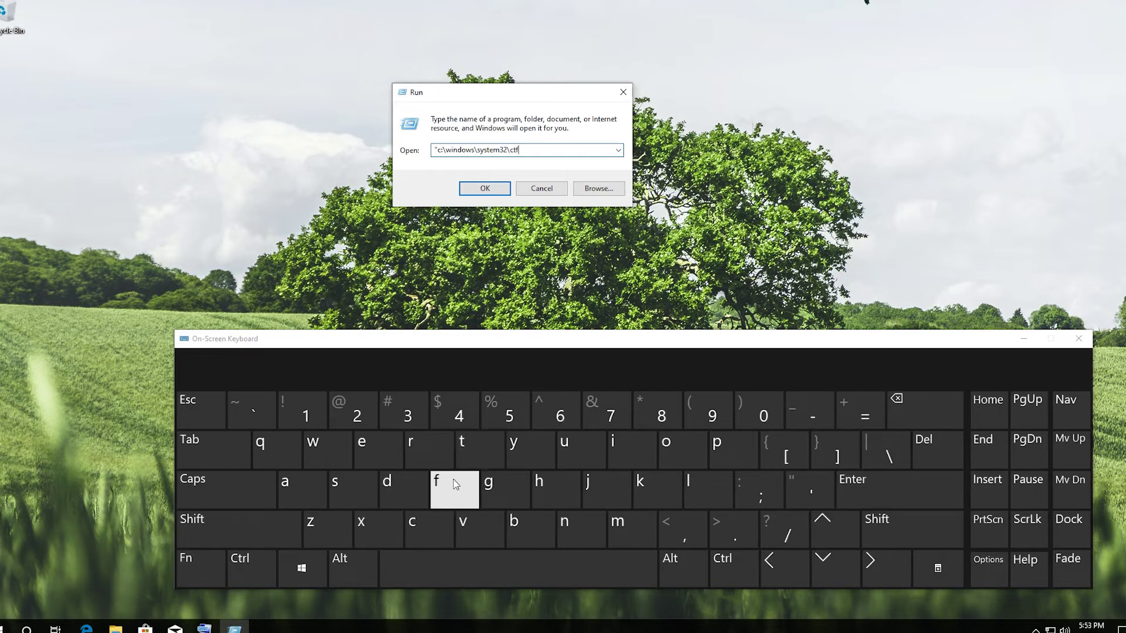
click(615, 529)
click(667, 455)
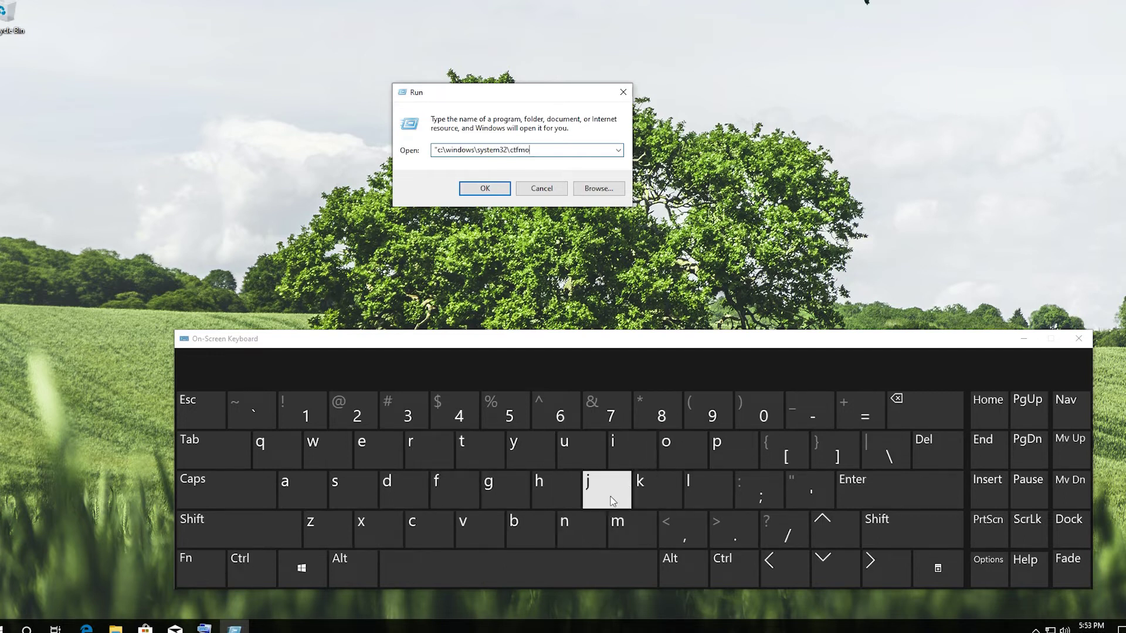
click(581, 522)
click(730, 530)
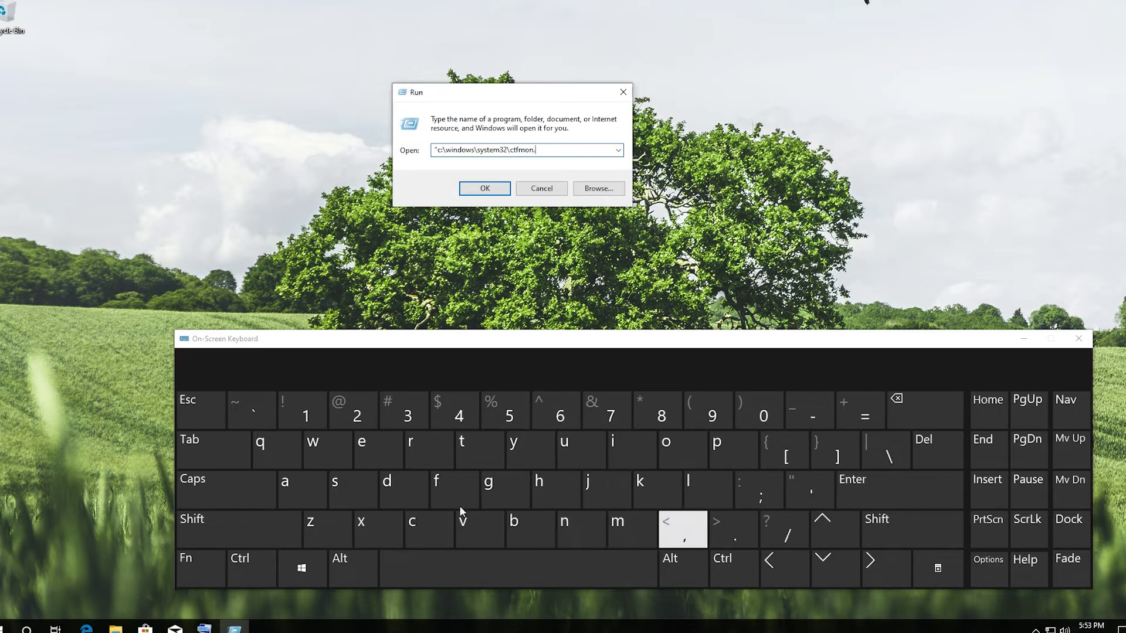
click(365, 444)
text(exe)
click(368, 525)
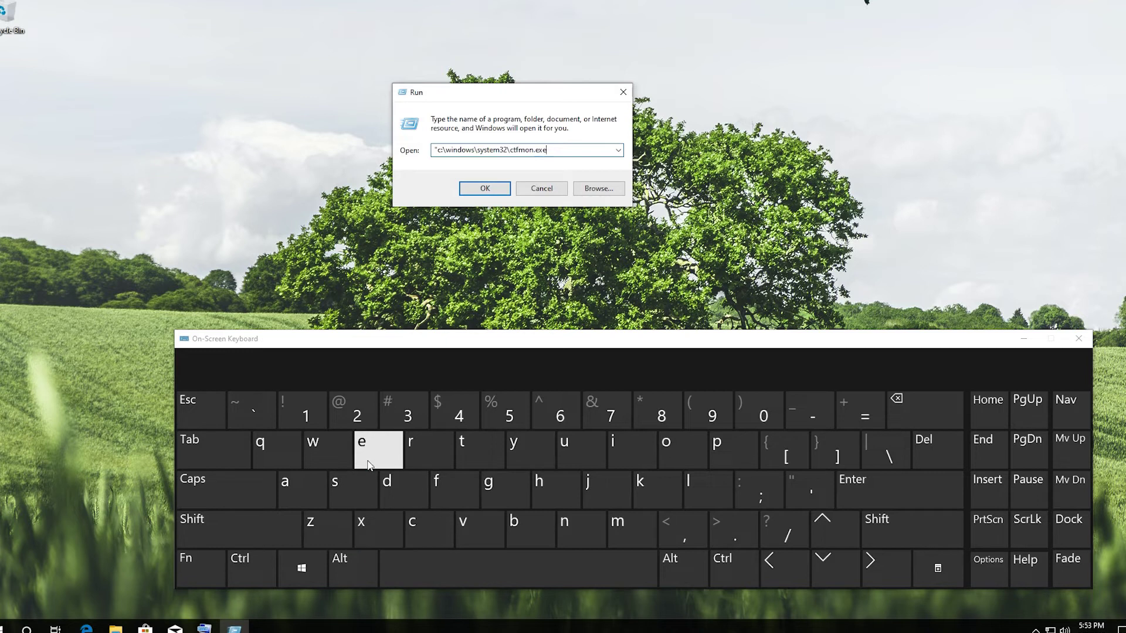
click(904, 519)
click(811, 494)
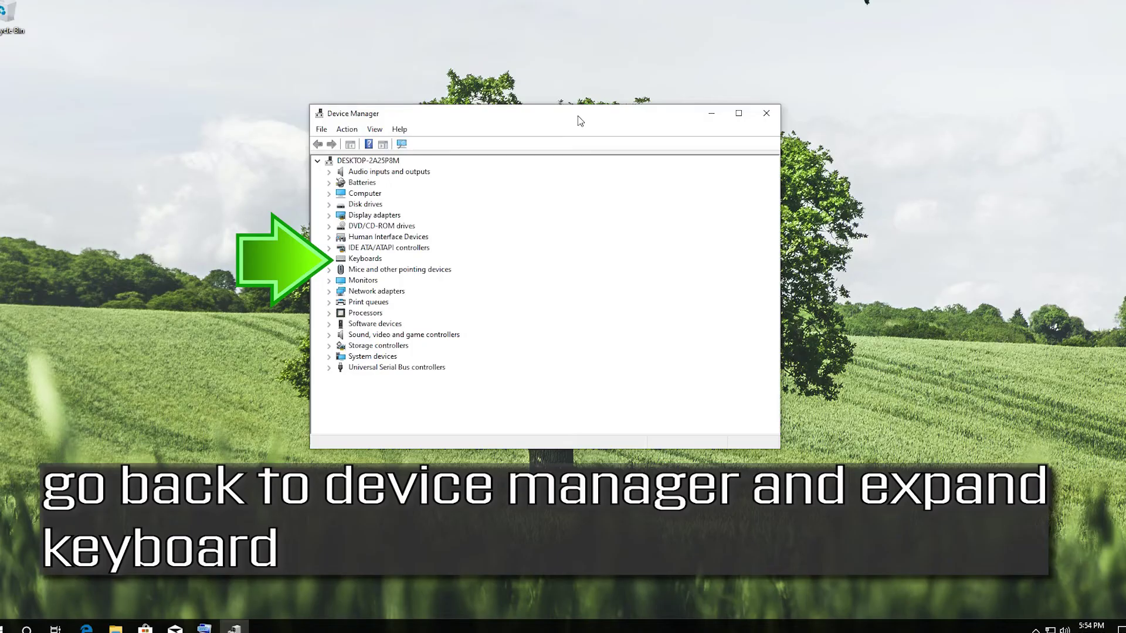
Step: Auto-search for a Standard PS/2 Keyboard driver update, then close the 'best driver installed' result
click(329, 260)
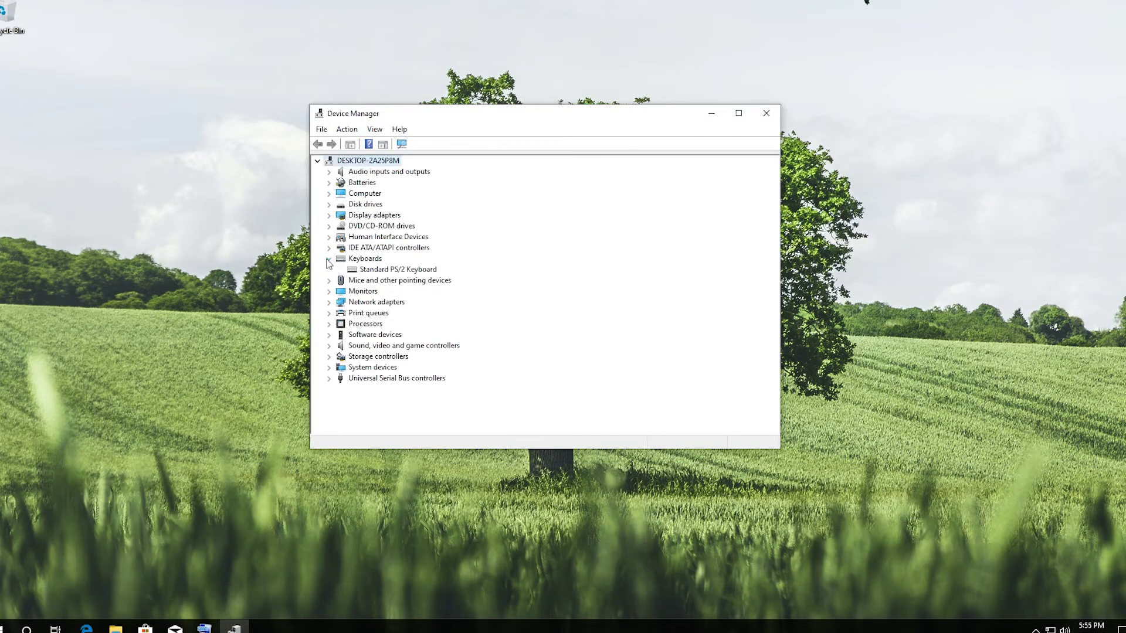
click(354, 270)
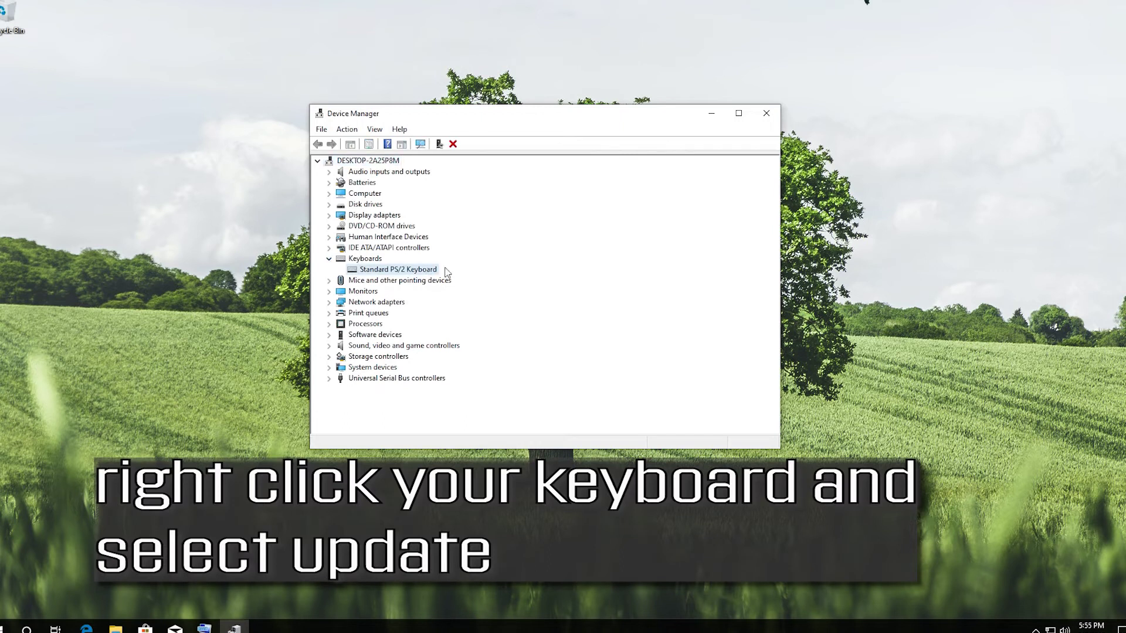
right_click(417, 274)
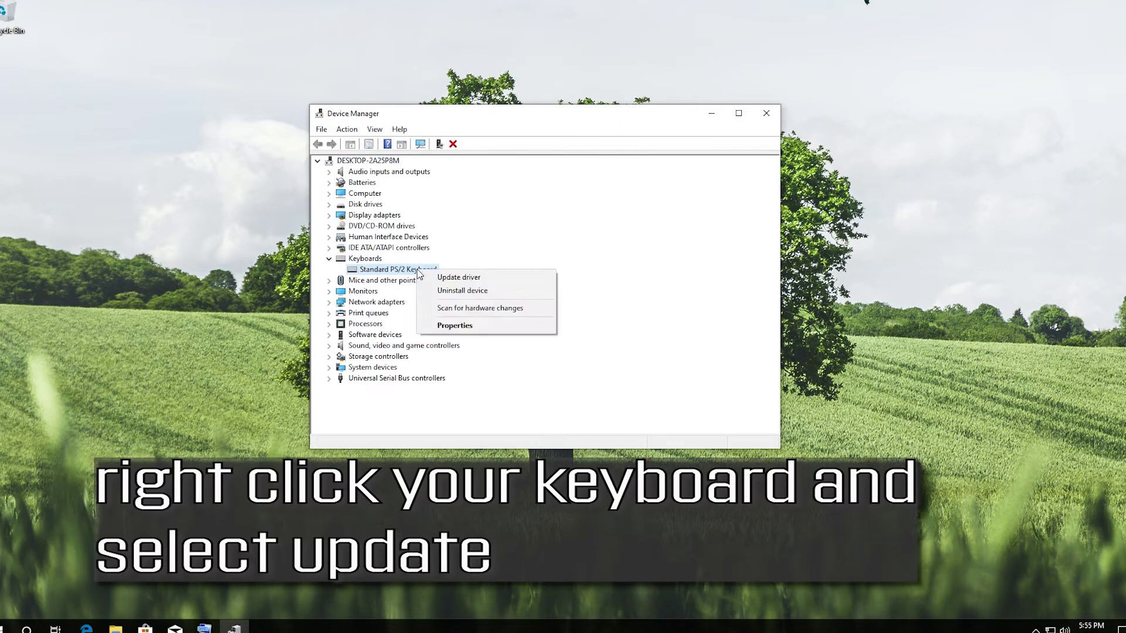
click(490, 282)
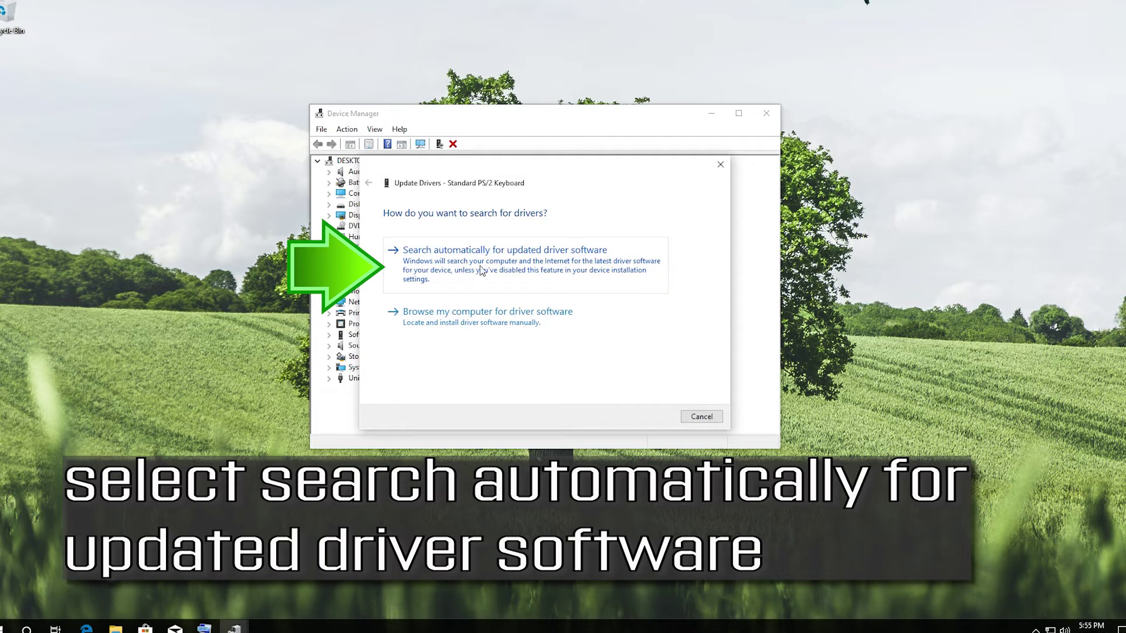
click(483, 270)
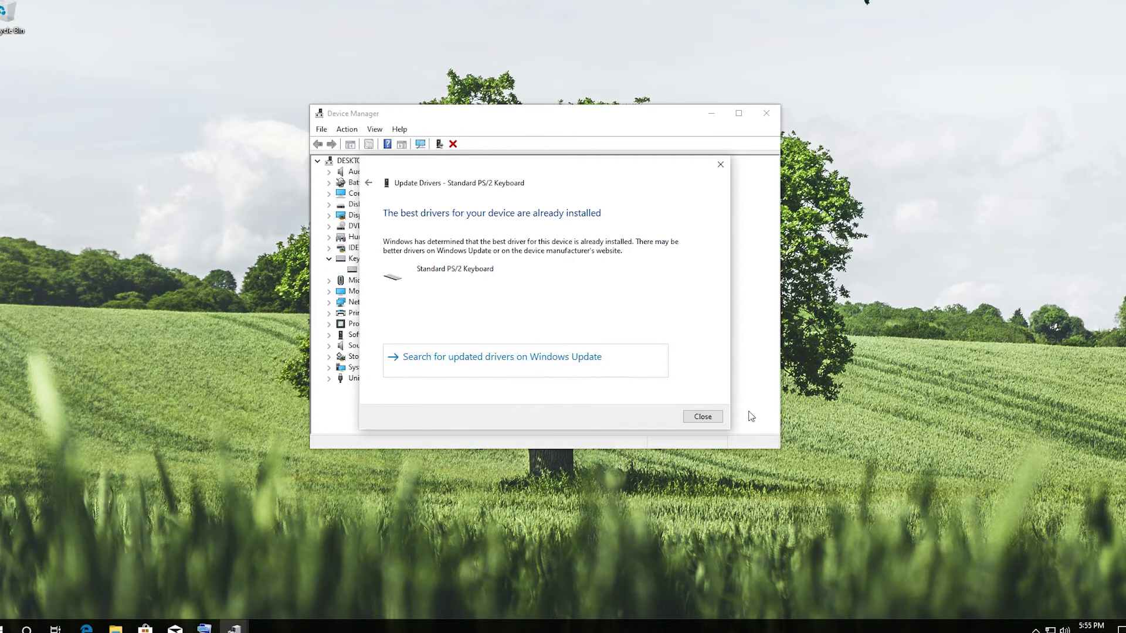
click(709, 416)
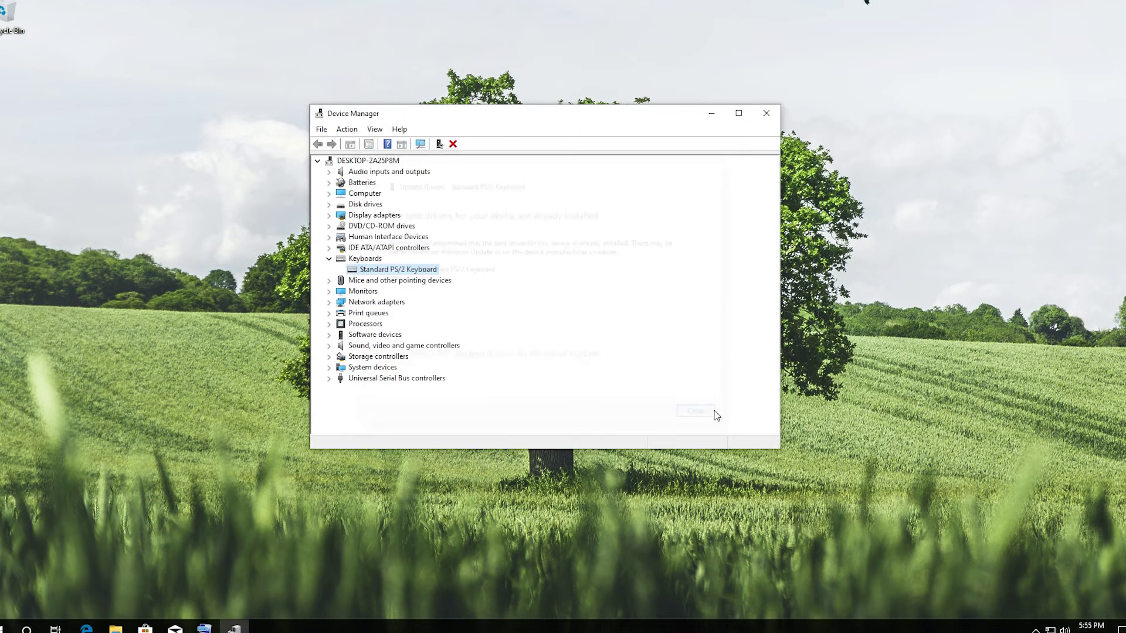
Step: Close Device Manager, restart the computer, and relaunch Windows Settings from Start after reboot
click(766, 112)
click(11, 625)
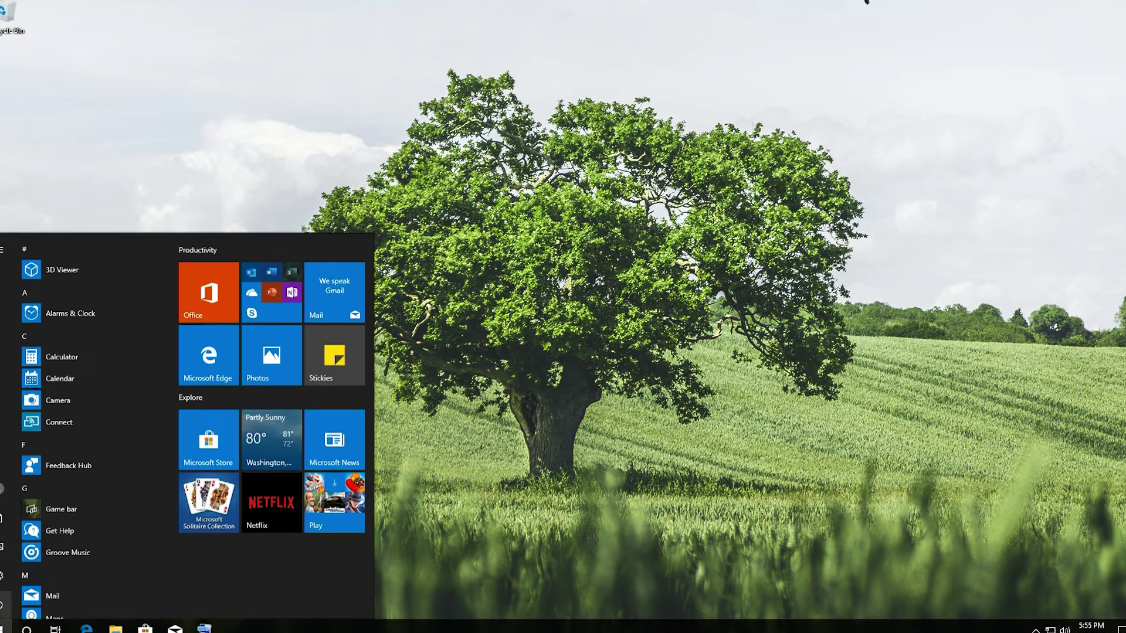
click(9, 605)
click(20, 574)
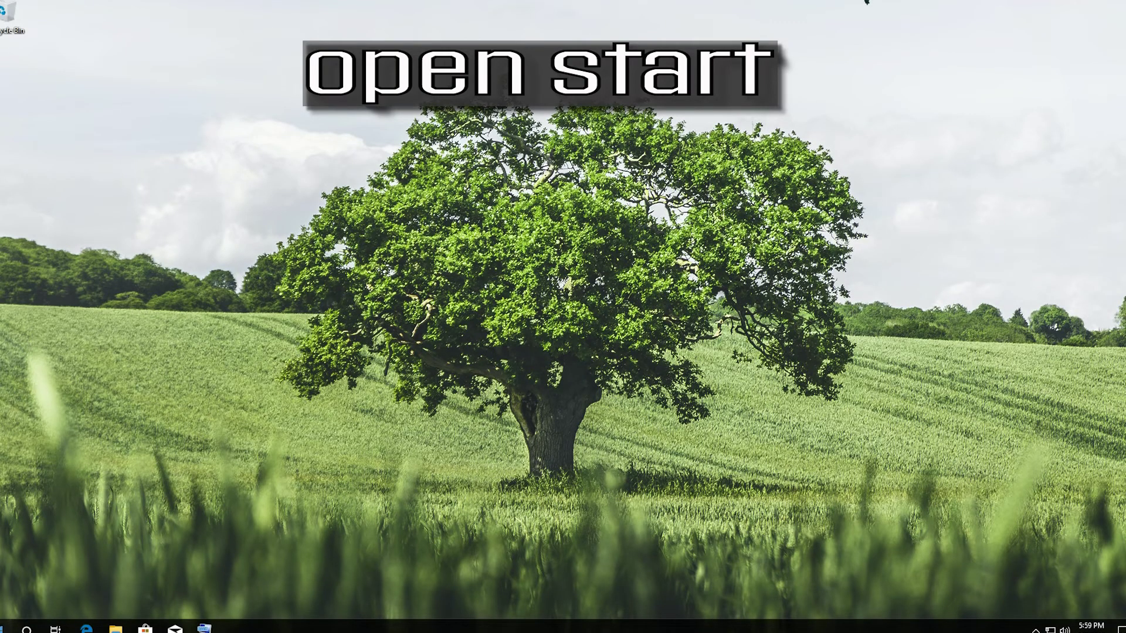
click(7, 627)
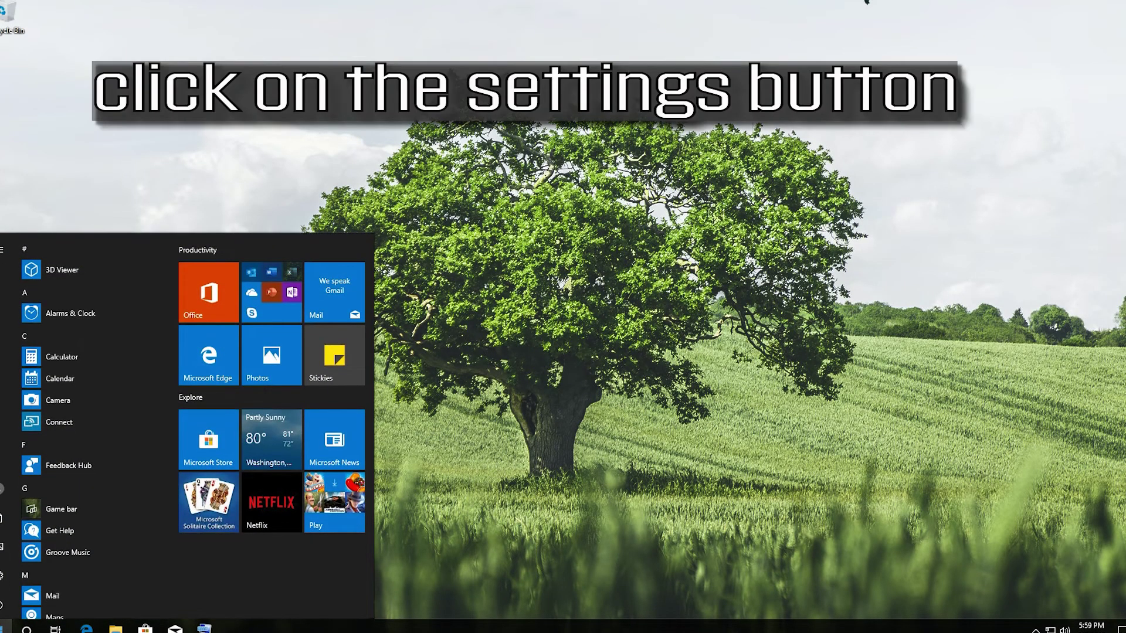
click(5, 574)
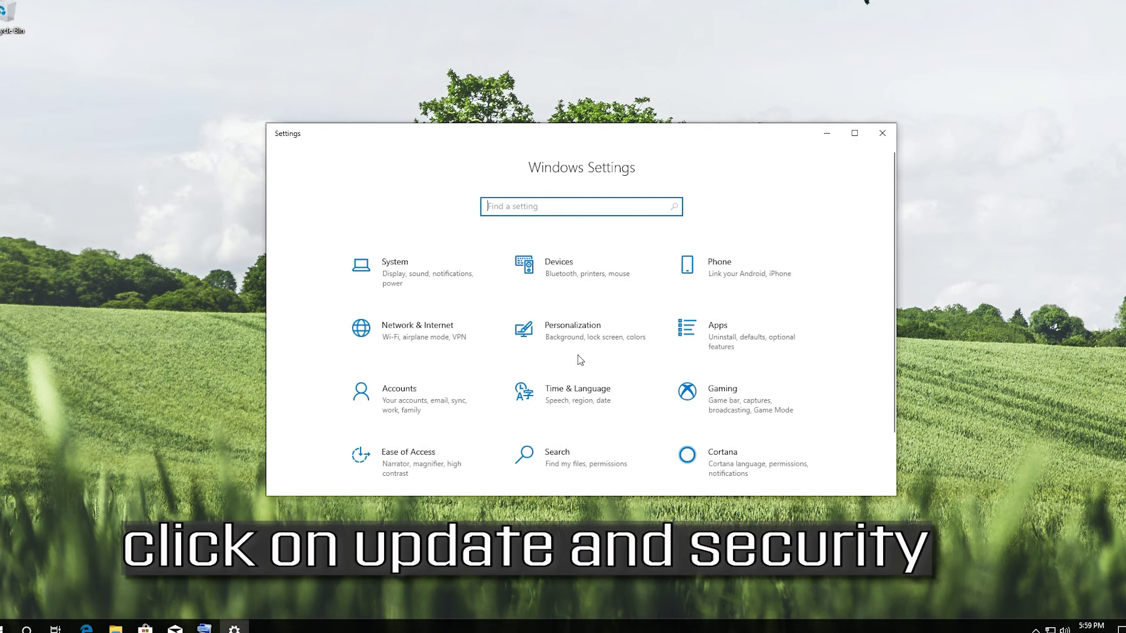
scroll(585, 354, down, 2)
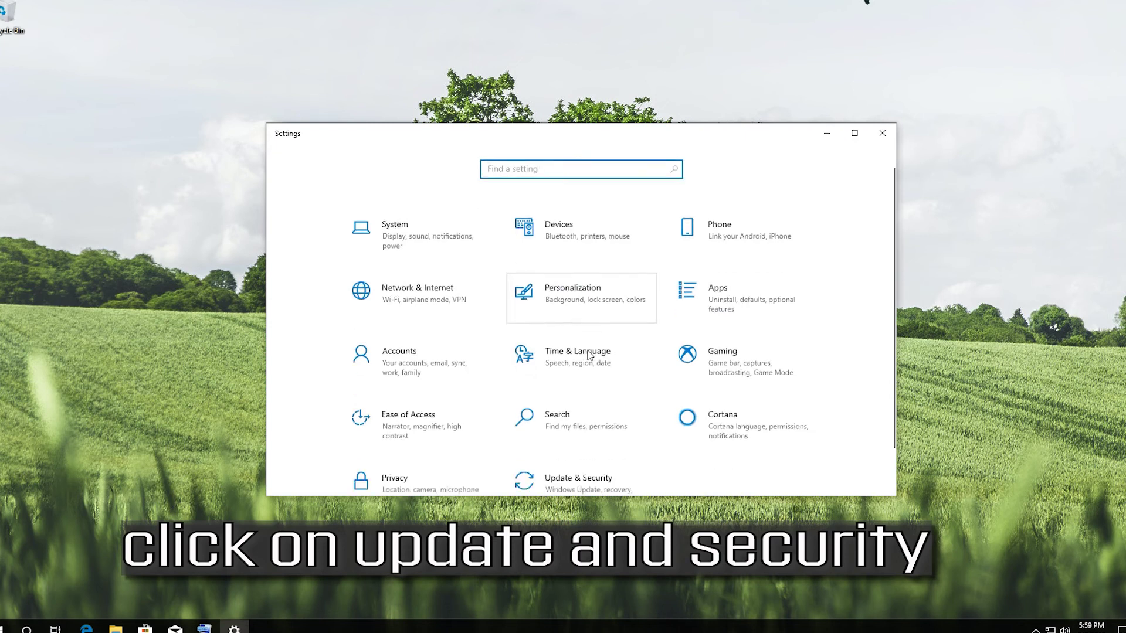
Step: Run the Keyboard troubleshooter from Update & Security > Troubleshoot
click(562, 463)
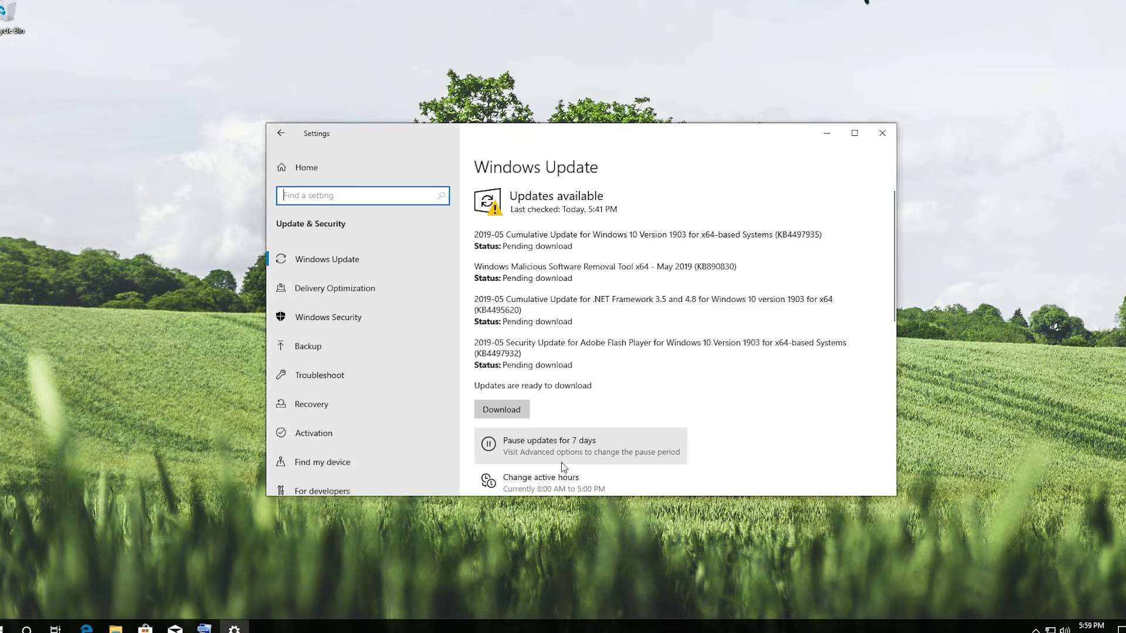
click(358, 376)
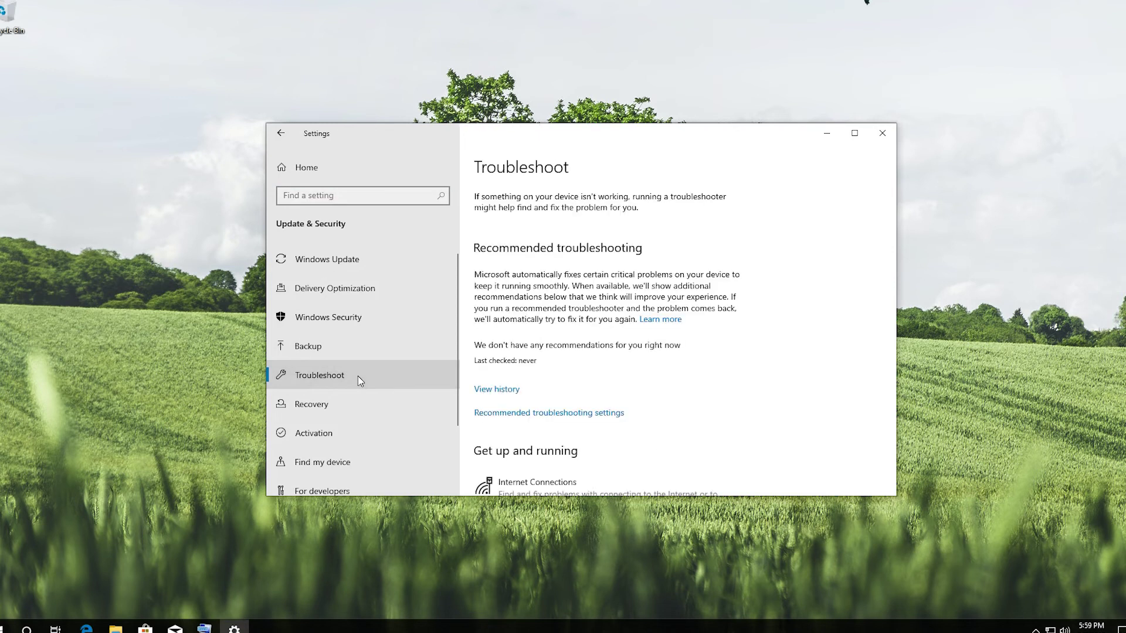
scroll(576, 390, down, 3)
scroll(576, 390, down, 3)
scroll(576, 389, down, 2)
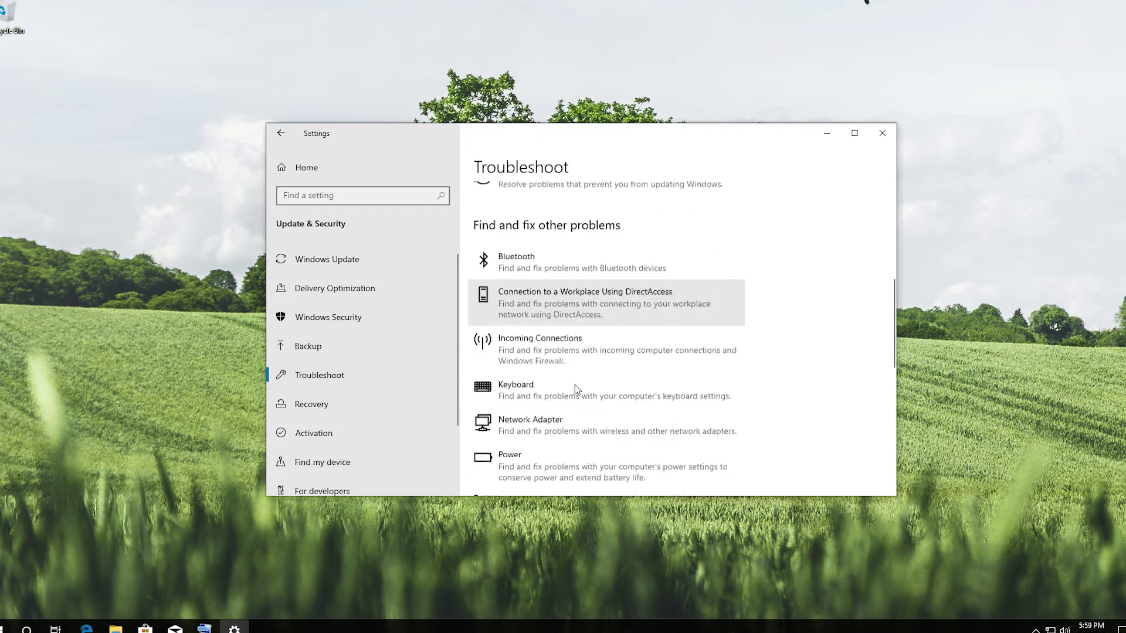
scroll(576, 391, down, 2)
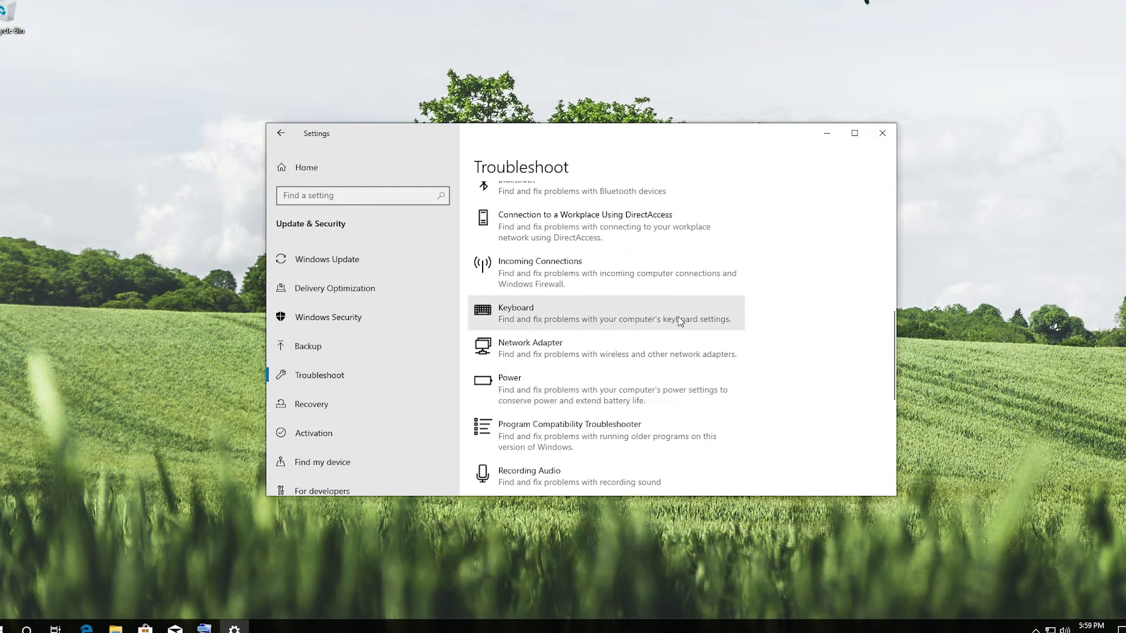
click(614, 323)
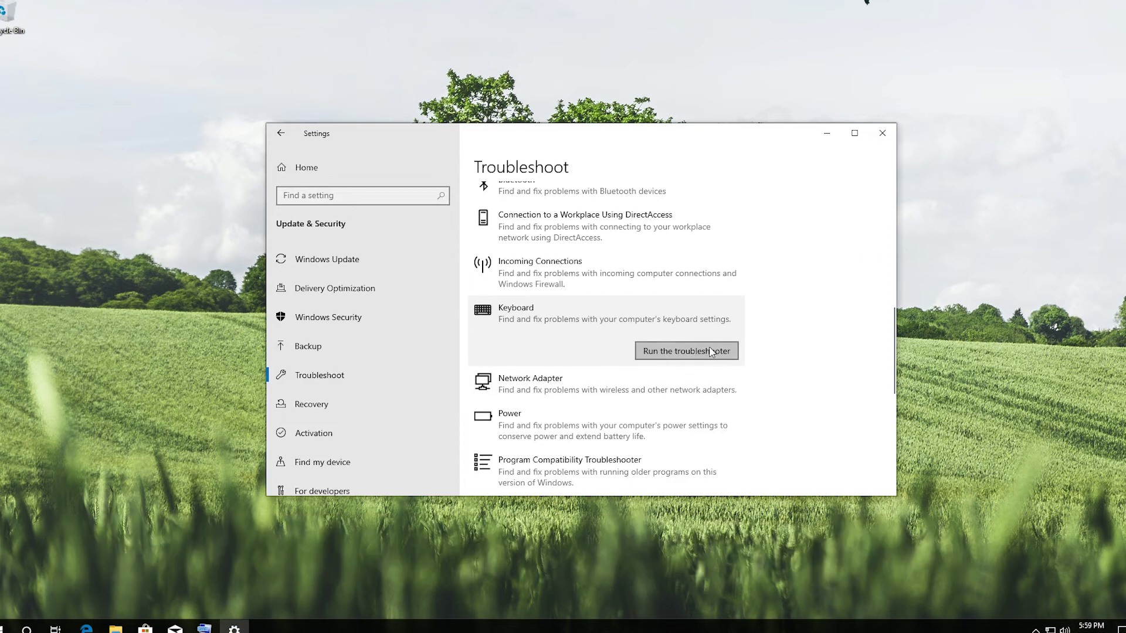
click(711, 351)
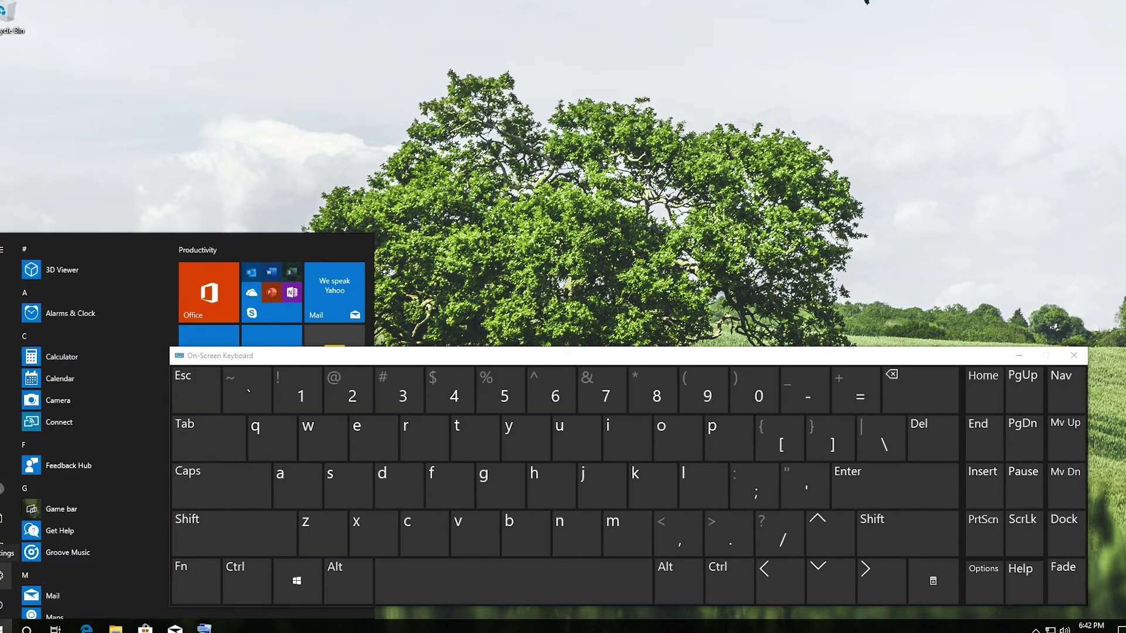
Step: Reopen Settings, move the On-Screen Keyboard aside, and go to Update & Security > Recovery
click(5, 576)
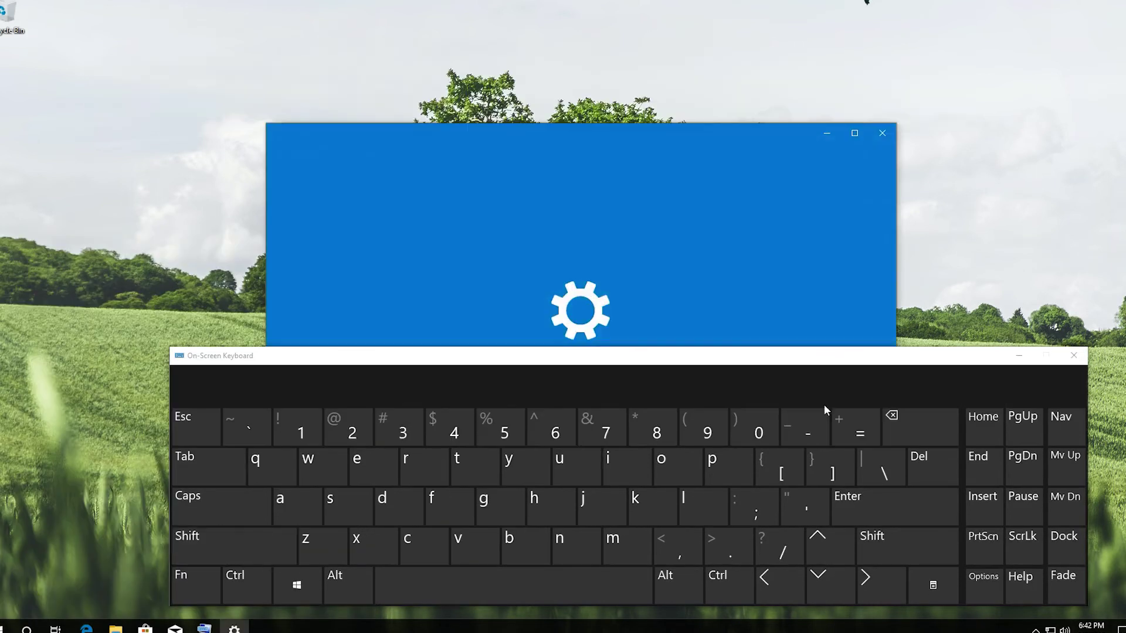
click(1017, 357)
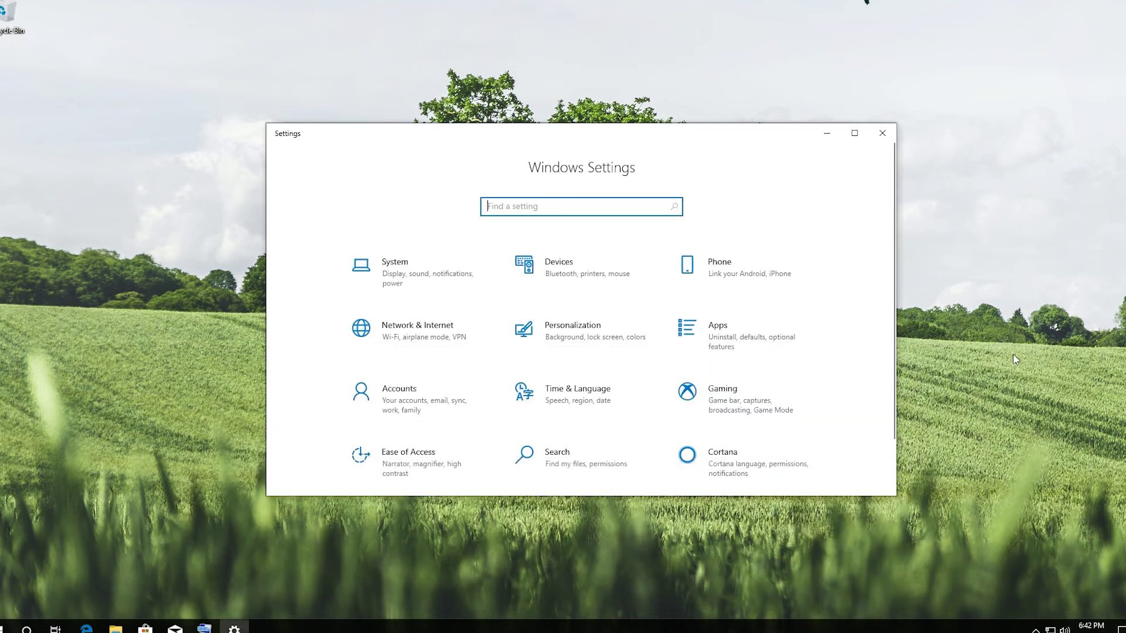
scroll(780, 365, down, 2)
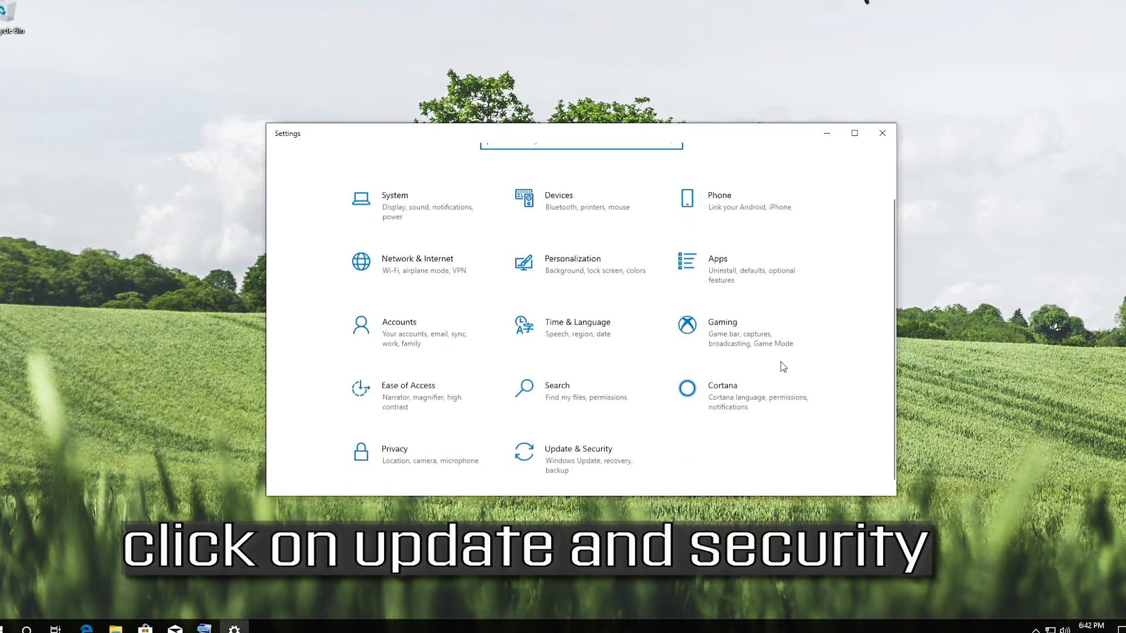
click(590, 459)
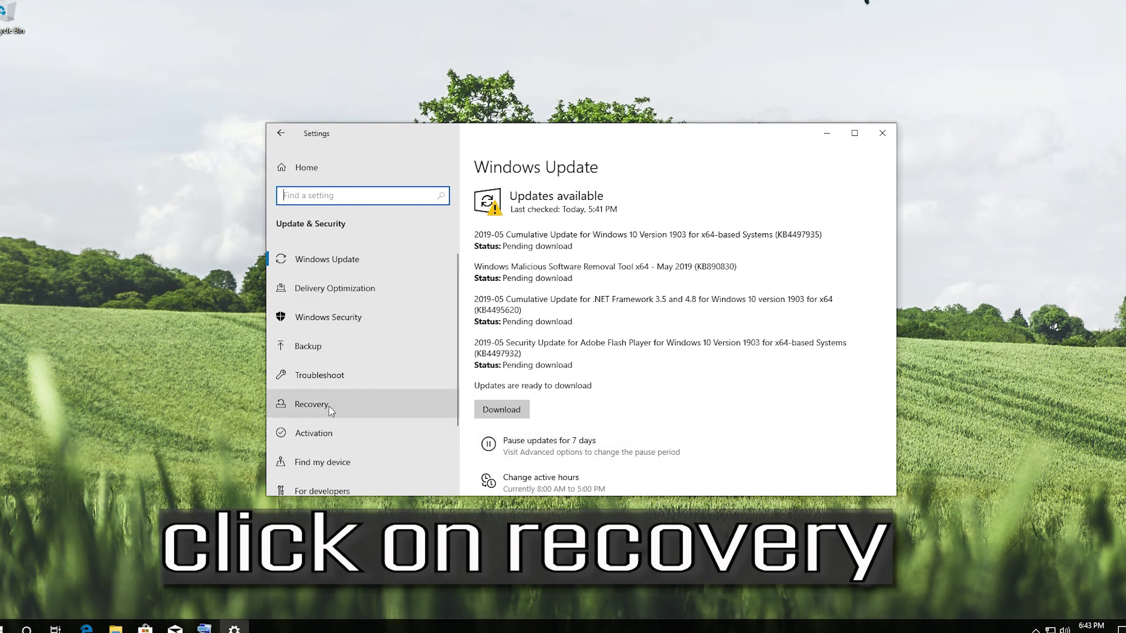
click(331, 408)
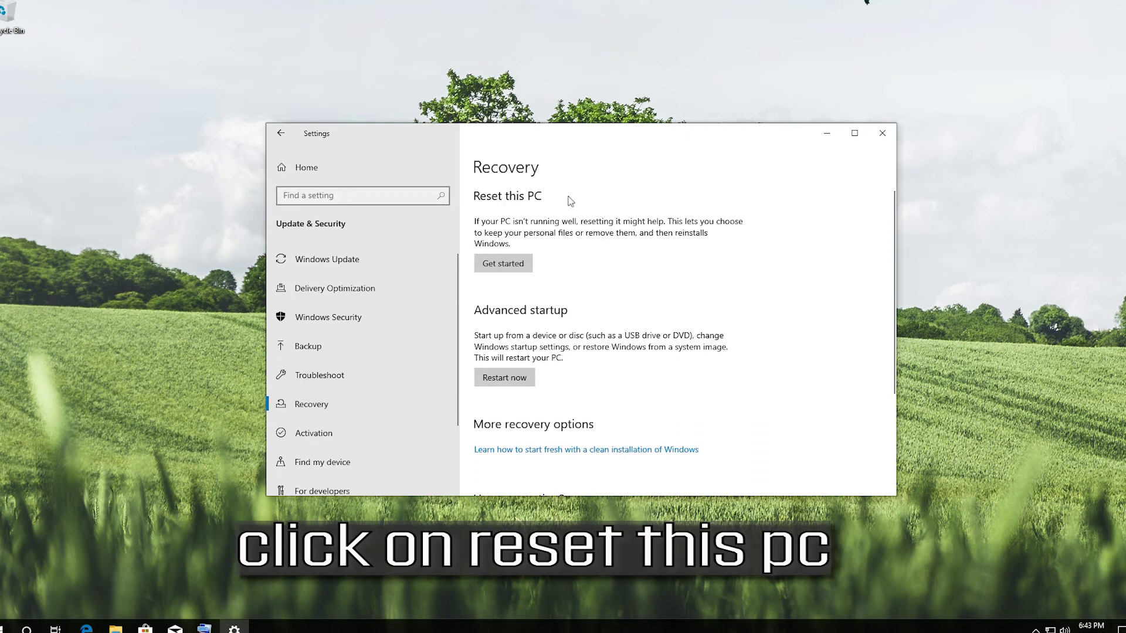
Step: Reset this PC with Keep my files after reviewing the list of apps to be removed
click(523, 264)
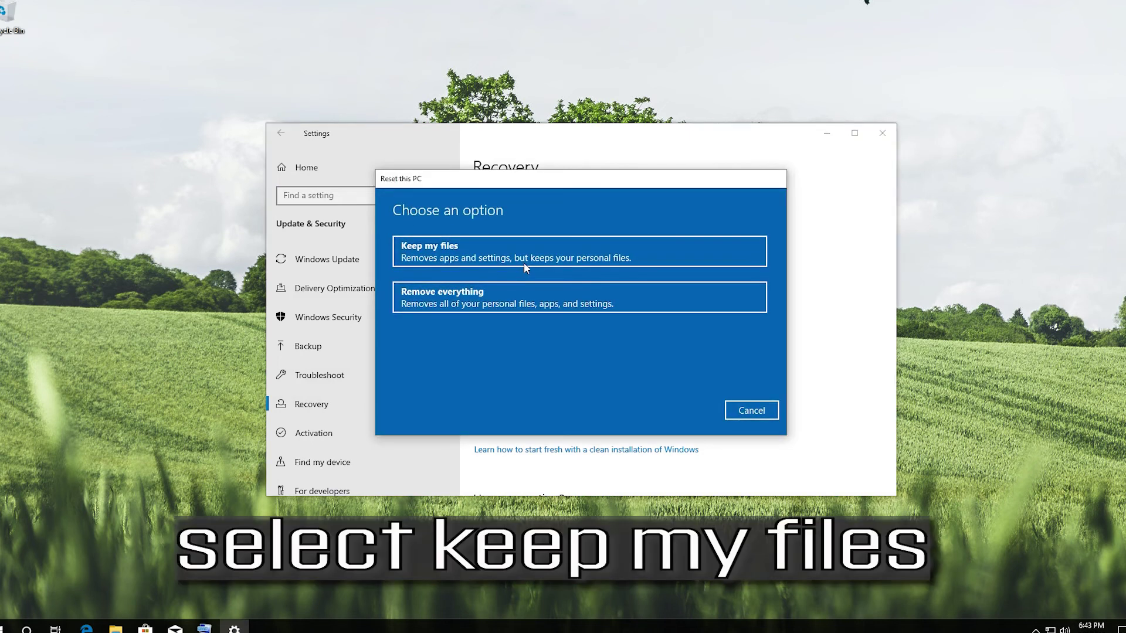
click(552, 250)
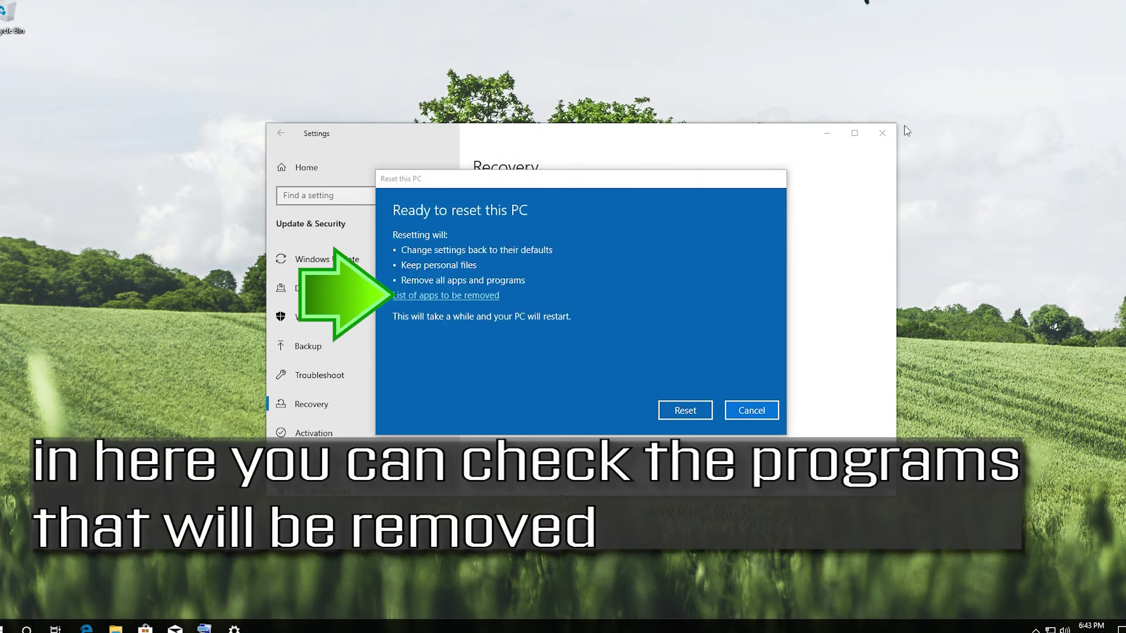
click(456, 296)
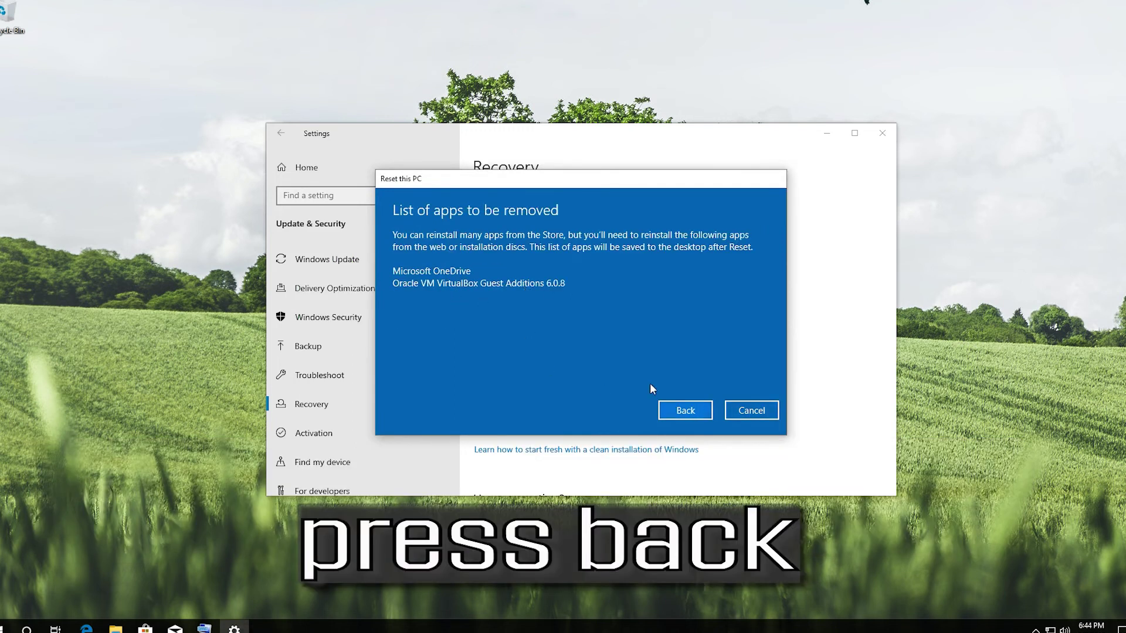
click(684, 410)
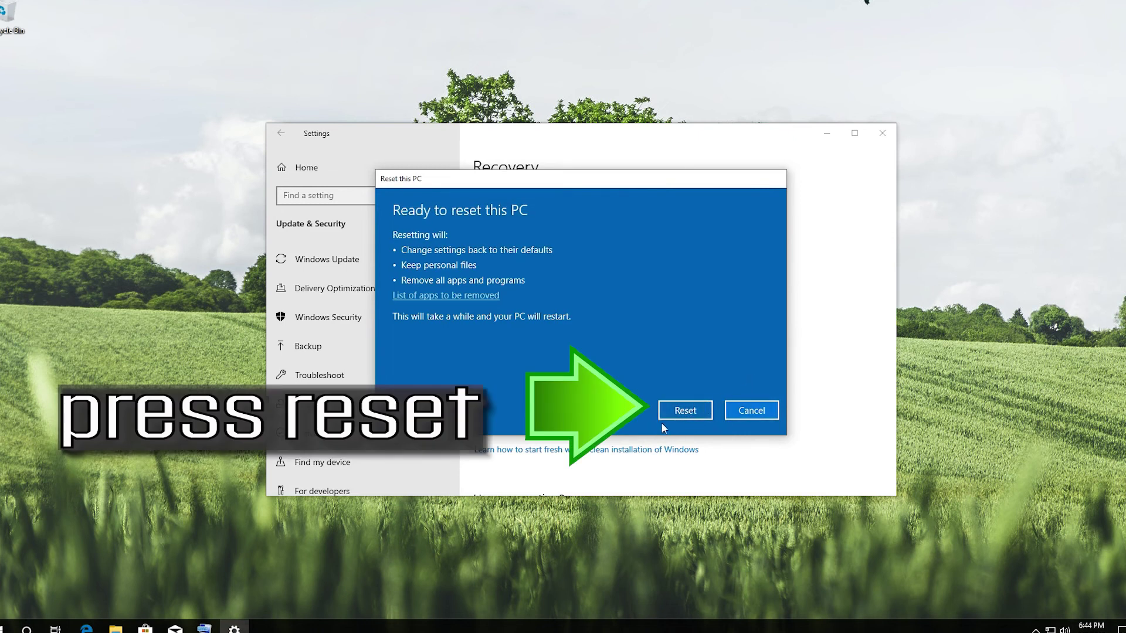
click(671, 410)
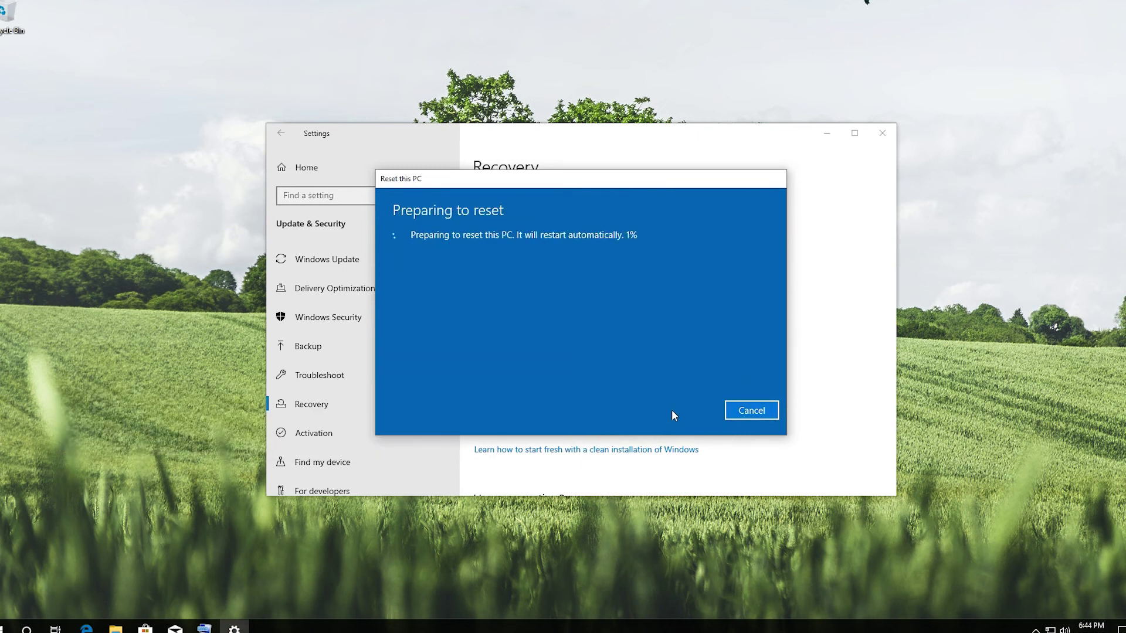